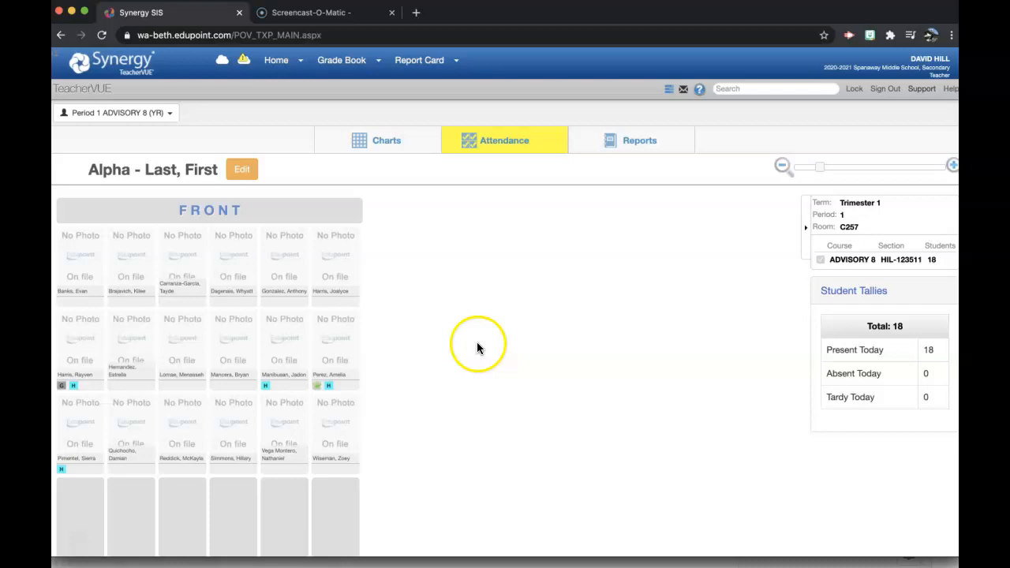
Open the grade book setup for the advisory class and go to its Assignment Types page
{"action": "mouse_move", "coordinate": [343, 62]}
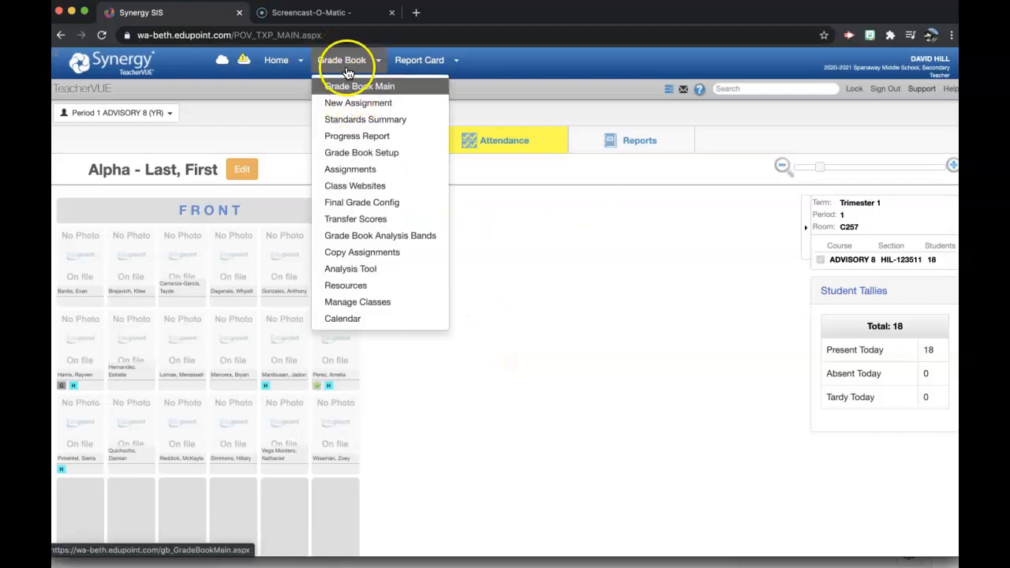
{"action": "left_click", "coordinate": [357, 154]}
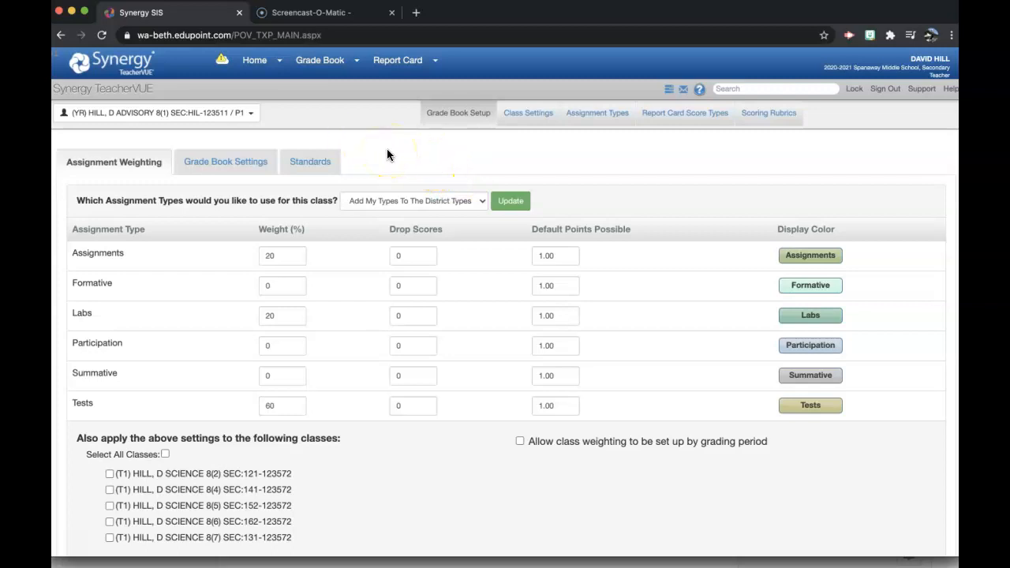
{"action": "left_click", "coordinate": [605, 116]}
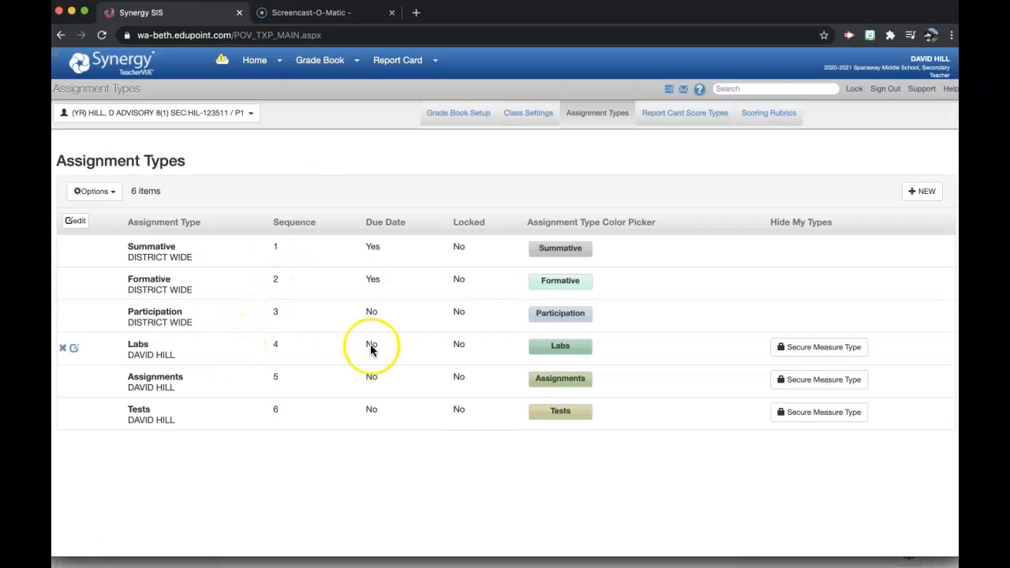
Switch to Edgenuity to check the course's grading weight categories, and return to Synergy
{"action": "key", "text": "ctrl+Up"}
{"action": "left_click", "coordinate": [784, 142]}
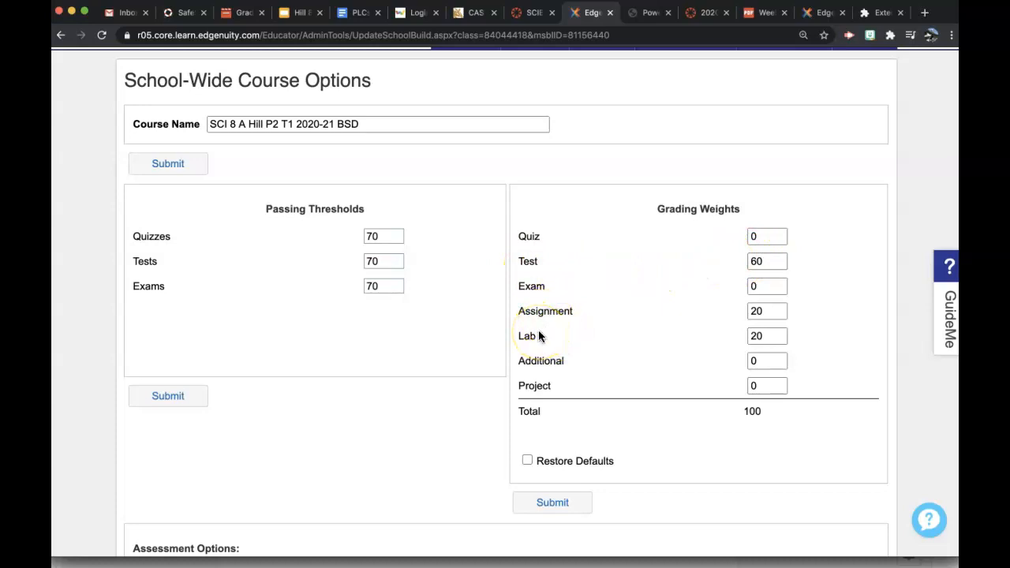
{"action": "key", "text": "ctrl+Up"}
{"action": "left_click", "coordinate": [745, 198]}
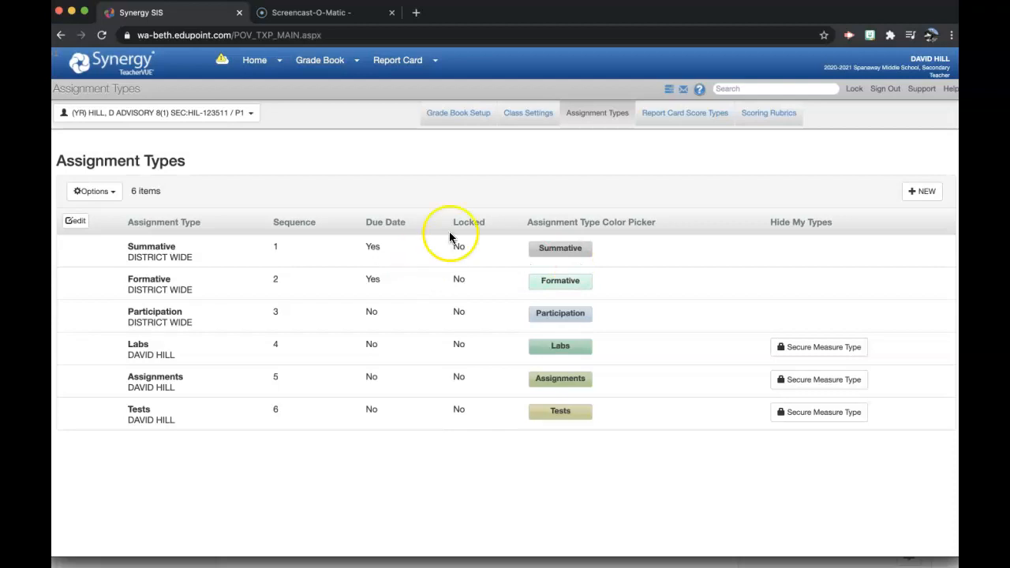
{"action": "left_click", "coordinate": [926, 194]}
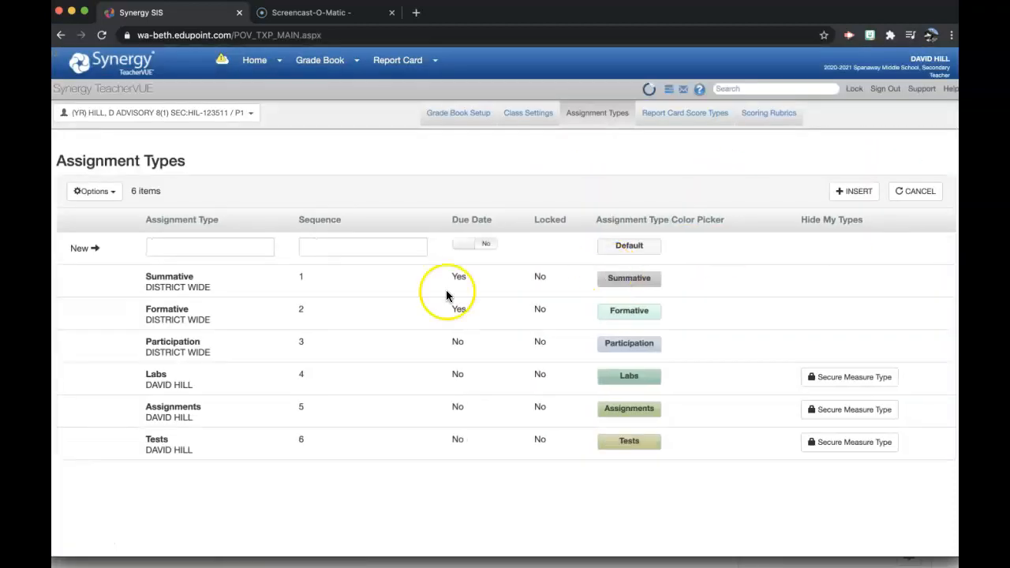
{"action": "left_click", "coordinate": [218, 246]}
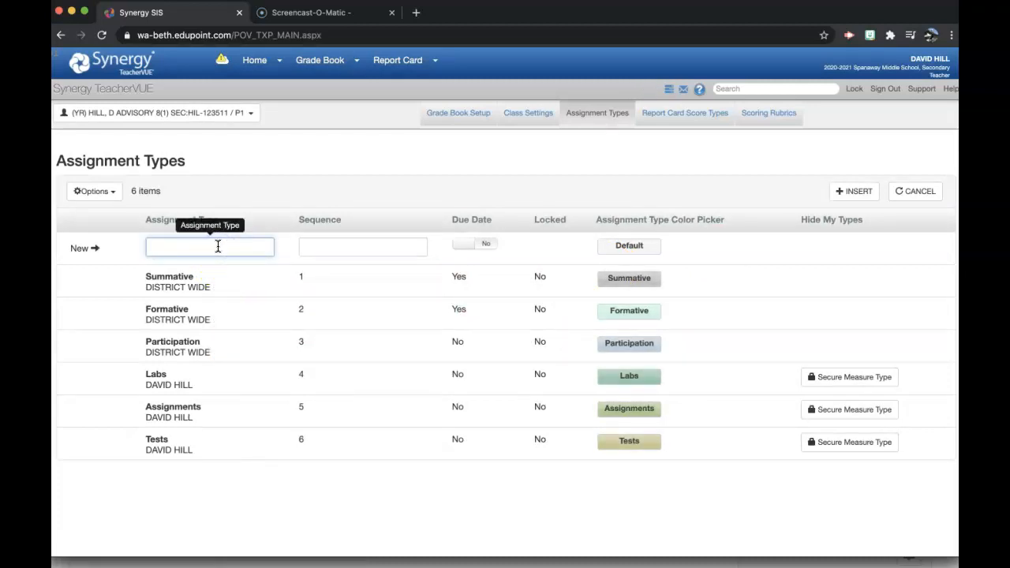
{"action": "type", "text": "Labs"}
{"action": "left_click", "coordinate": [222, 311]}
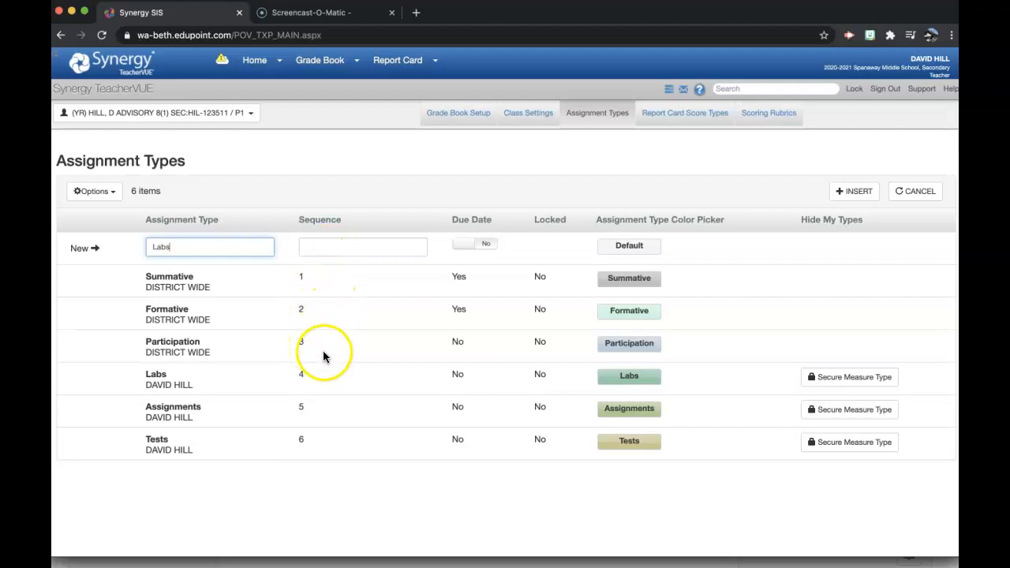
{"action": "left_click", "coordinate": [323, 249]}
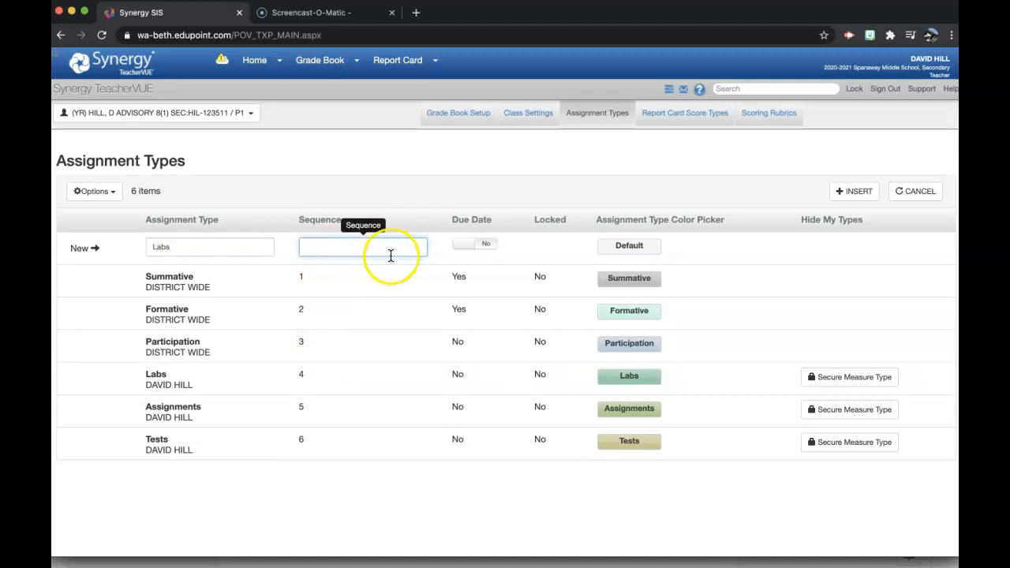
{"action": "left_click", "coordinate": [476, 228]}
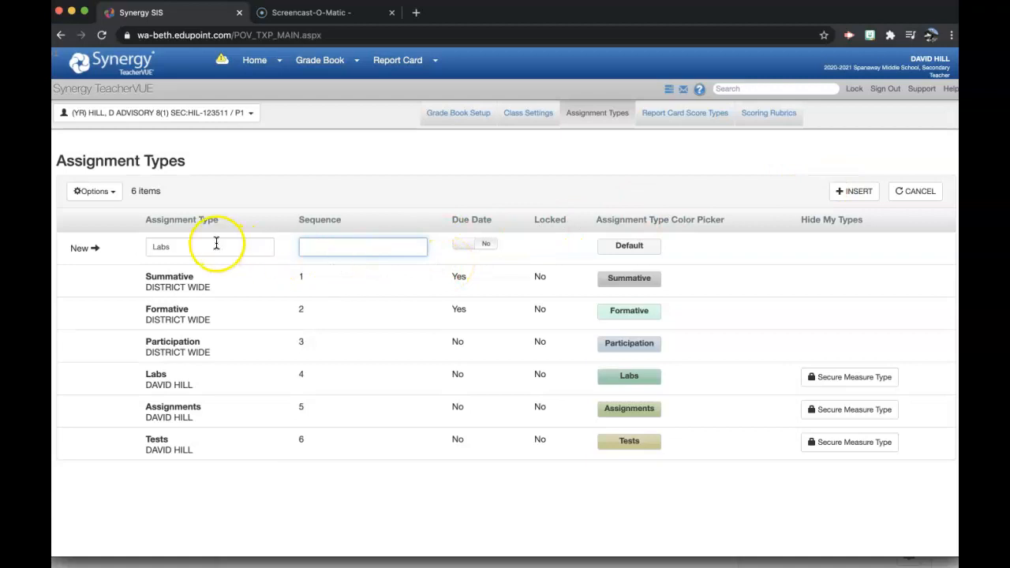
{"action": "left_click", "coordinate": [914, 191]}
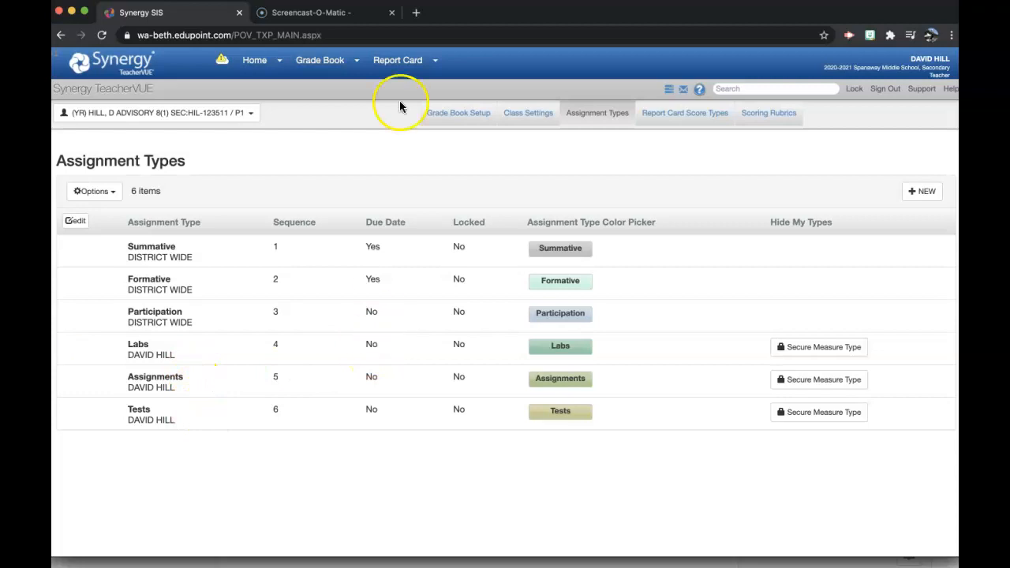
Return to Grade Book Setup and review the assignment weighting for the advisory class
{"action": "left_click", "coordinate": [462, 118]}
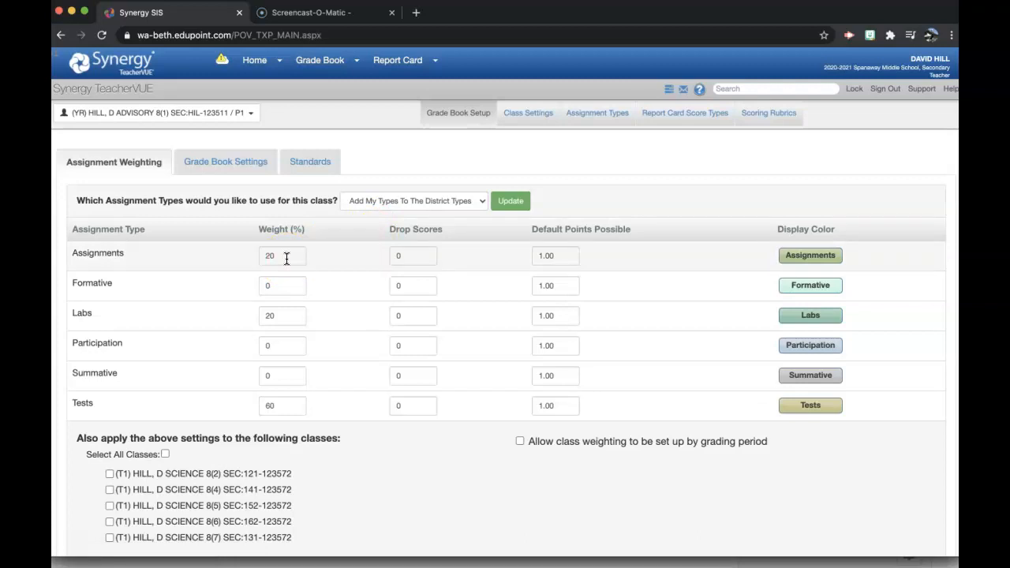
{"action": "left_click", "coordinate": [293, 318]}
{"action": "left_click", "coordinate": [285, 258]}
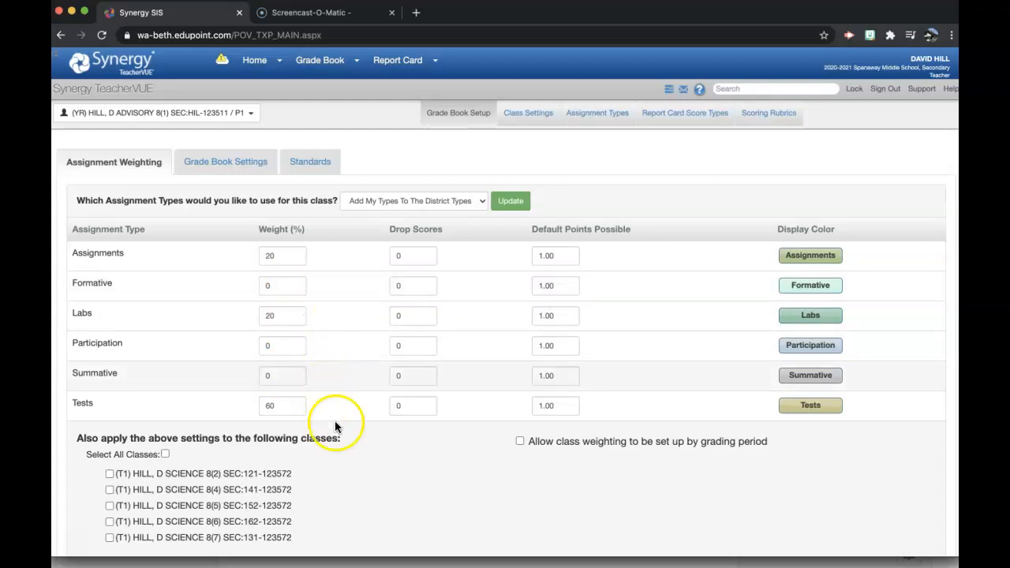
{"action": "scroll", "coordinate": [344, 445], "scroll_direction": "down", "scroll_amount": 1}
{"action": "scroll", "coordinate": [343, 447], "scroll_direction": "up", "scroll_amount": 1}
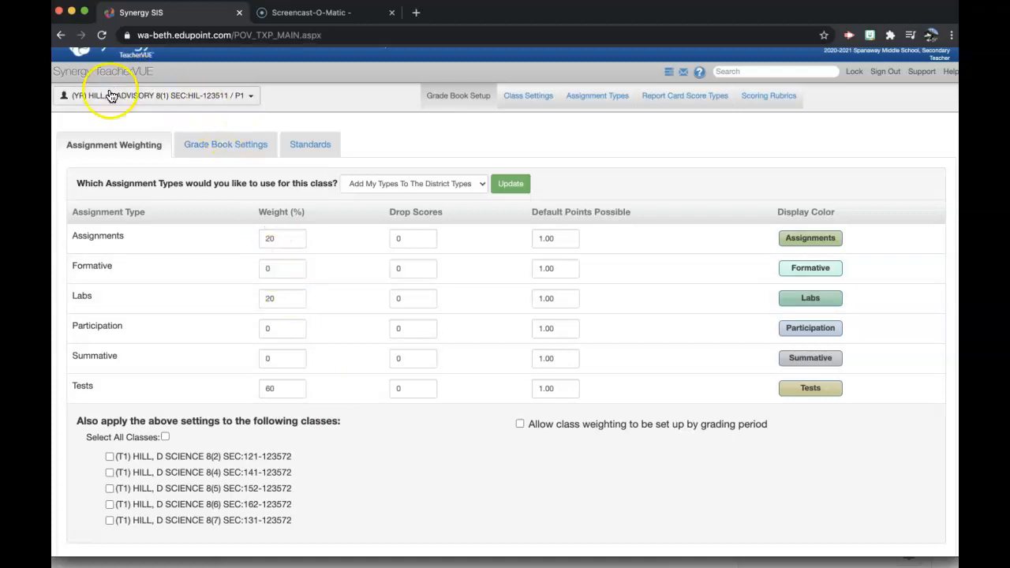
{"action": "left_click", "coordinate": [140, 98]}
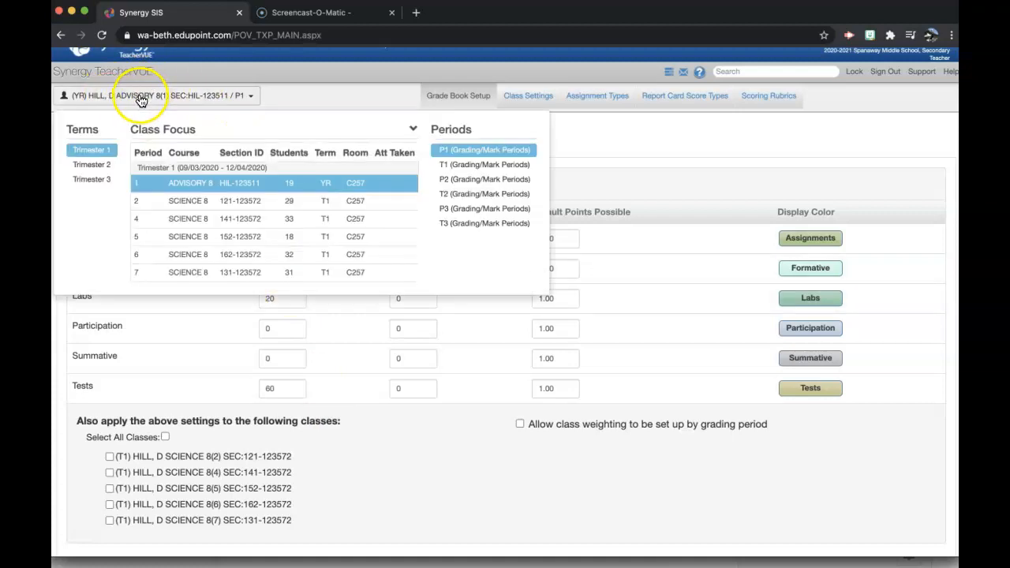
{"action": "left_click", "coordinate": [297, 105]}
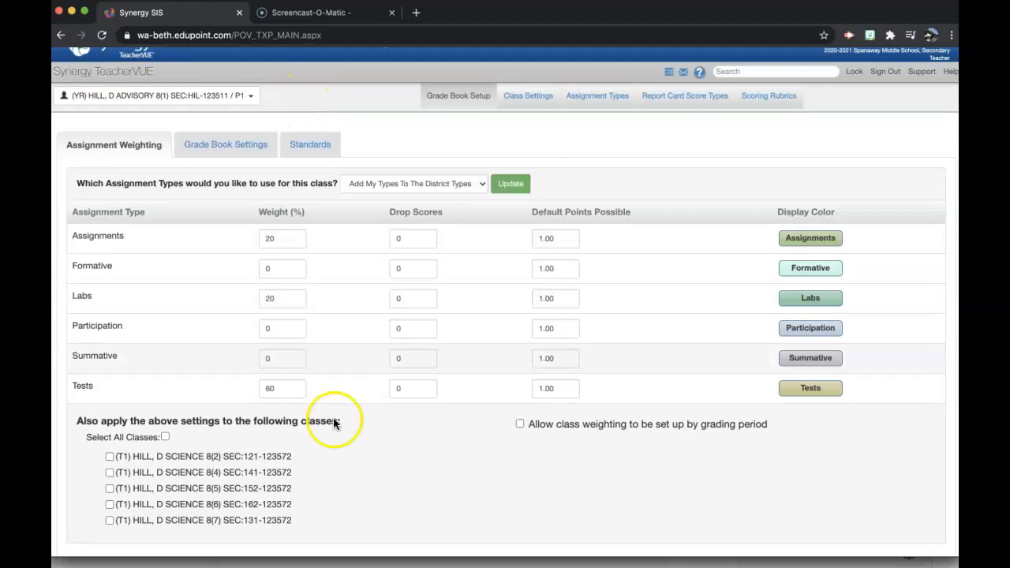
{"action": "left_click", "coordinate": [234, 489]}
{"action": "left_click", "coordinate": [164, 437]}
{"action": "left_click", "coordinate": [164, 438]}
Set the advisory class to use the Only Show My Types option for assignment types and update the weighting
{"action": "left_click", "coordinate": [410, 182]}
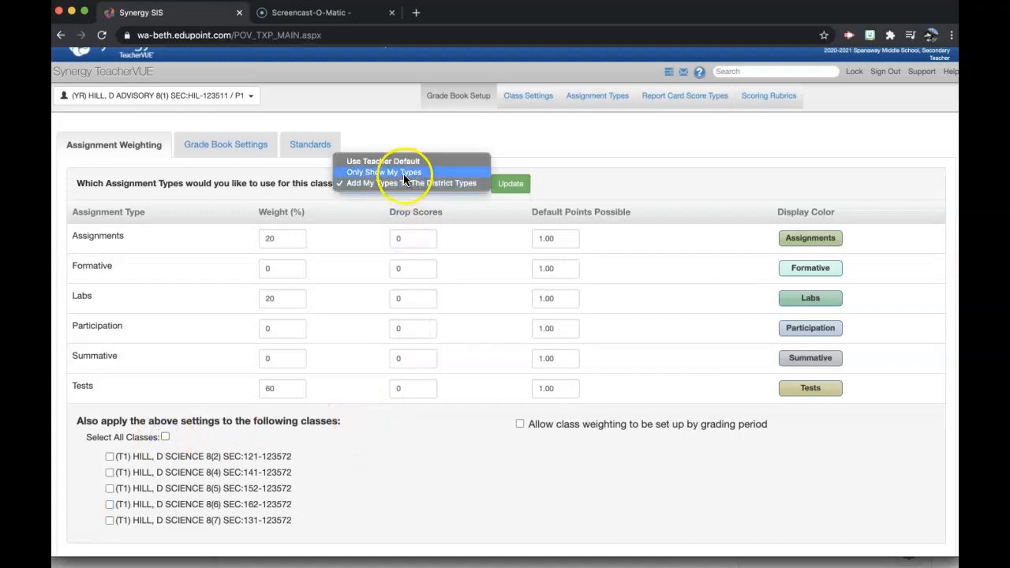
{"action": "left_click", "coordinate": [403, 173]}
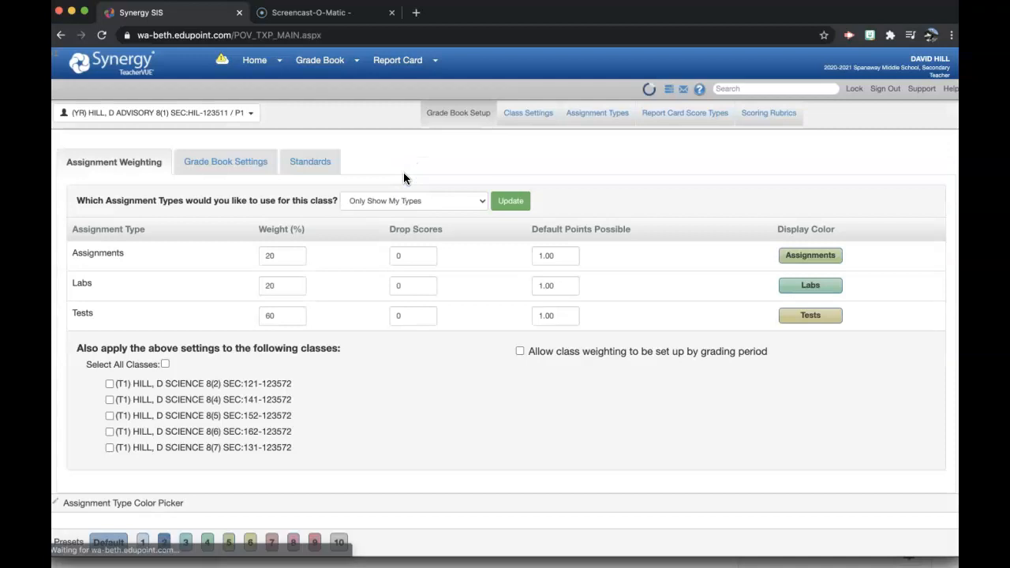
{"action": "left_click", "coordinate": [510, 202]}
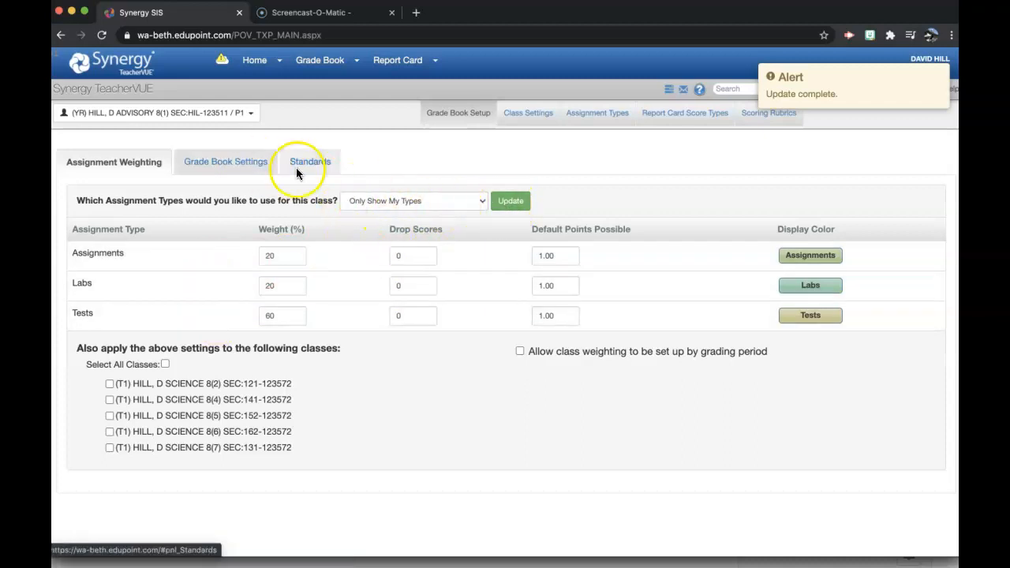
Apply the advisory class's assignment weighting settings to all the other classes and update
{"action": "left_click", "coordinate": [228, 123]}
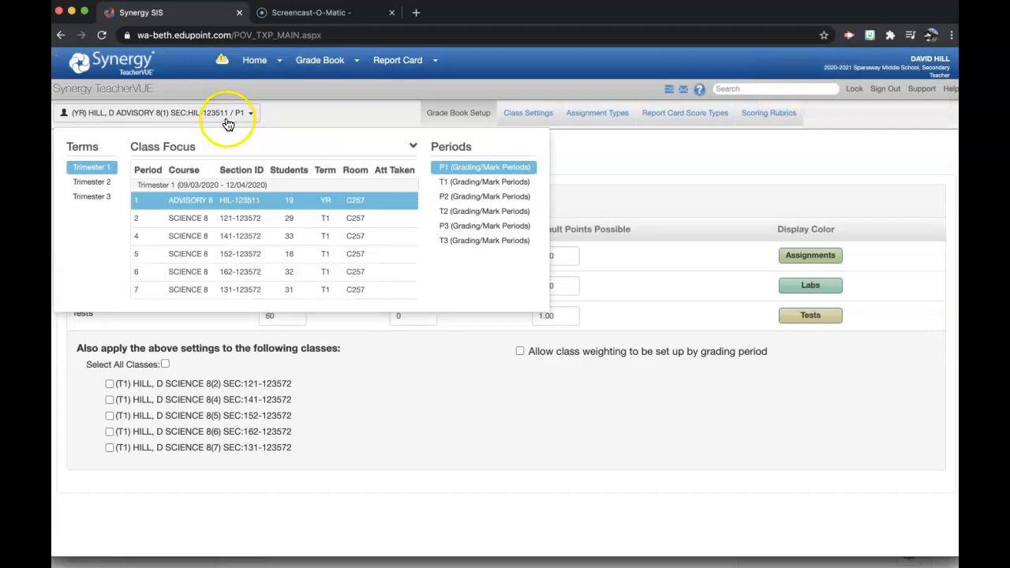
{"action": "left_click", "coordinate": [390, 390]}
{"action": "left_click", "coordinate": [165, 363]}
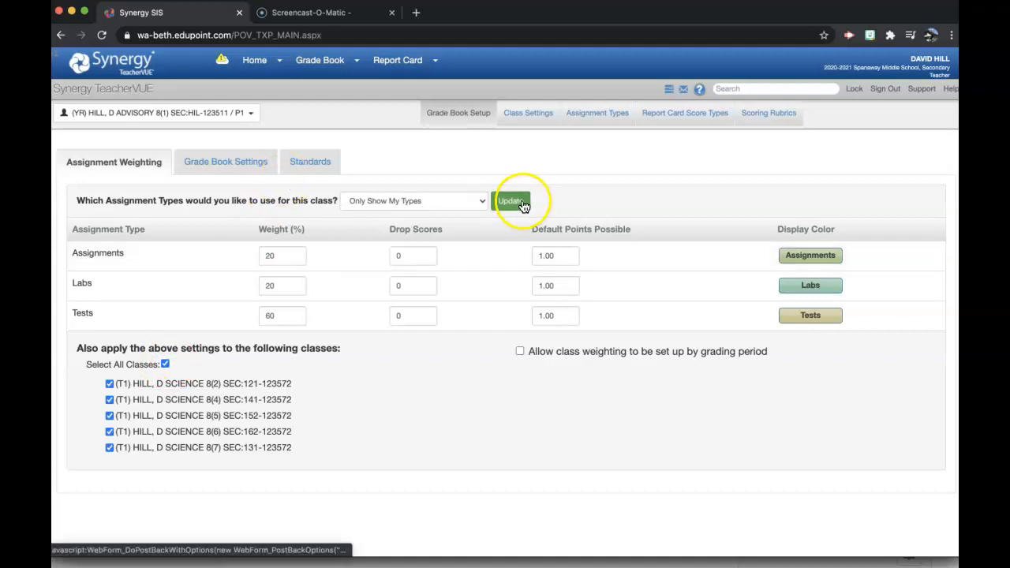
{"action": "left_click", "coordinate": [511, 201]}
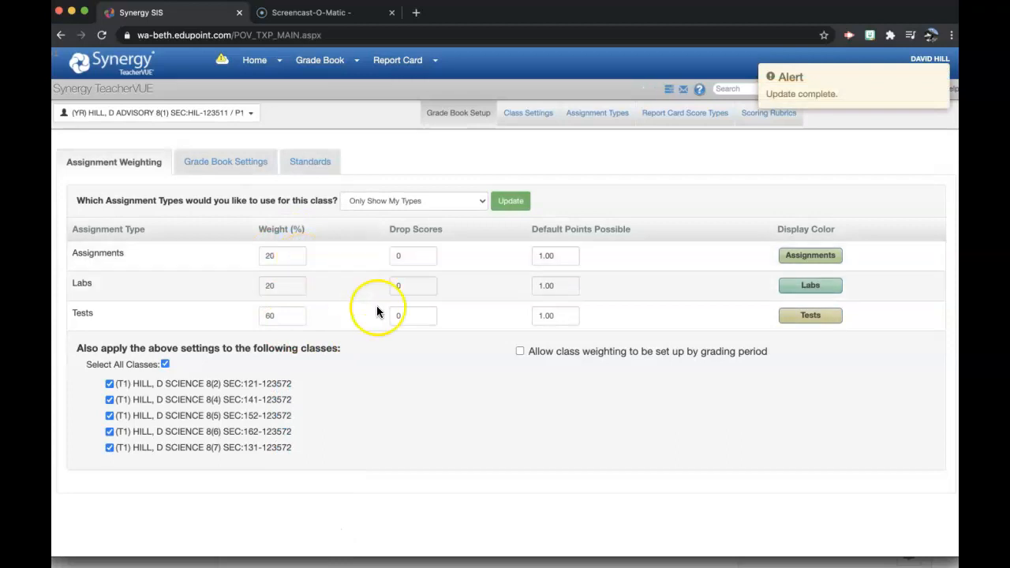
Switch to the period 2 Science 8 class, set its assignment types to Only Show My Types and update
{"action": "left_click", "coordinate": [189, 112]}
{"action": "left_click", "coordinate": [189, 114]}
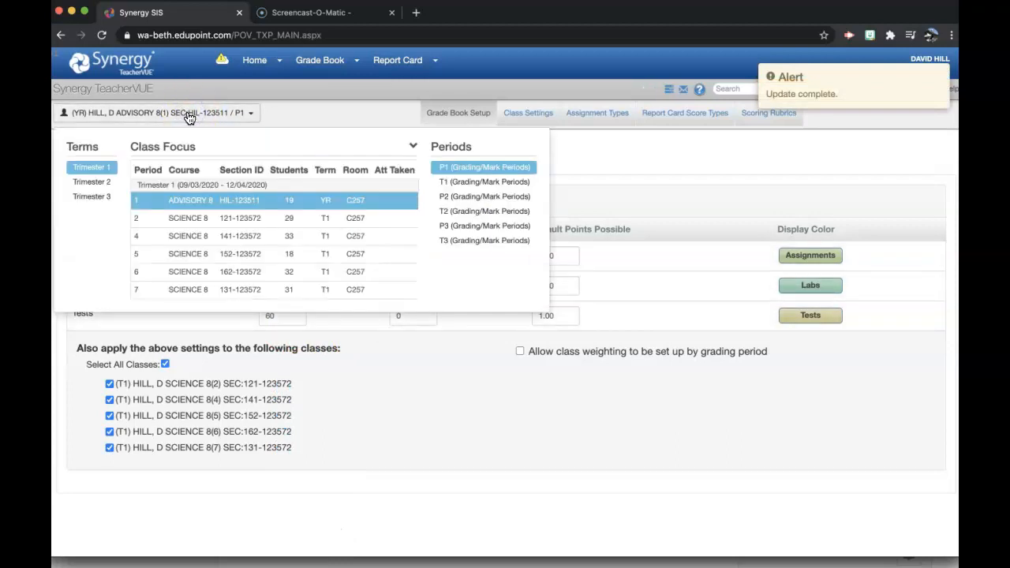
{"action": "left_click", "coordinate": [219, 218]}
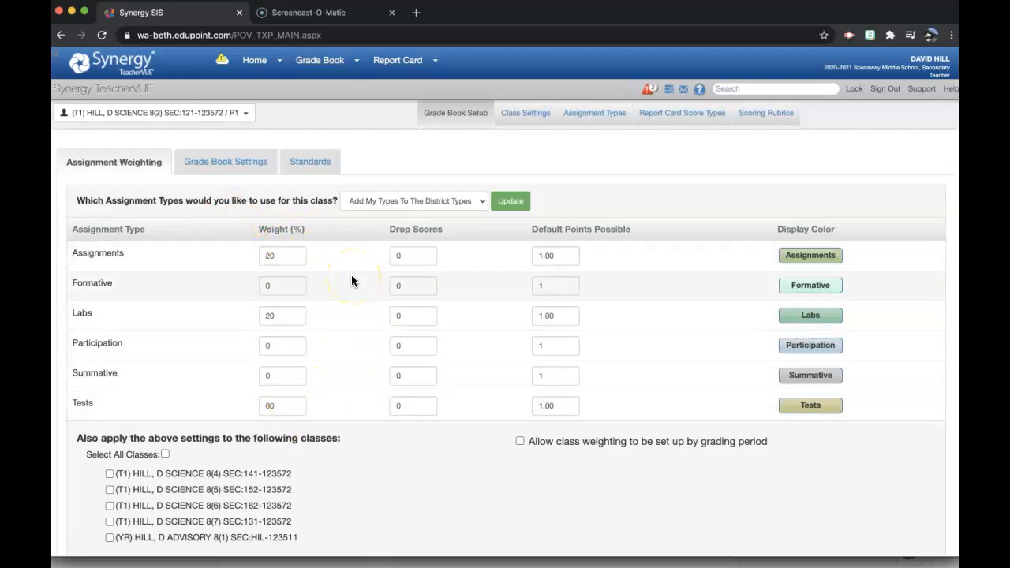
{"action": "left_click", "coordinate": [398, 202]}
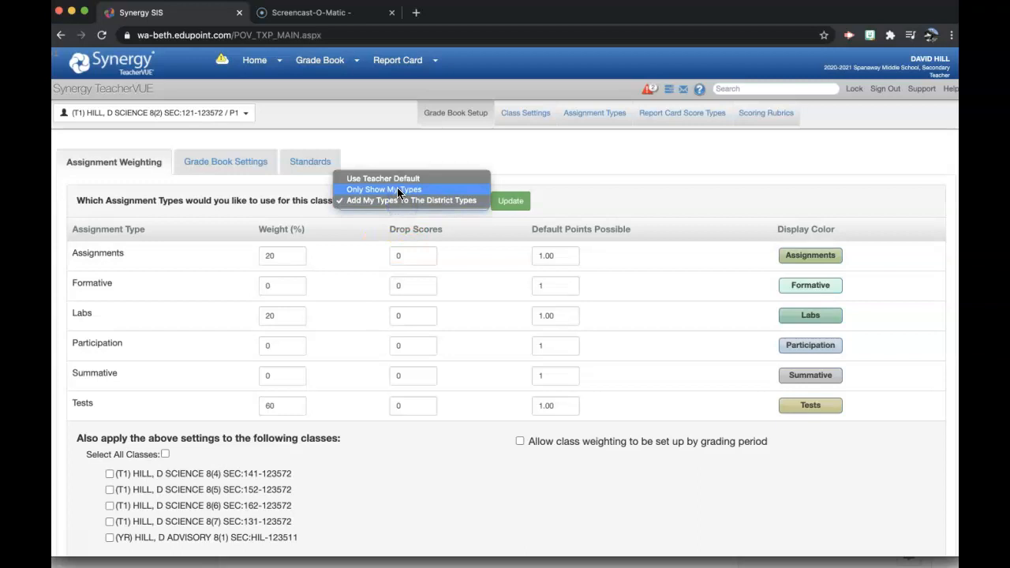
{"action": "left_click", "coordinate": [398, 190]}
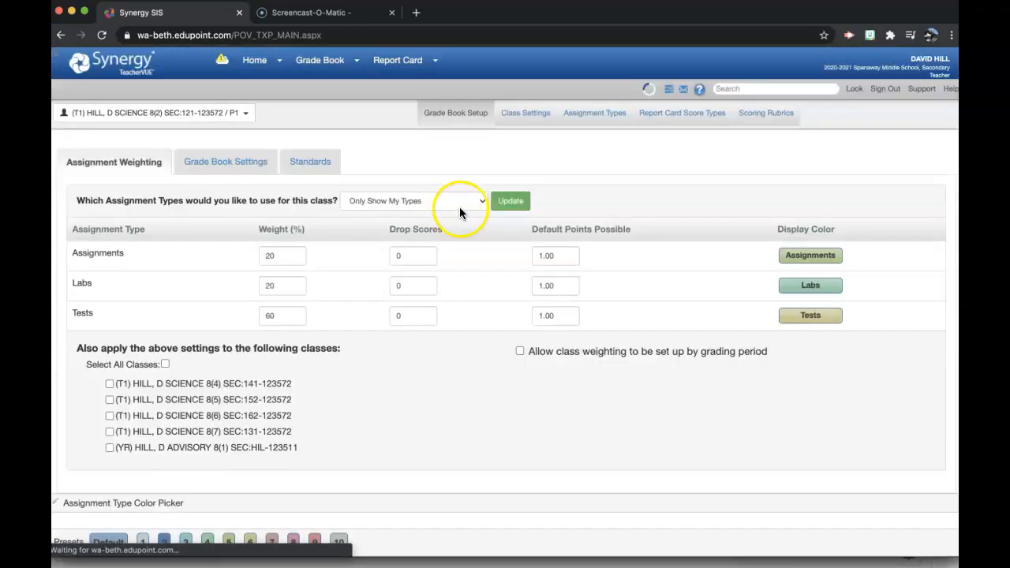
{"action": "left_click", "coordinate": [508, 202]}
Switch to the period 4 Science 8 class, set its assignment types to Only Show My Types and update
{"action": "left_click", "coordinate": [193, 119]}
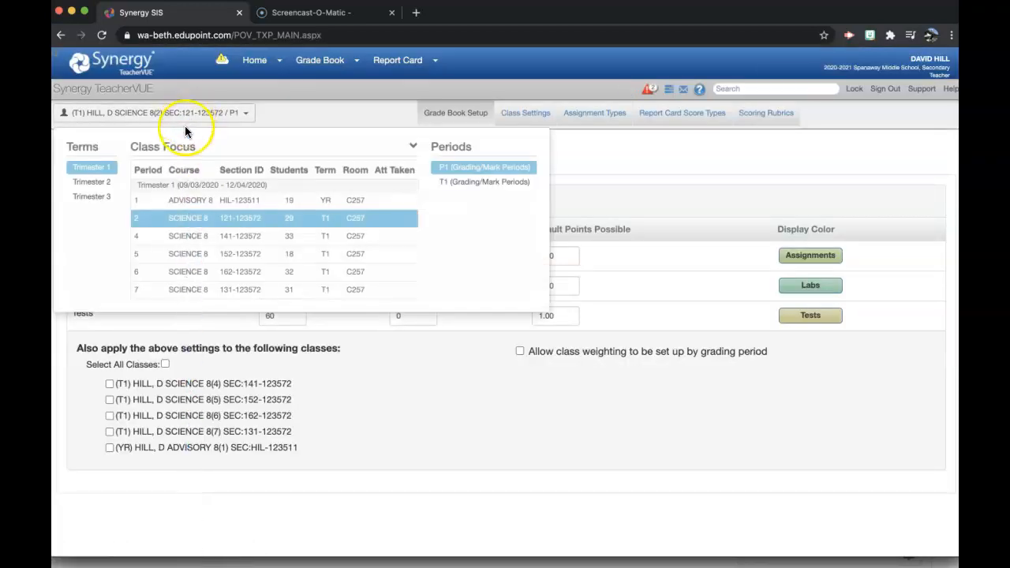
{"action": "left_click", "coordinate": [190, 235]}
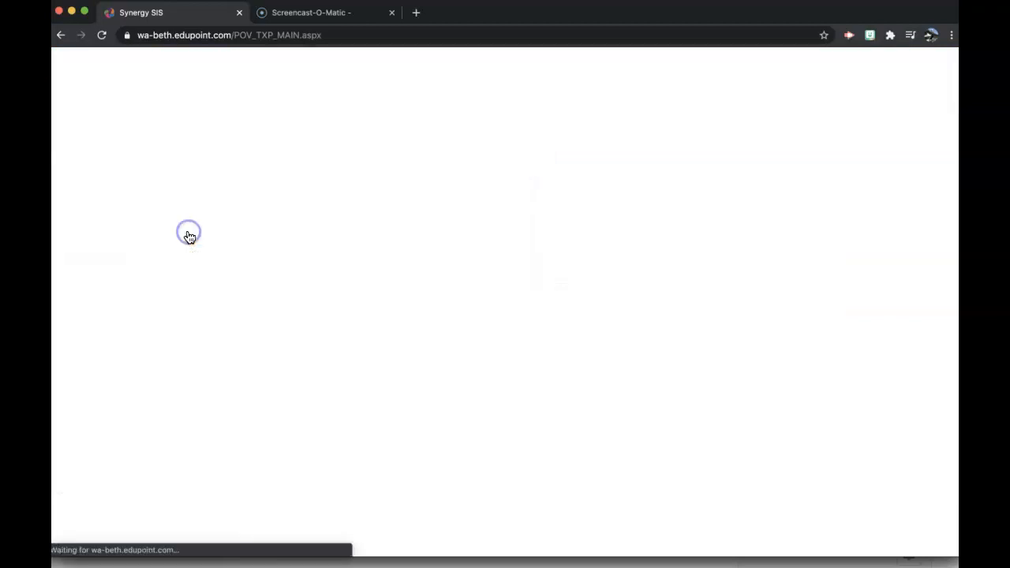
{"action": "left_click", "coordinate": [382, 204]}
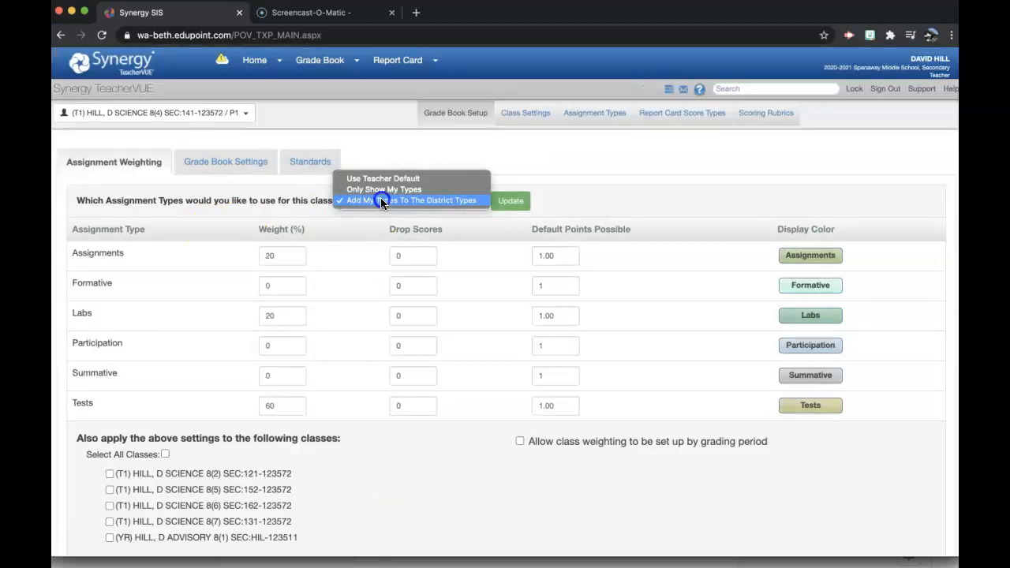
{"action": "left_click", "coordinate": [375, 189]}
{"action": "left_click", "coordinate": [512, 200]}
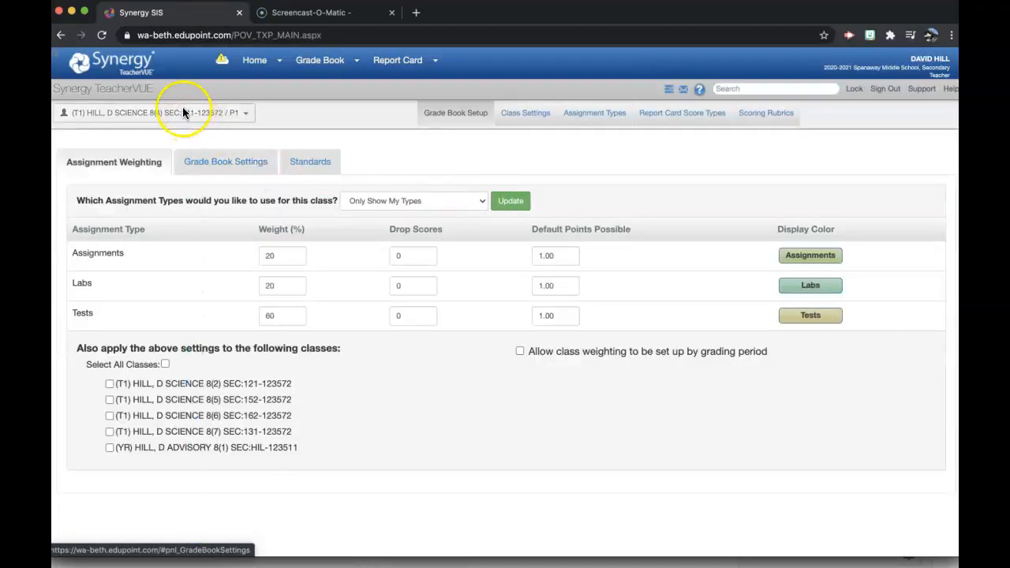
Switch to the period 5 Science 8 class, set its assignment types to Only Show My Types and update
{"action": "left_click", "coordinate": [166, 113]}
{"action": "left_click", "coordinate": [214, 254]}
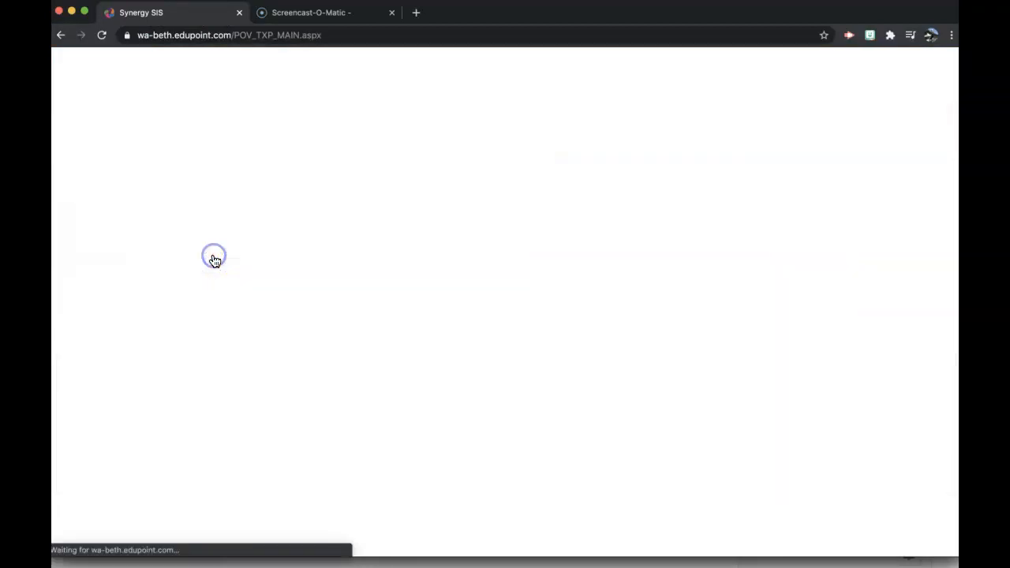
{"action": "left_click", "coordinate": [401, 200]}
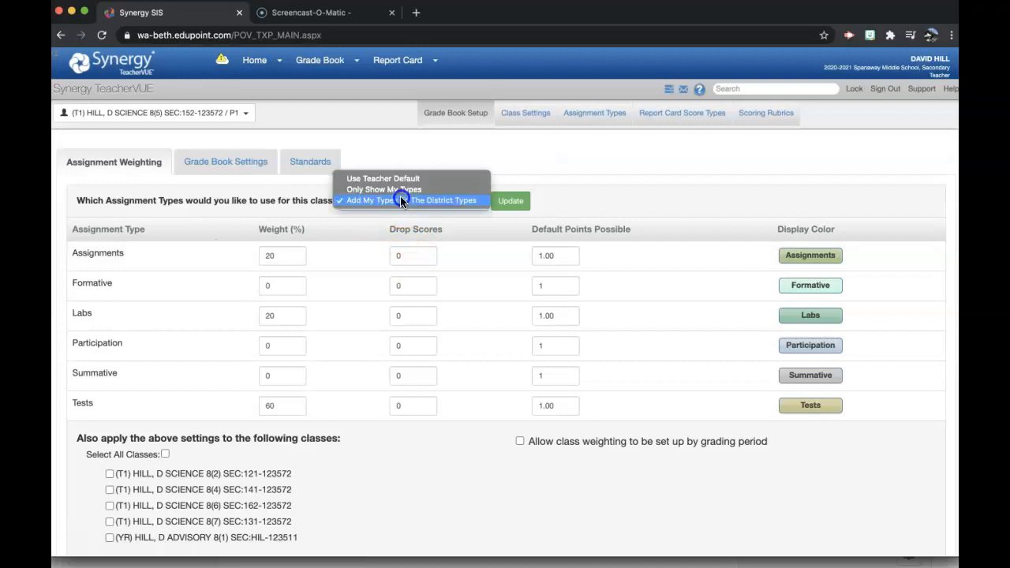
{"action": "left_click", "coordinate": [411, 195]}
{"action": "left_click", "coordinate": [411, 195]}
{"action": "left_click", "coordinate": [510, 200]}
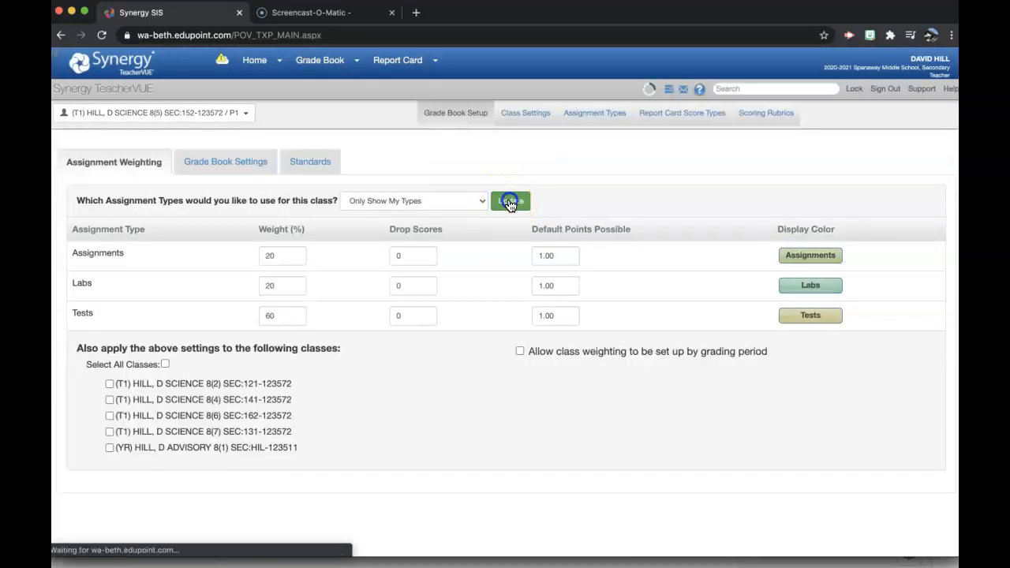
Switch to the period 6 Science 8 class, set its assignment types to Only Show My Types and update
{"action": "left_click", "coordinate": [185, 117]}
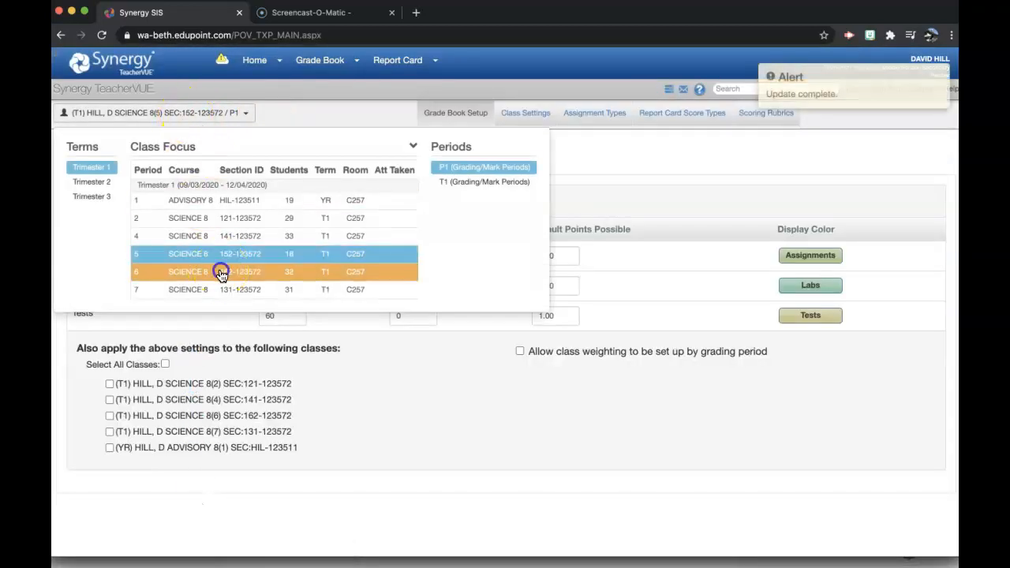
{"action": "left_click", "coordinate": [221, 271]}
{"action": "left_click", "coordinate": [422, 199]}
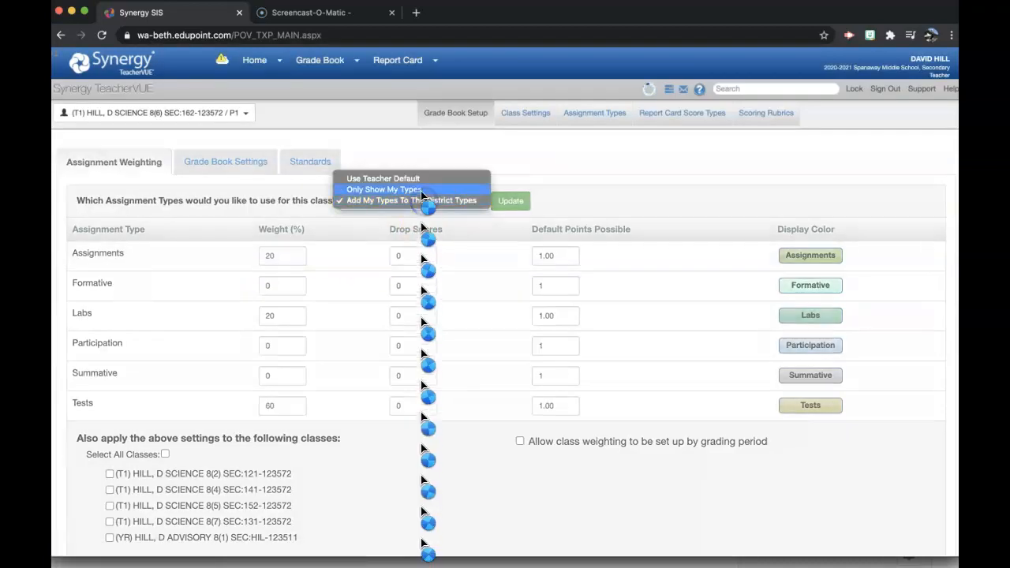
{"action": "left_click", "coordinate": [418, 176]}
{"action": "left_click", "coordinate": [510, 202]}
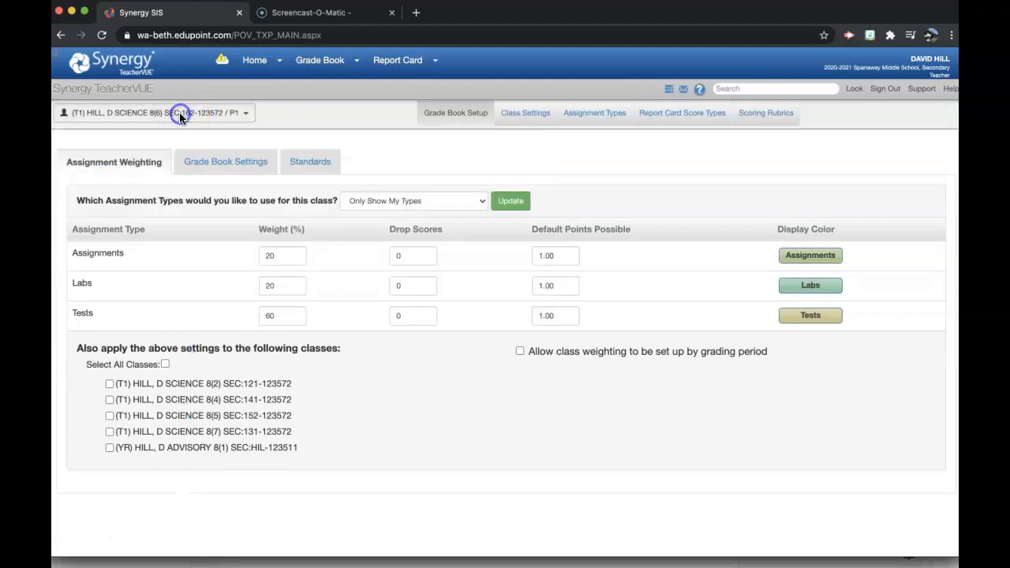
Switch to the period 7 Science 8 class, set its assignment types to Only Show My Types and update
{"action": "left_click", "coordinate": [180, 114]}
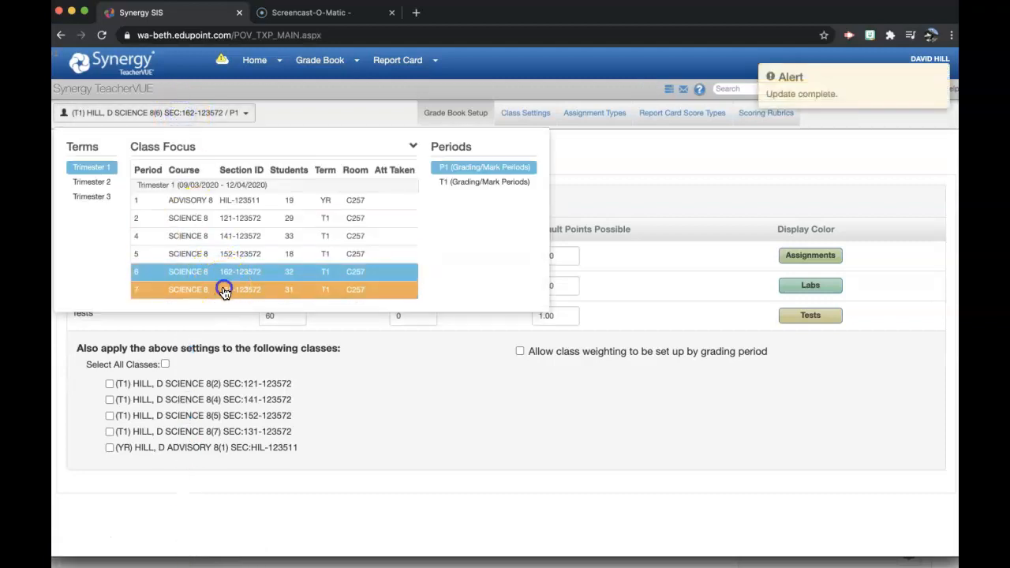
{"action": "left_click", "coordinate": [224, 289]}
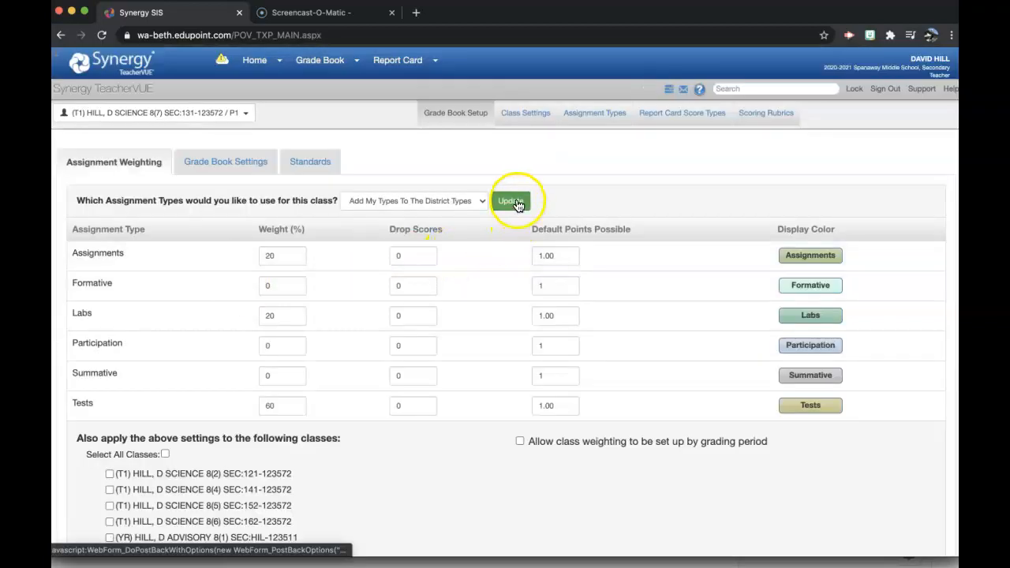
{"action": "left_click", "coordinate": [454, 204]}
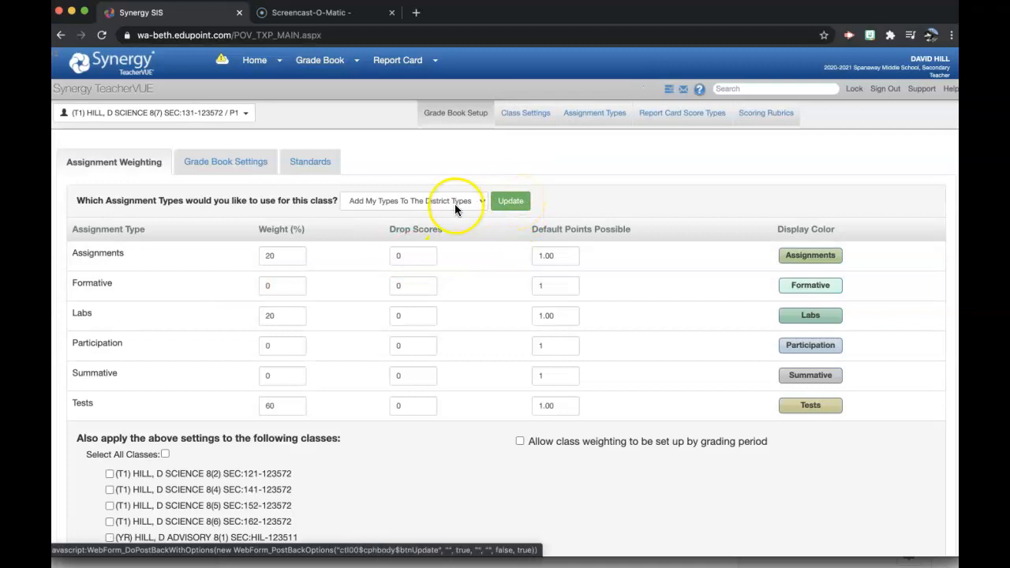
{"action": "left_click", "coordinate": [443, 193]}
{"action": "left_click", "coordinate": [512, 200]}
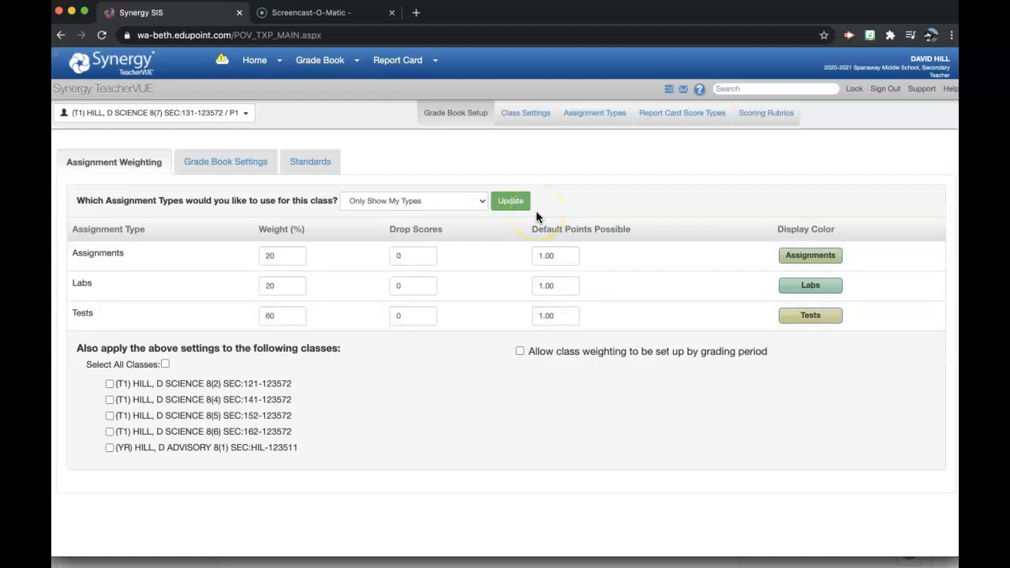
Open the report card score types and examine the score ranges of the district-wide GenesisProgressPeriodTA, GenesisGradingTA and GenesisProgressPeriod types
{"action": "left_click", "coordinate": [682, 119]}
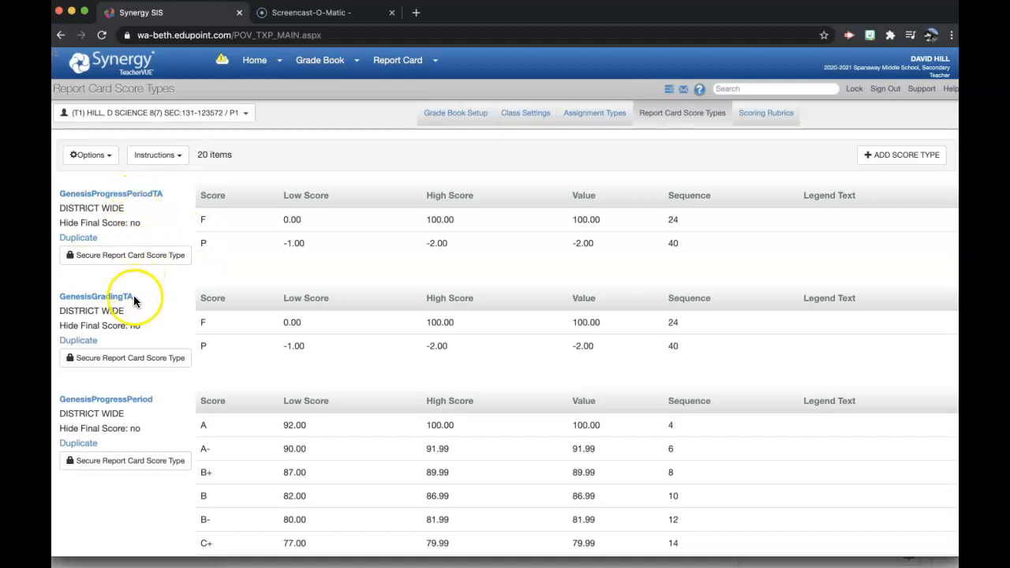
{"action": "scroll", "coordinate": [133, 424], "scroll_direction": "down", "scroll_amount": 5}
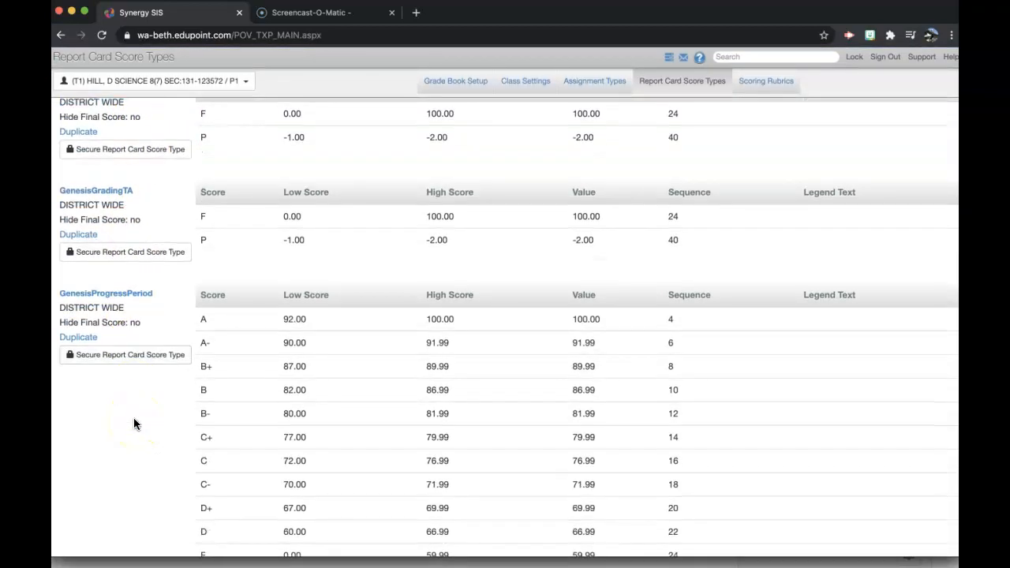
{"action": "scroll", "coordinate": [134, 423], "scroll_direction": "down", "scroll_amount": 10}
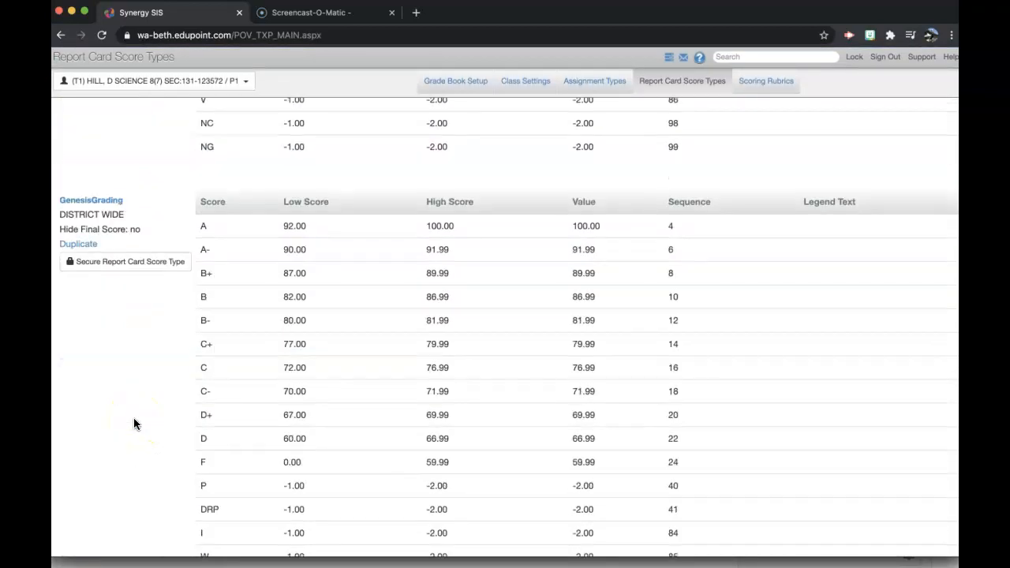
{"action": "scroll", "coordinate": [134, 424], "scroll_direction": "up", "scroll_amount": 15}
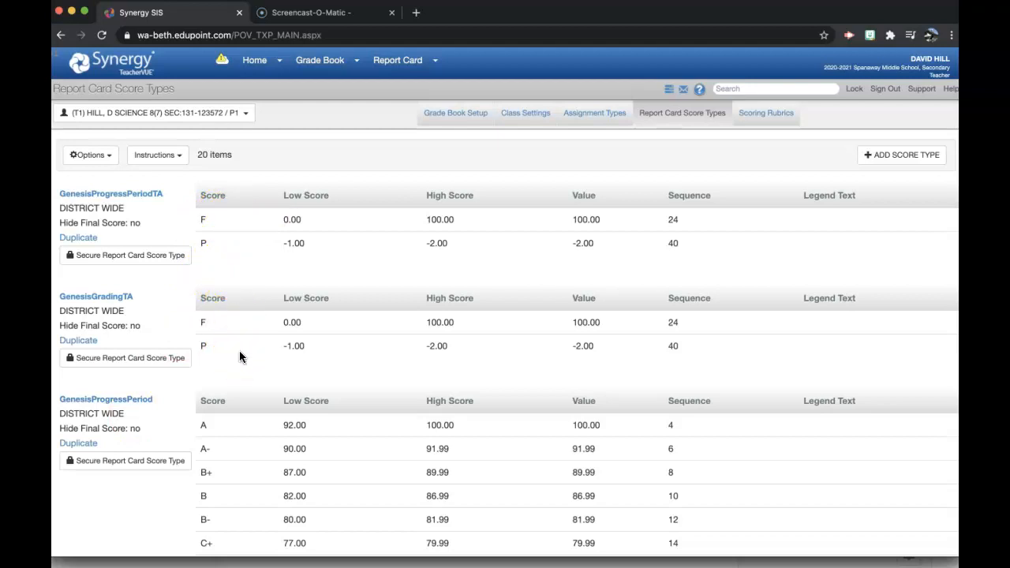
{"action": "scroll", "coordinate": [241, 356], "scroll_direction": "down", "scroll_amount": 3}
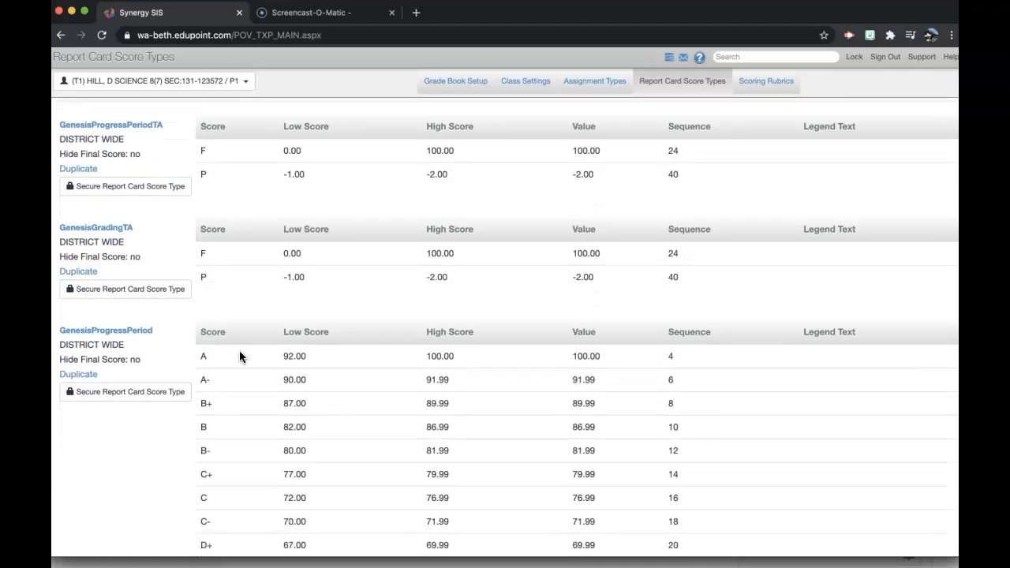
{"action": "scroll", "coordinate": [240, 350], "scroll_direction": "down", "scroll_amount": 4}
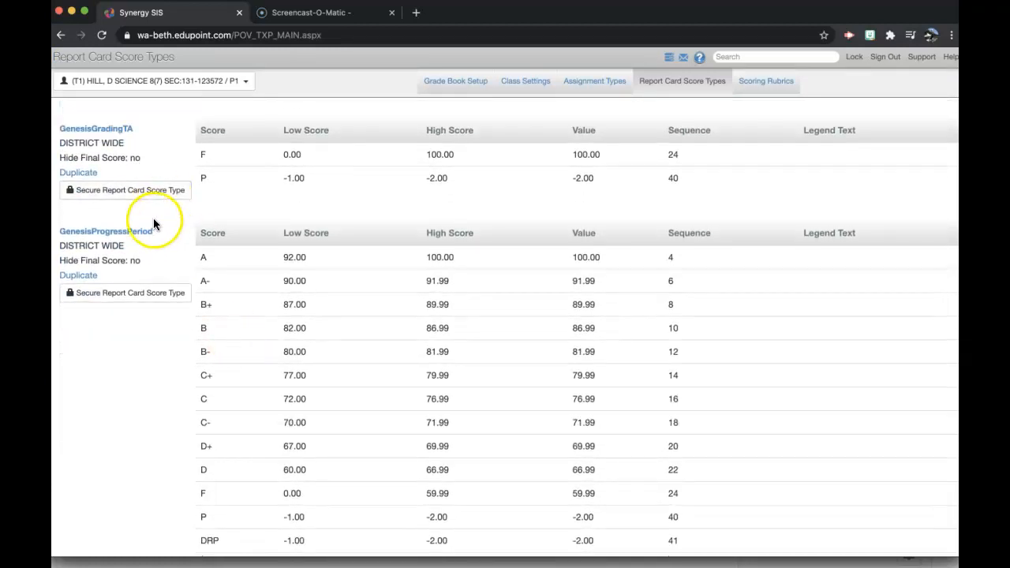
{"action": "scroll", "coordinate": [209, 294], "scroll_direction": "down", "scroll_amount": 4}
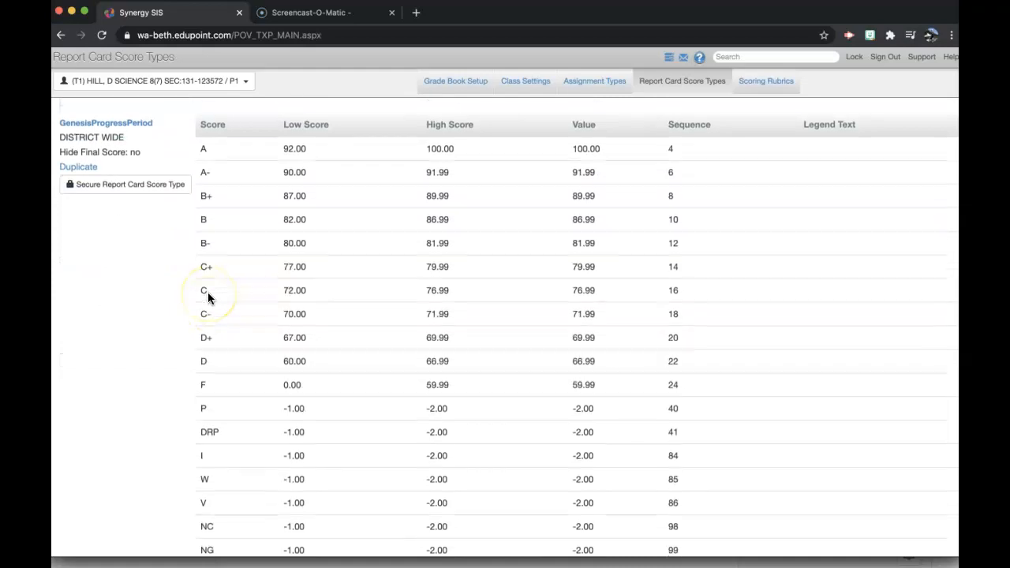
{"action": "scroll", "coordinate": [208, 292], "scroll_direction": "down", "scroll_amount": 1}
{"action": "scroll", "coordinate": [153, 379], "scroll_direction": "down", "scroll_amount": 12}
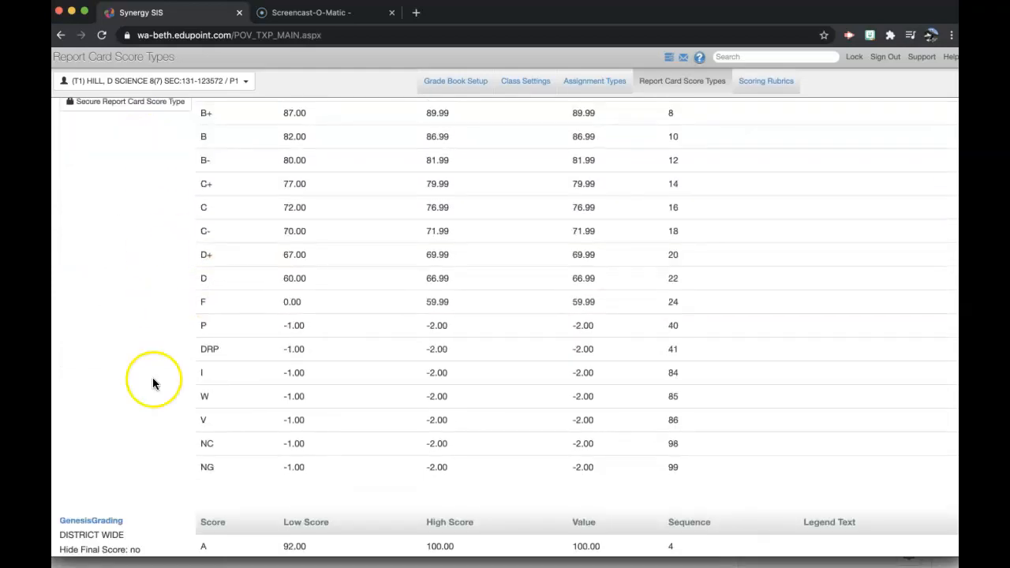
{"action": "scroll", "coordinate": [209, 294], "scroll_direction": "up", "scroll_amount": 12}
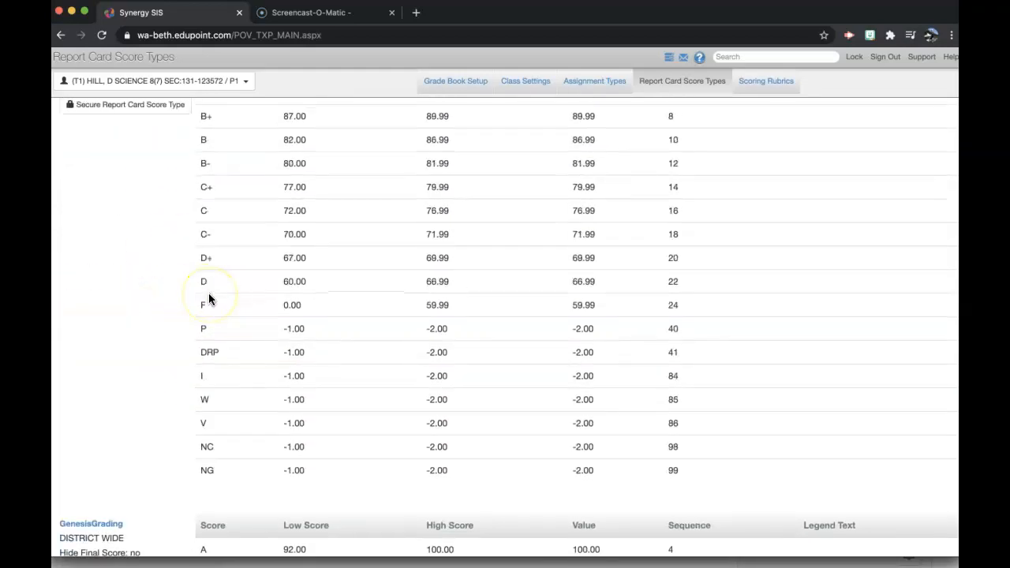
{"action": "scroll", "coordinate": [209, 294], "scroll_direction": "down", "scroll_amount": 1}
{"action": "scroll", "coordinate": [209, 299], "scroll_direction": "down", "scroll_amount": 1}
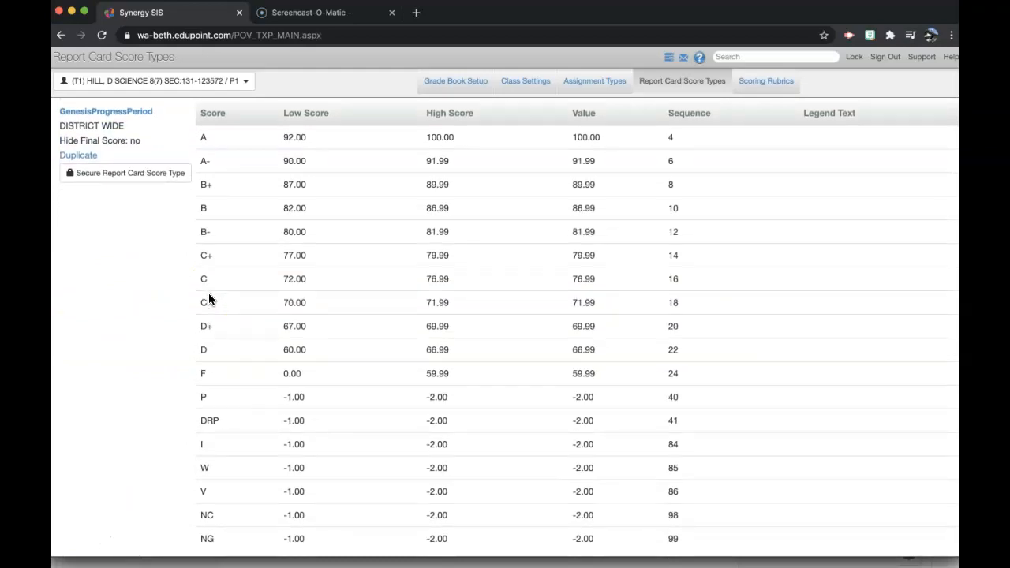
{"action": "left_click", "coordinate": [172, 174]}
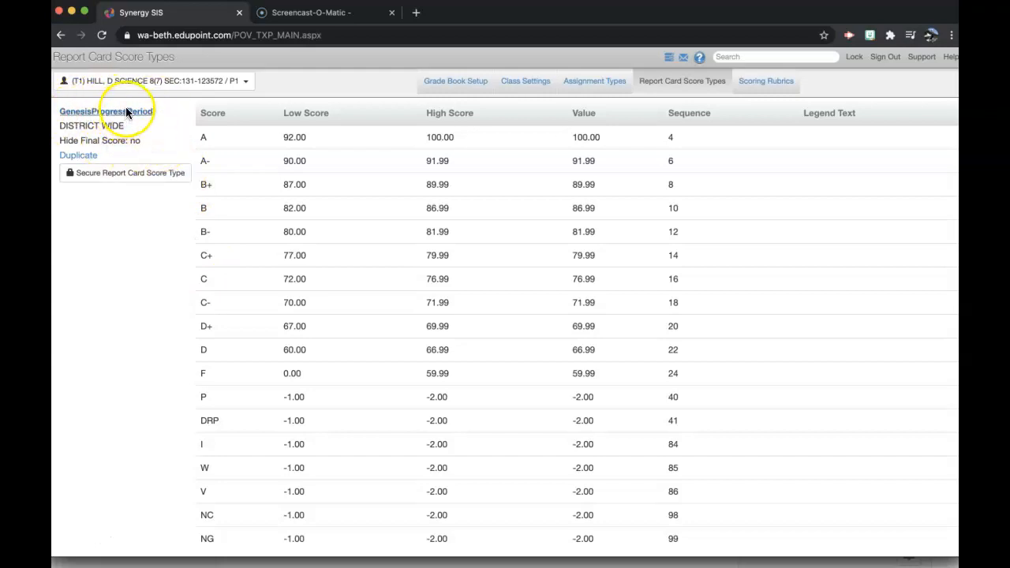
Examine the remaining district-wide score types, including GenesisGrading, Grade Scale, X and the GenesisProgressPeriodTA copies
{"action": "scroll", "coordinate": [191, 228], "scroll_direction": "down", "scroll_amount": 3}
{"action": "scroll", "coordinate": [192, 233], "scroll_direction": "down", "scroll_amount": 8}
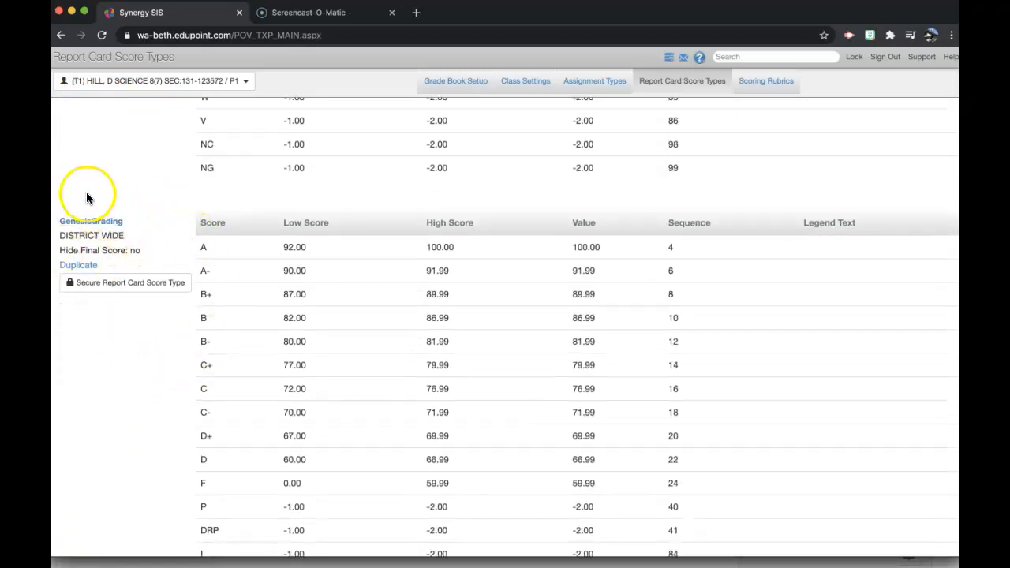
{"action": "scroll", "coordinate": [133, 219], "scroll_direction": "down", "scroll_amount": 2}
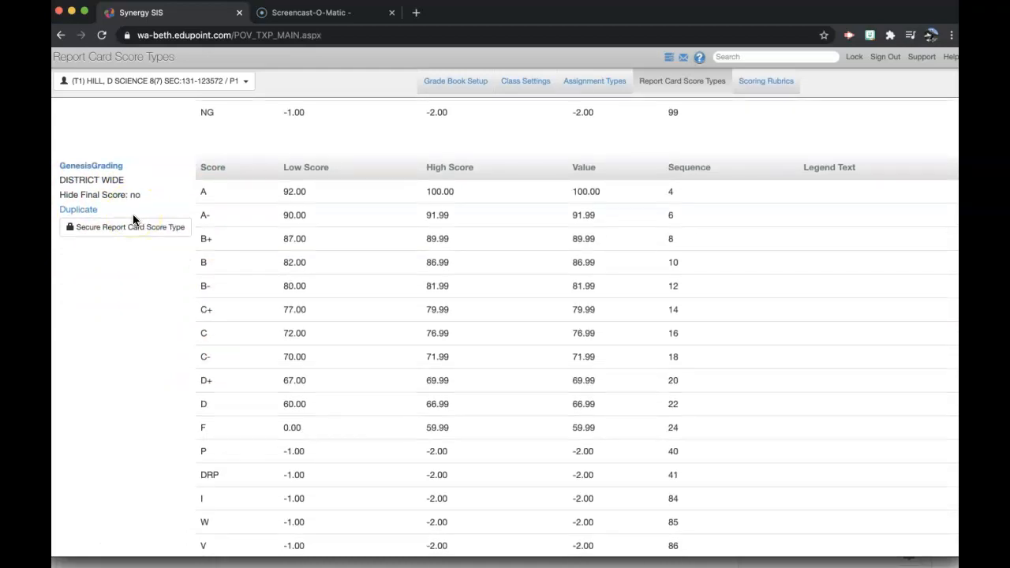
{"action": "scroll", "coordinate": [133, 219], "scroll_direction": "down", "scroll_amount": 2}
{"action": "scroll", "coordinate": [132, 215], "scroll_direction": "down", "scroll_amount": 10}
{"action": "scroll", "coordinate": [132, 220], "scroll_direction": "down", "scroll_amount": 5}
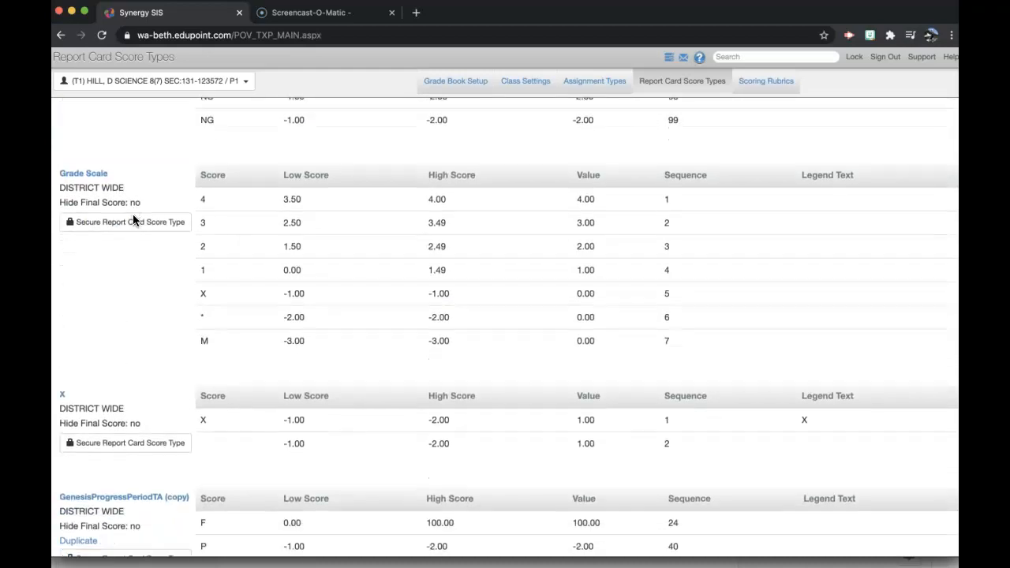
{"action": "scroll", "coordinate": [132, 214], "scroll_direction": "down", "scroll_amount": 1}
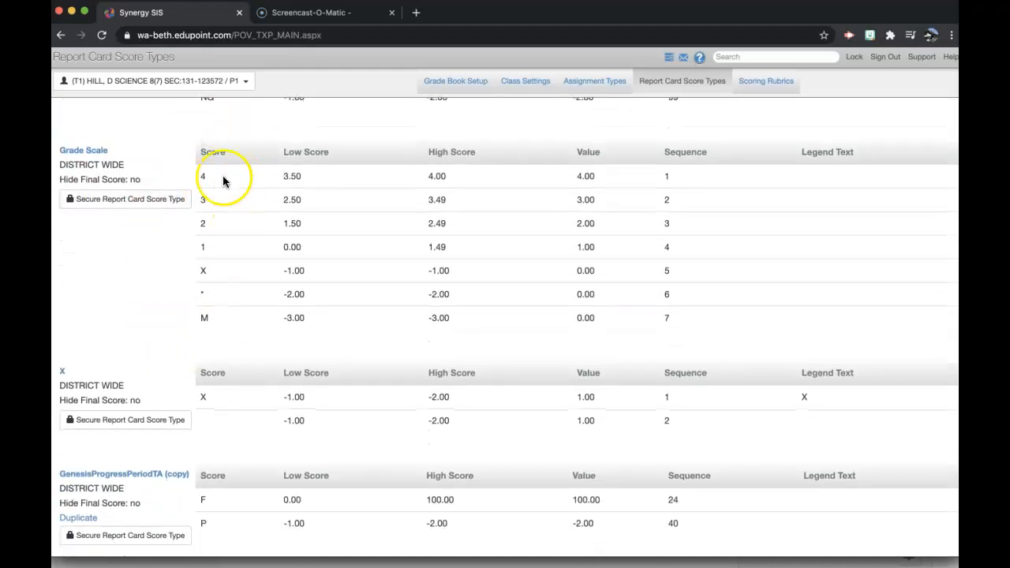
{"action": "scroll", "coordinate": [188, 166], "scroll_direction": "down", "scroll_amount": 5}
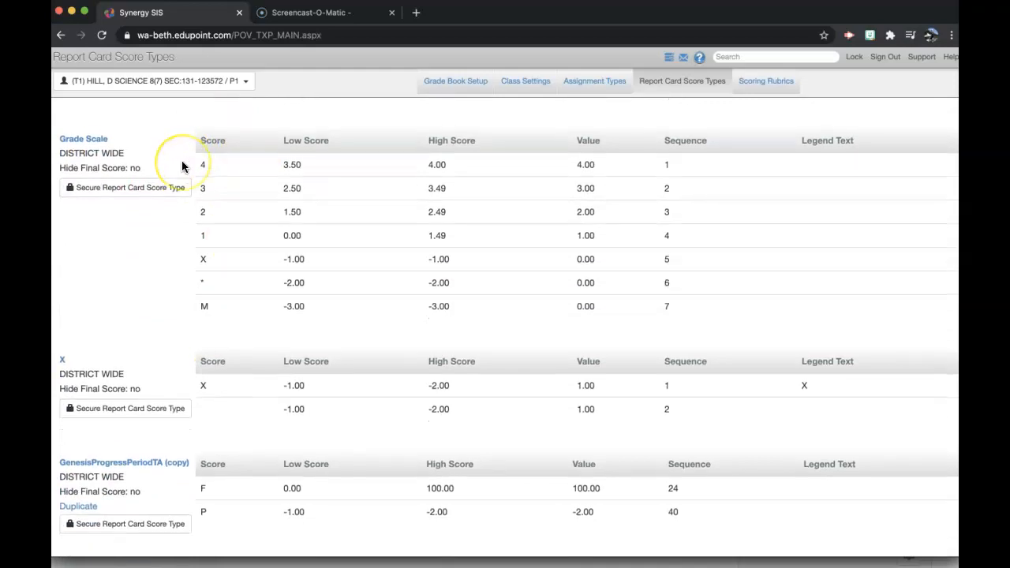
{"action": "scroll", "coordinate": [181, 166], "scroll_direction": "down", "scroll_amount": 7}
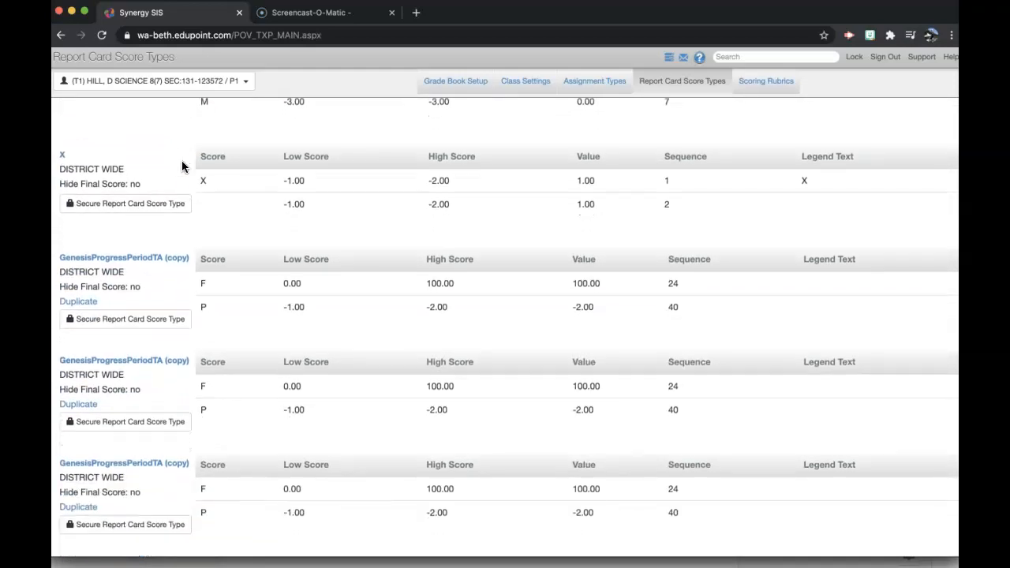
{"action": "scroll", "coordinate": [181, 166], "scroll_direction": "down", "scroll_amount": 5}
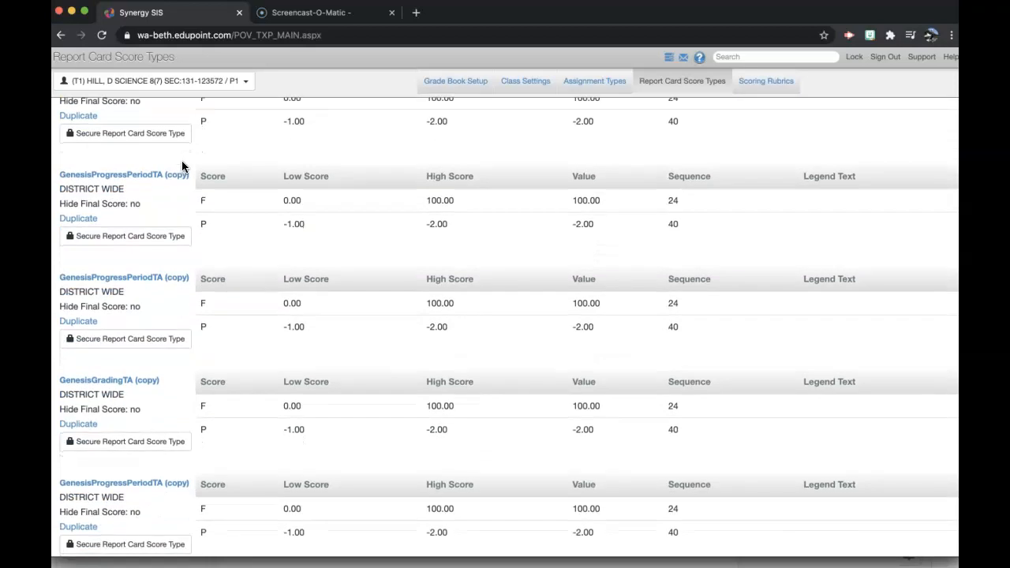
Review the score ranges of the teacher's own progress and final grading scales, including the Advisory/TA versions
{"action": "left_click", "coordinate": [193, 222]}
{"action": "scroll", "coordinate": [221, 276], "scroll_direction": "down", "scroll_amount": 7}
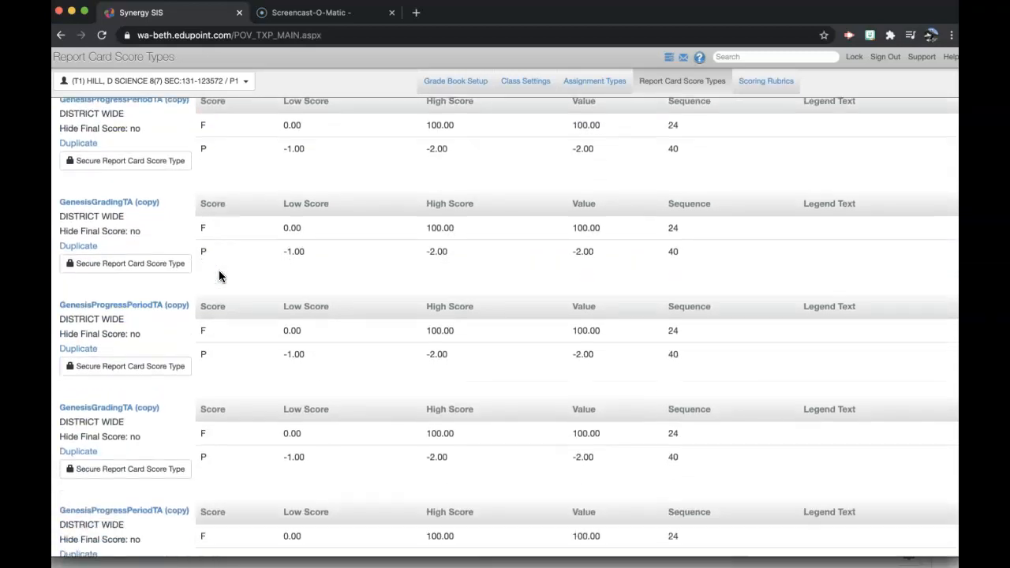
{"action": "scroll", "coordinate": [220, 276], "scroll_direction": "down", "scroll_amount": 12}
{"action": "scroll", "coordinate": [220, 276], "scroll_direction": "down", "scroll_amount": 8}
{"action": "scroll", "coordinate": [219, 275], "scroll_direction": "down", "scroll_amount": 5}
{"action": "scroll", "coordinate": [219, 276], "scroll_direction": "down", "scroll_amount": 6}
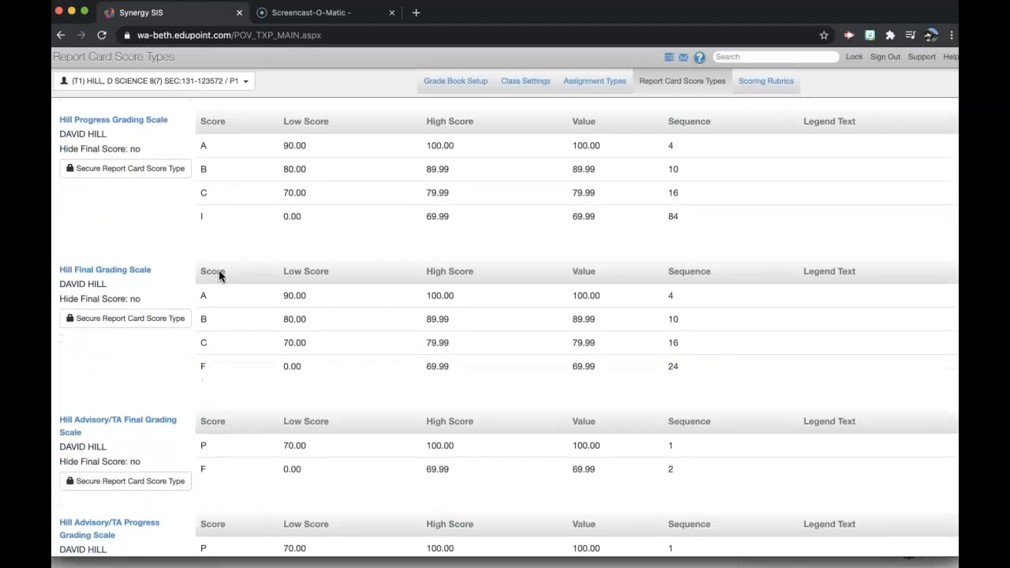
{"action": "scroll", "coordinate": [219, 273], "scroll_direction": "down", "scroll_amount": 1}
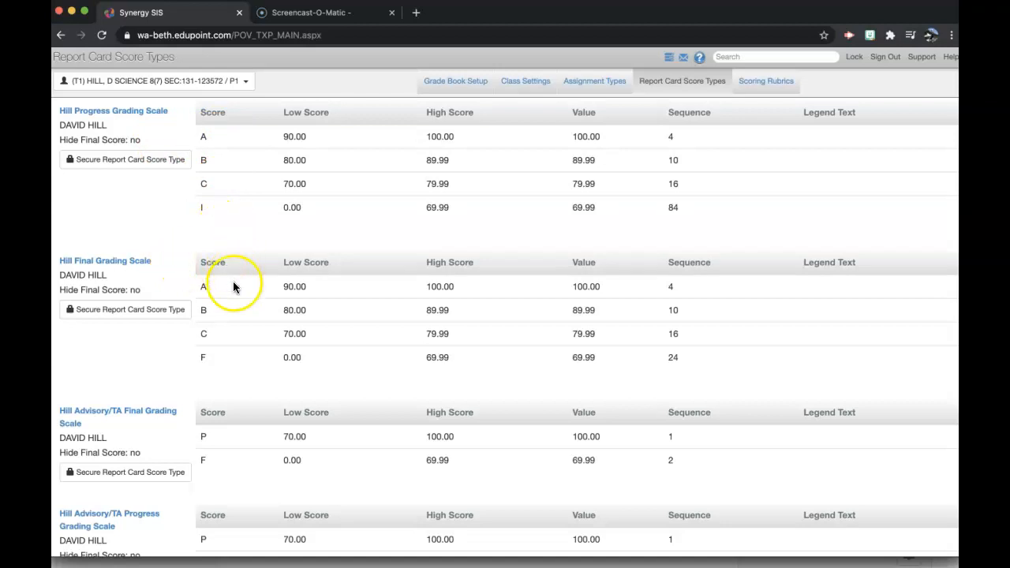
{"action": "scroll", "coordinate": [228, 371], "scroll_direction": "down", "scroll_amount": 1}
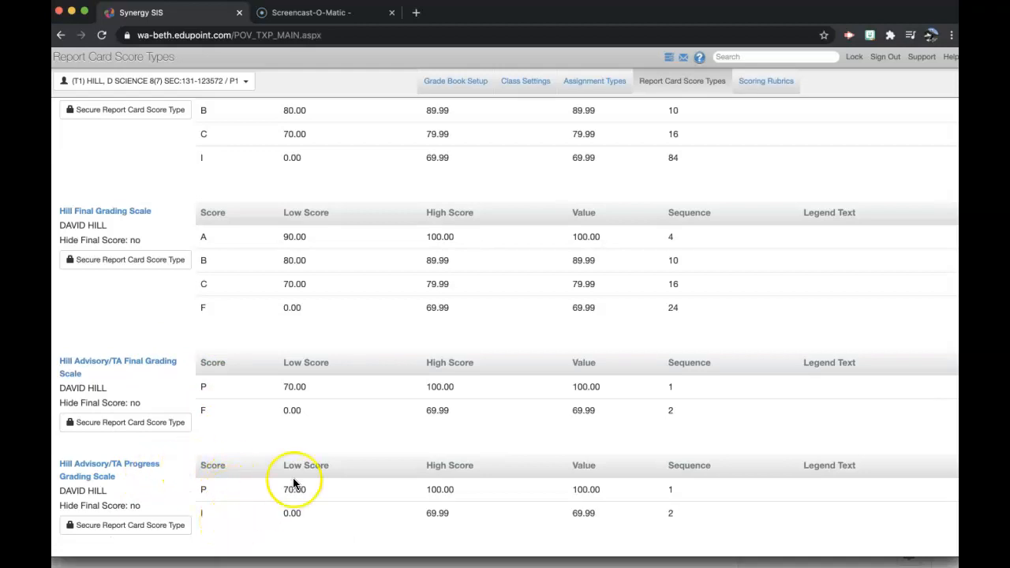
{"action": "scroll", "coordinate": [293, 478], "scroll_direction": "up", "scroll_amount": 3}
{"action": "scroll", "coordinate": [292, 477], "scroll_direction": "up", "scroll_amount": 1}
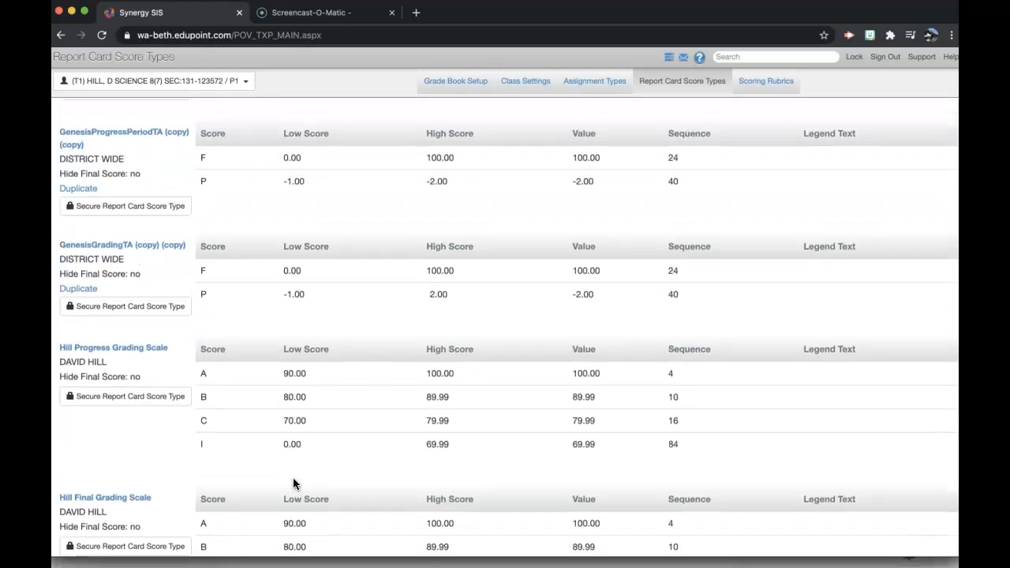
{"action": "scroll", "coordinate": [293, 477], "scroll_direction": "up", "scroll_amount": 10}
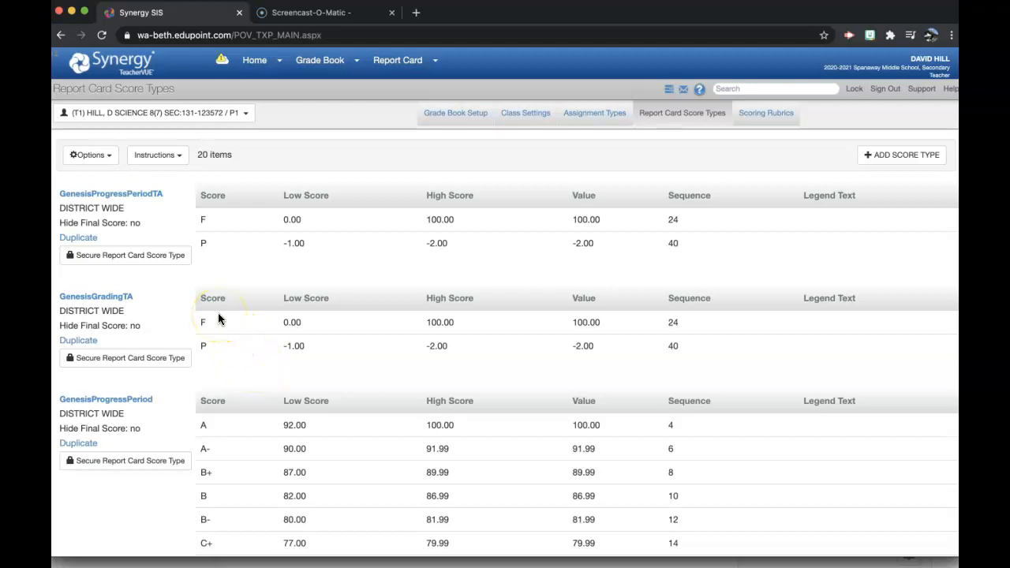
Duplicate the district-wide GenesisProgressPeriodTA report card score type
{"action": "scroll", "coordinate": [218, 312], "scroll_direction": "down", "scroll_amount": 1}
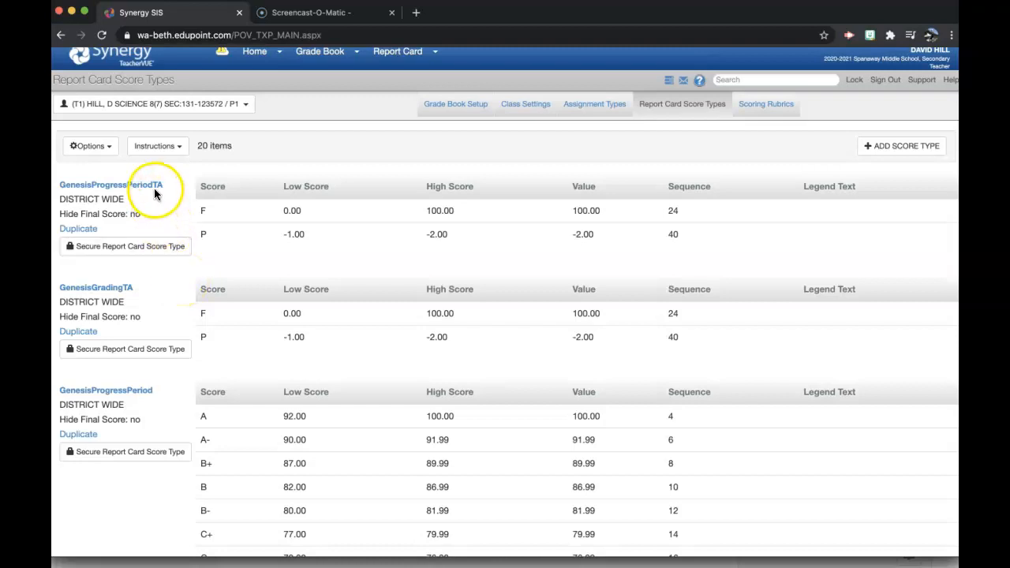
{"action": "left_click", "coordinate": [79, 229]}
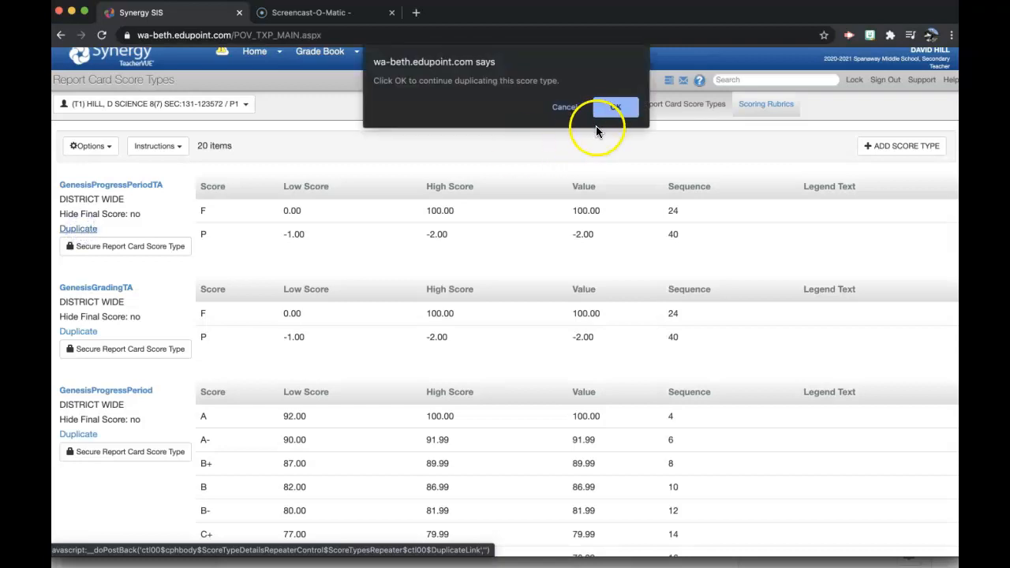
{"action": "left_click", "coordinate": [618, 105]}
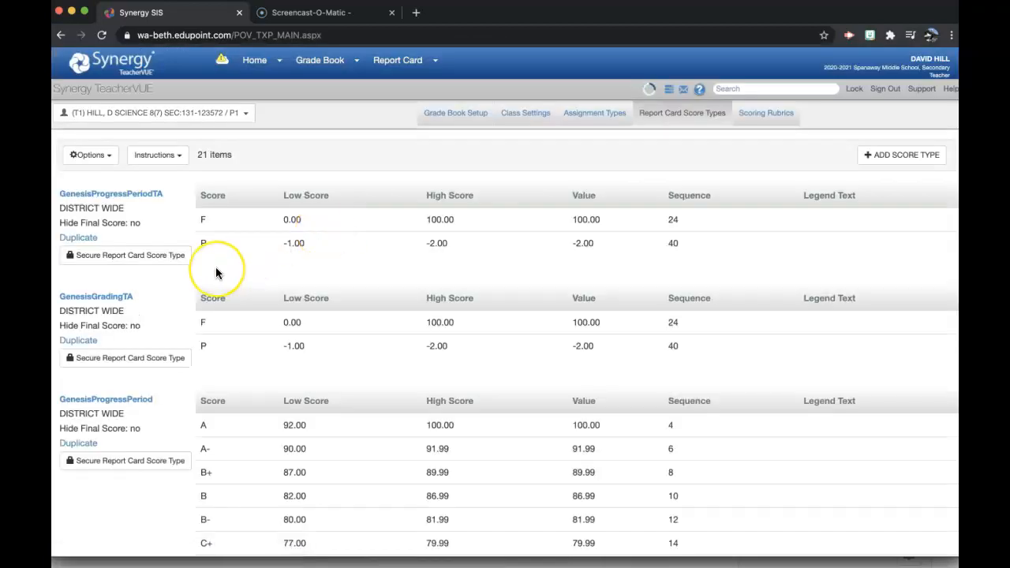
{"action": "scroll", "coordinate": [217, 273], "scroll_direction": "down", "scroll_amount": 10}
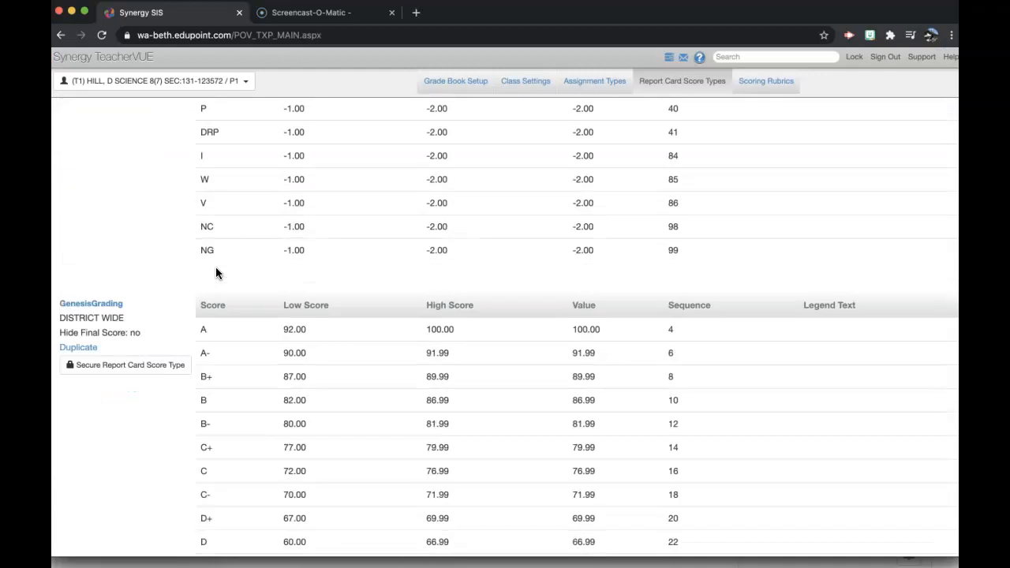
Open the teacher's GenesisProgressPeriodTA copy and rename it with the teacher's surname followed by "Advisory/TA Progress Grading Scale 2"
{"action": "scroll", "coordinate": [217, 273], "scroll_direction": "down", "scroll_amount": 15}
{"action": "left_click", "coordinate": [172, 465]}
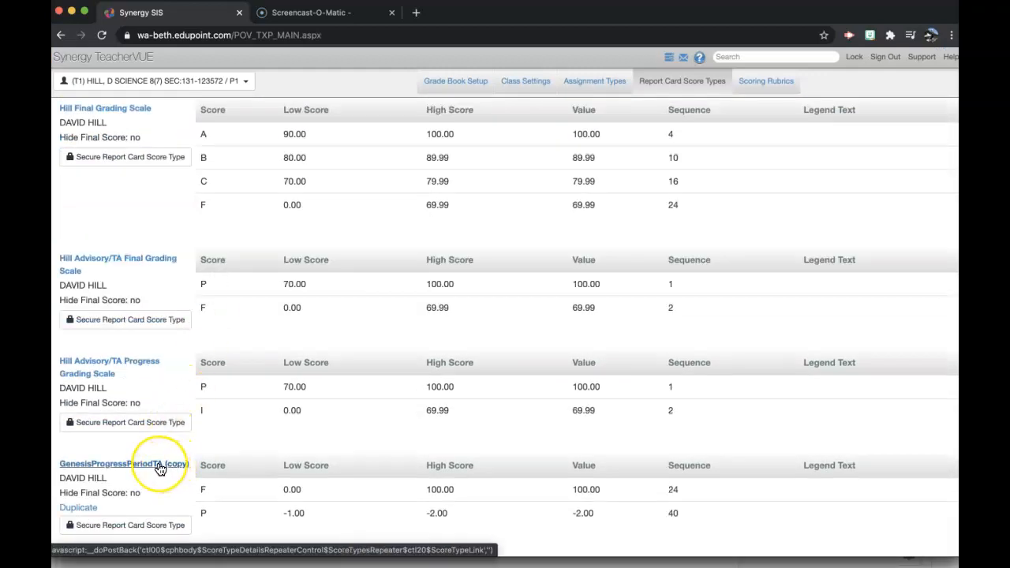
{"action": "left_click", "coordinate": [121, 469]}
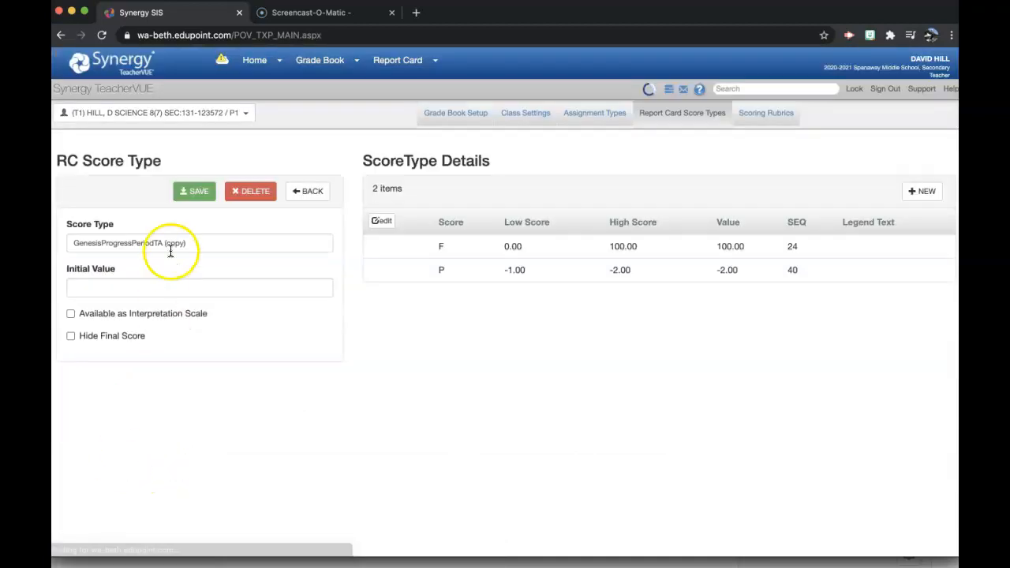
{"action": "left_click", "coordinate": [195, 243]}
{"action": "left_click_drag", "start_coordinate": [195, 243], "coordinate": [68, 243]}
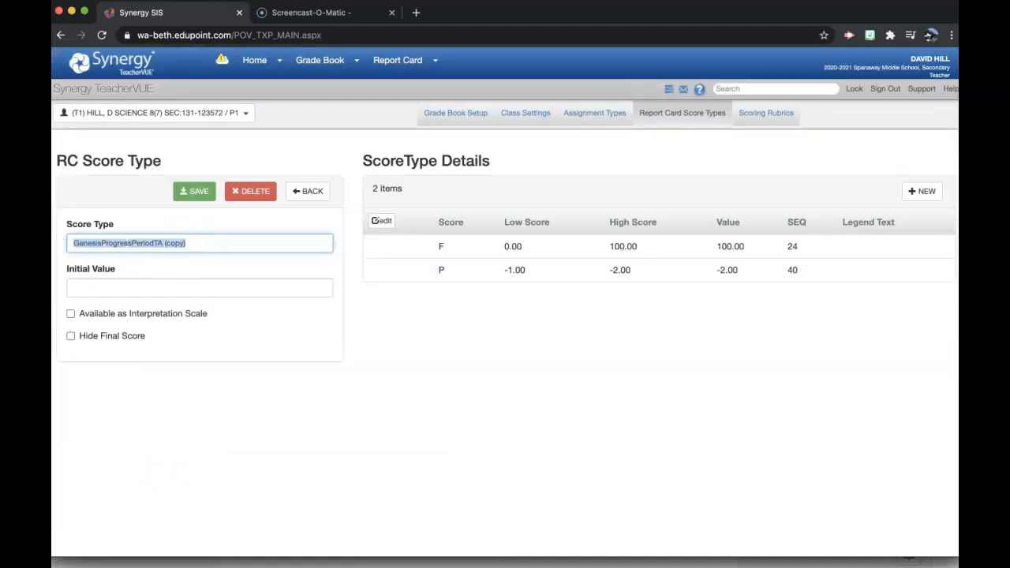
{"action": "type", "text": "H"}
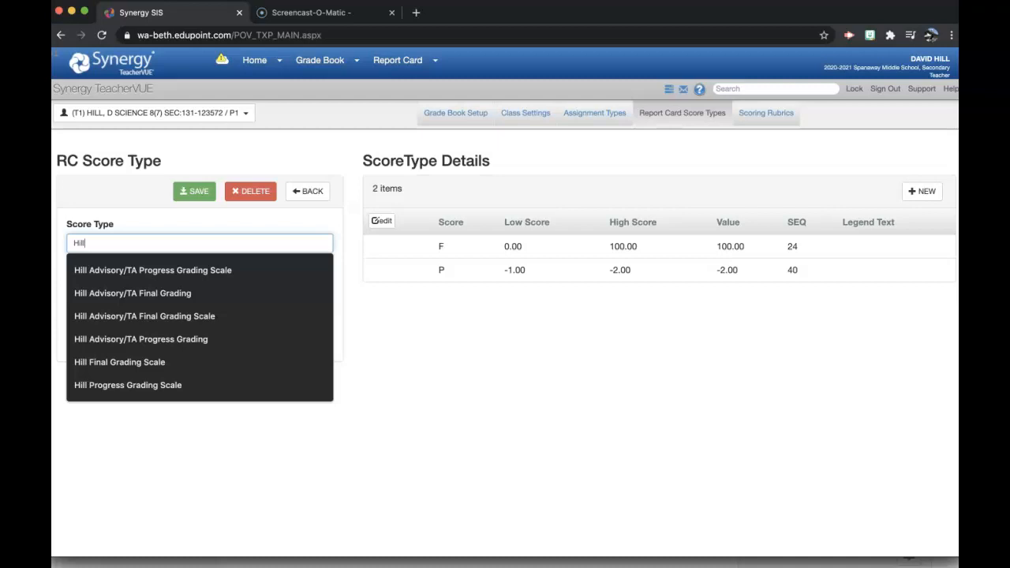
{"action": "type", "text": "ill"}
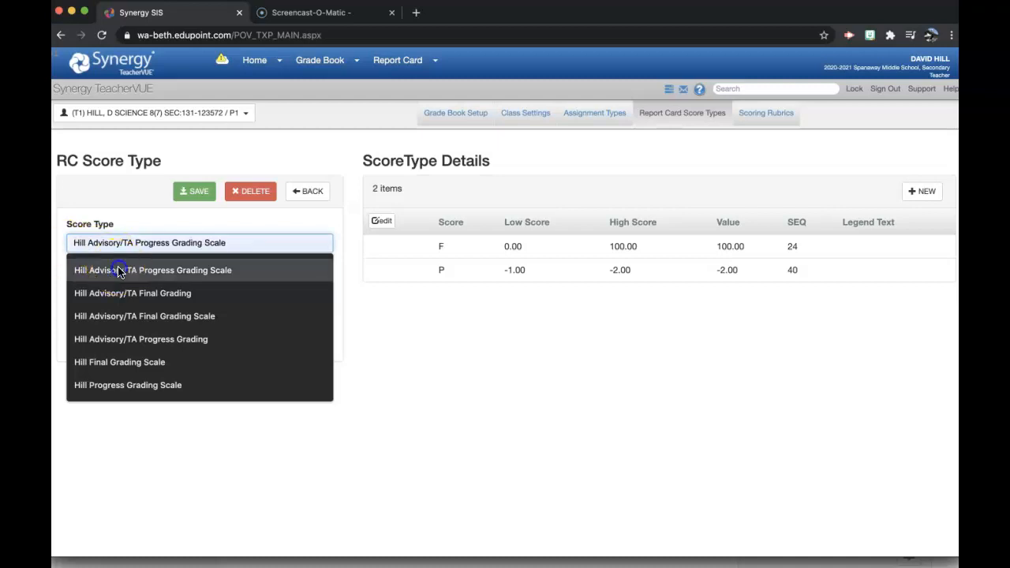
{"action": "left_click", "coordinate": [119, 270]}
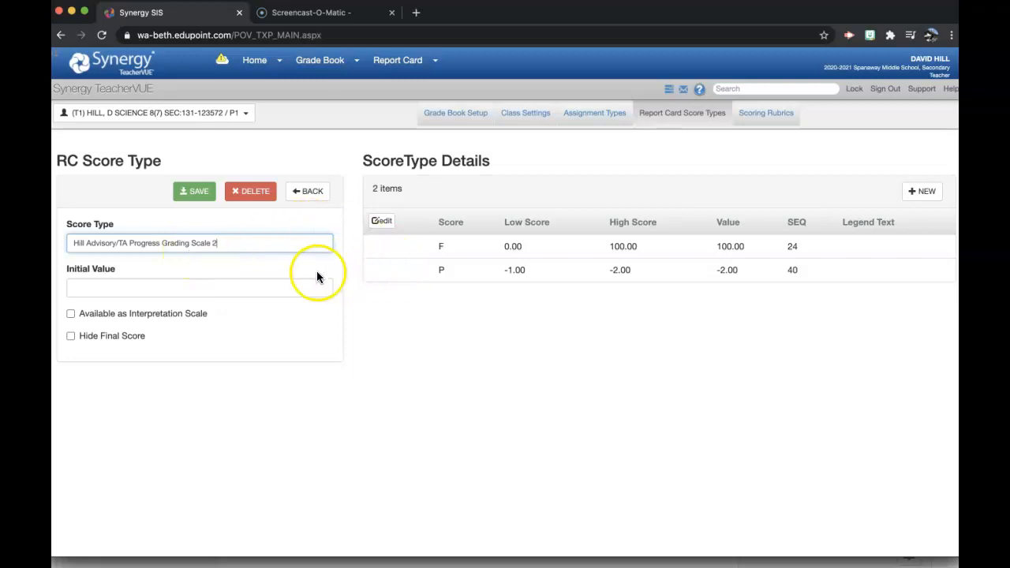
{"action": "left_click", "coordinate": [345, 262]}
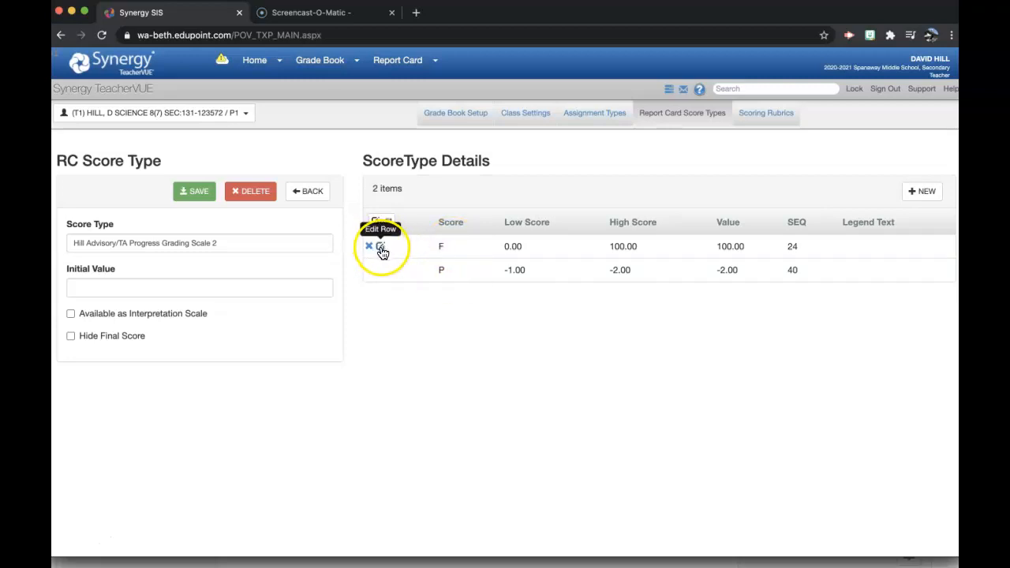
Try to set the F row's high score to 69.99, discarding the edit and removing the copied score type
{"action": "left_click", "coordinate": [381, 248]}
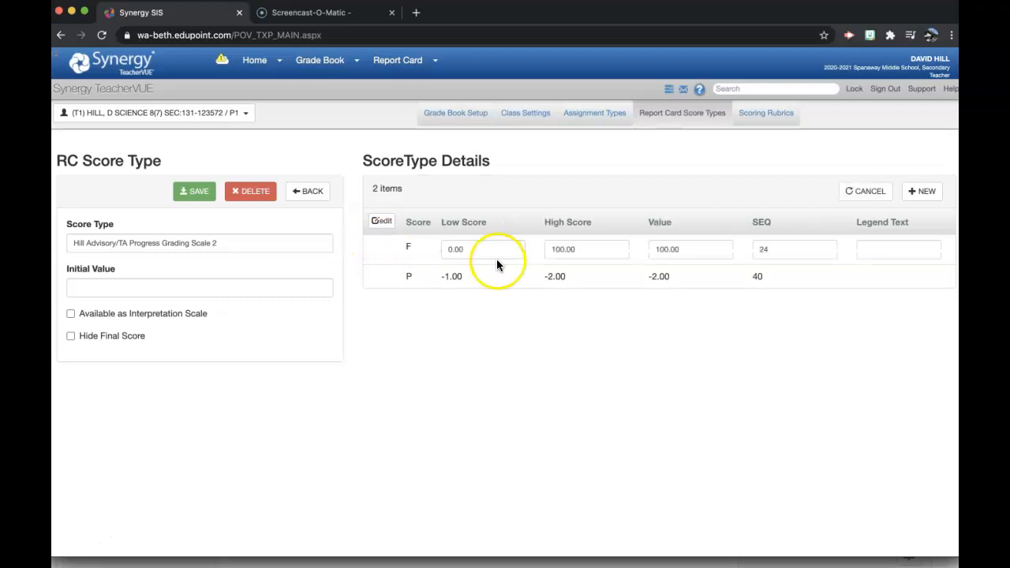
{"action": "left_click", "coordinate": [460, 251]}
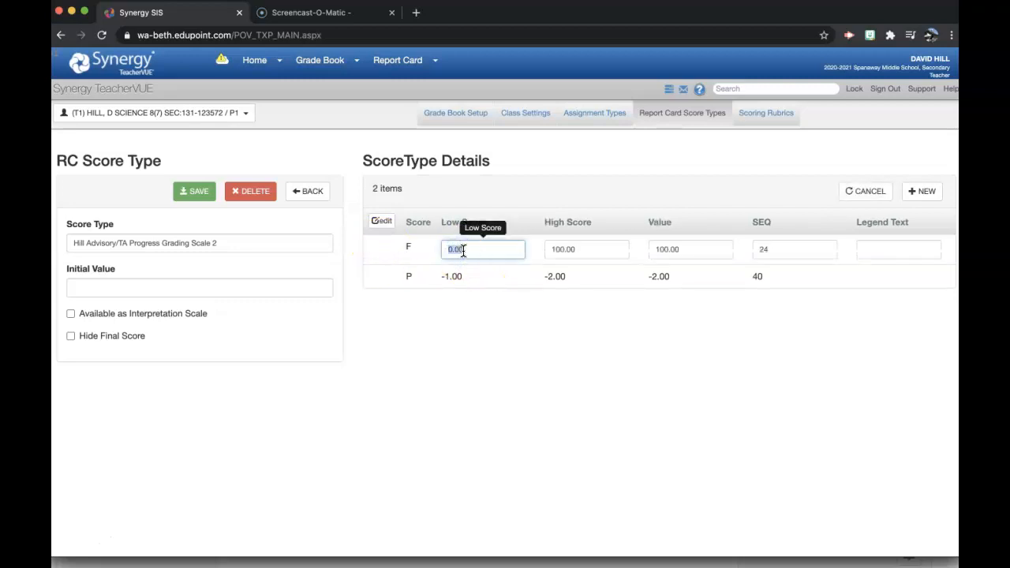
{"action": "left_click", "coordinate": [564, 250]}
{"action": "type", "text": "69.99"}
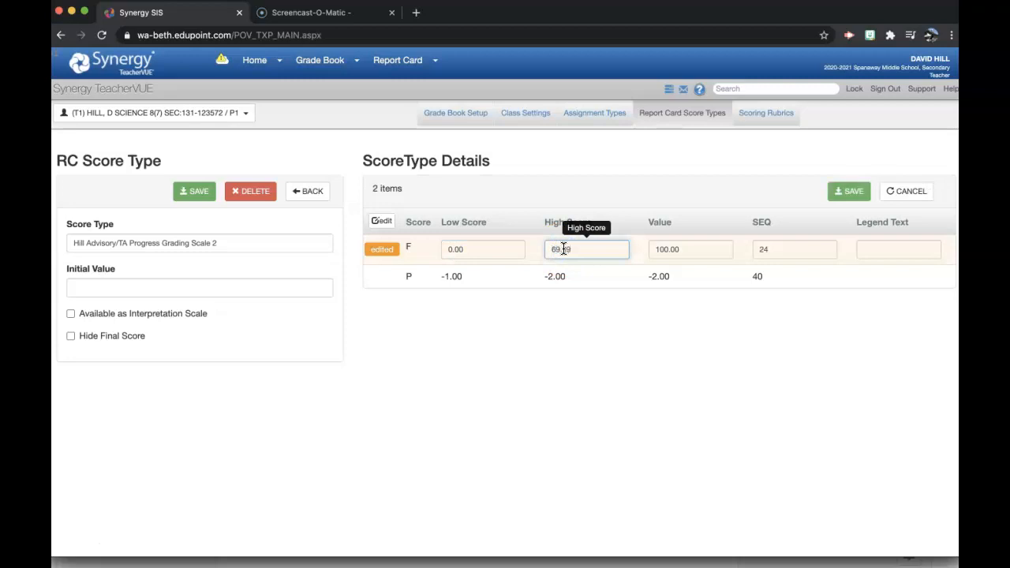
{"action": "left_click", "coordinate": [400, 244]}
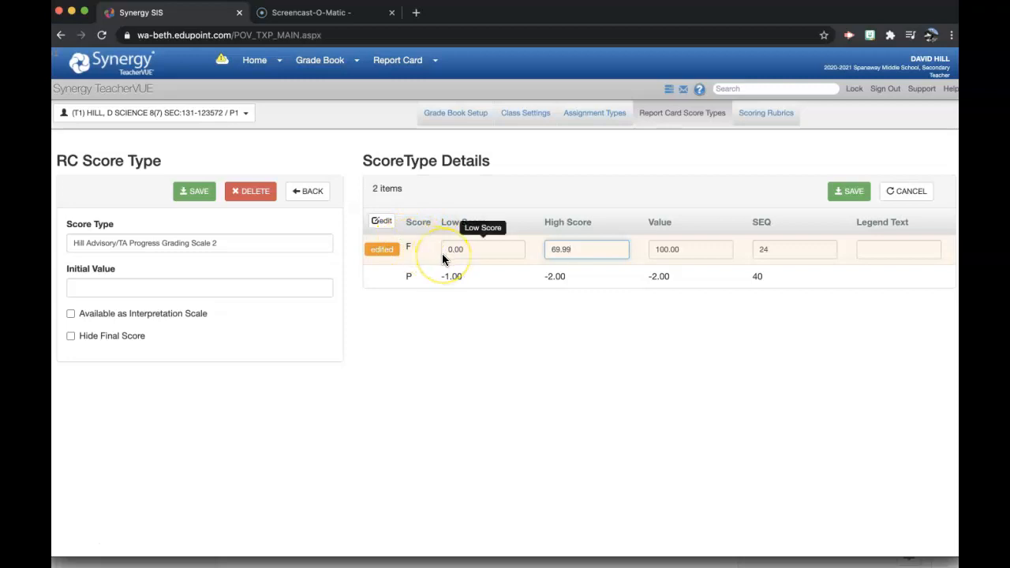
{"action": "left_click", "coordinate": [913, 191]}
{"action": "left_click", "coordinate": [296, 197]}
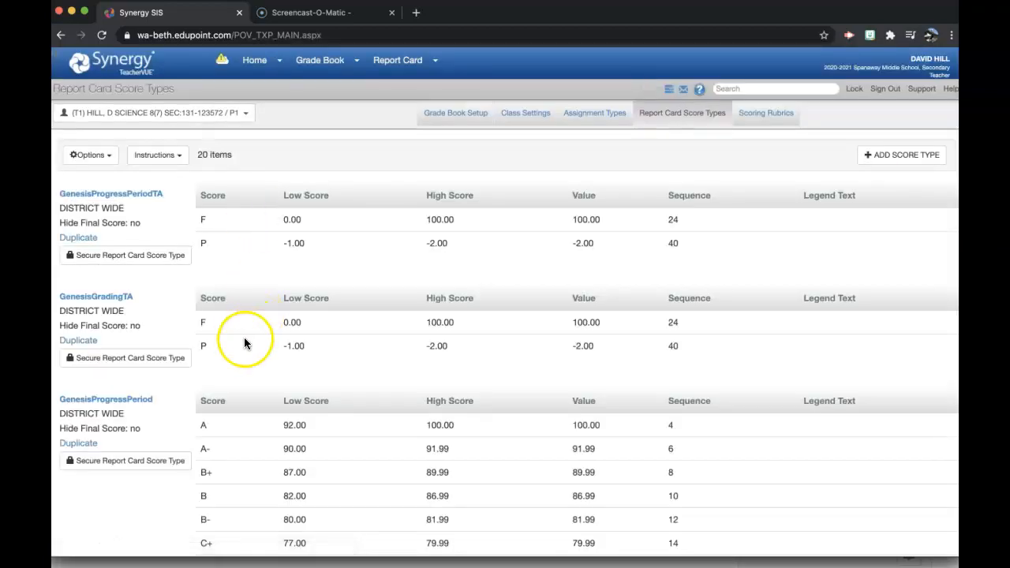
Duplicate the district-wide GenesisProgressPeriod report card score type
{"action": "scroll", "coordinate": [238, 341], "scroll_direction": "down", "scroll_amount": 10}
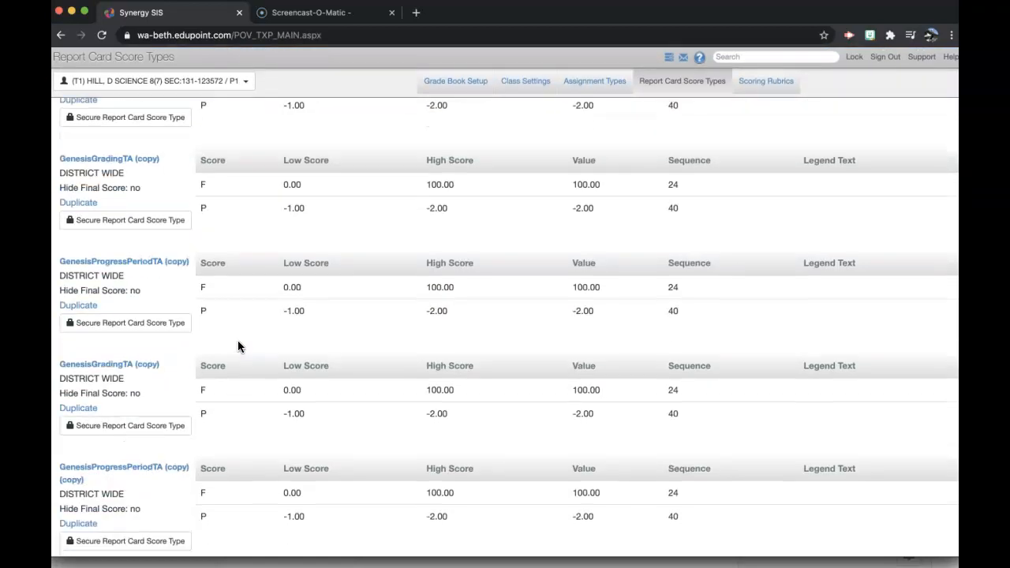
{"action": "scroll", "coordinate": [261, 434], "scroll_direction": "up", "scroll_amount": 10}
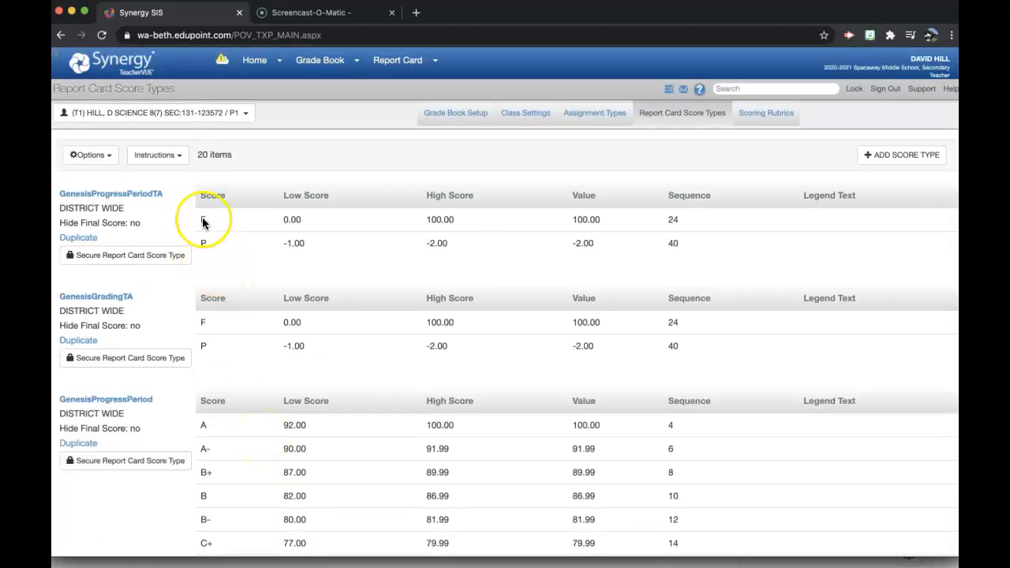
{"action": "scroll", "coordinate": [216, 407], "scroll_direction": "down", "scroll_amount": 3}
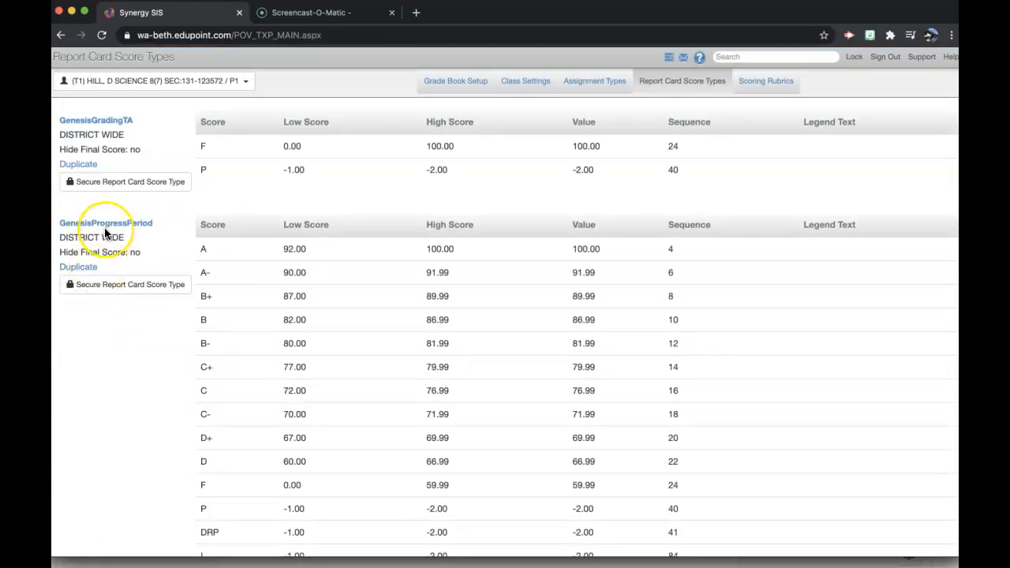
{"action": "scroll", "coordinate": [105, 233], "scroll_direction": "down", "scroll_amount": 2}
{"action": "scroll", "coordinate": [105, 234], "scroll_direction": "down", "scroll_amount": 1}
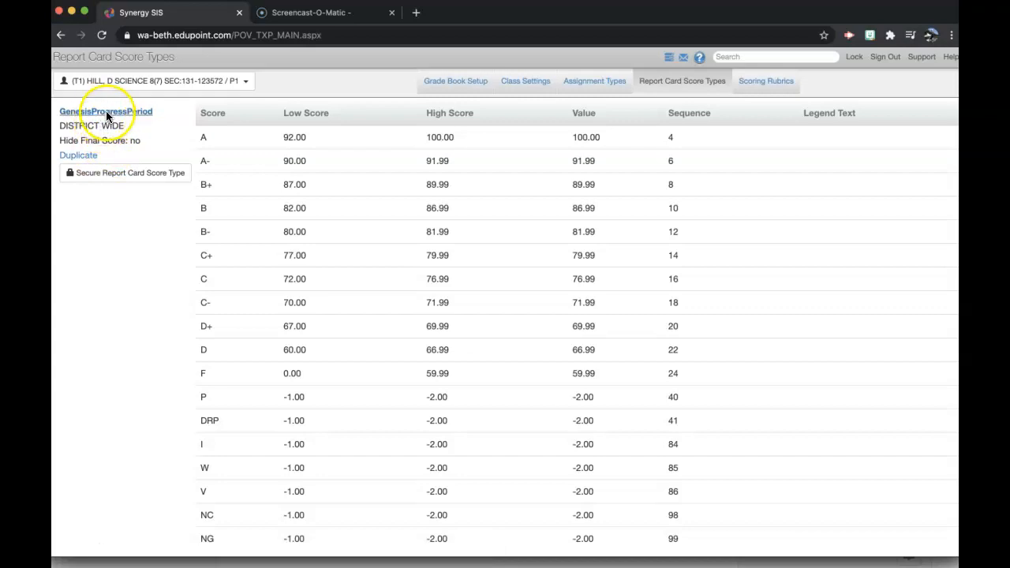
{"action": "left_click", "coordinate": [79, 155]}
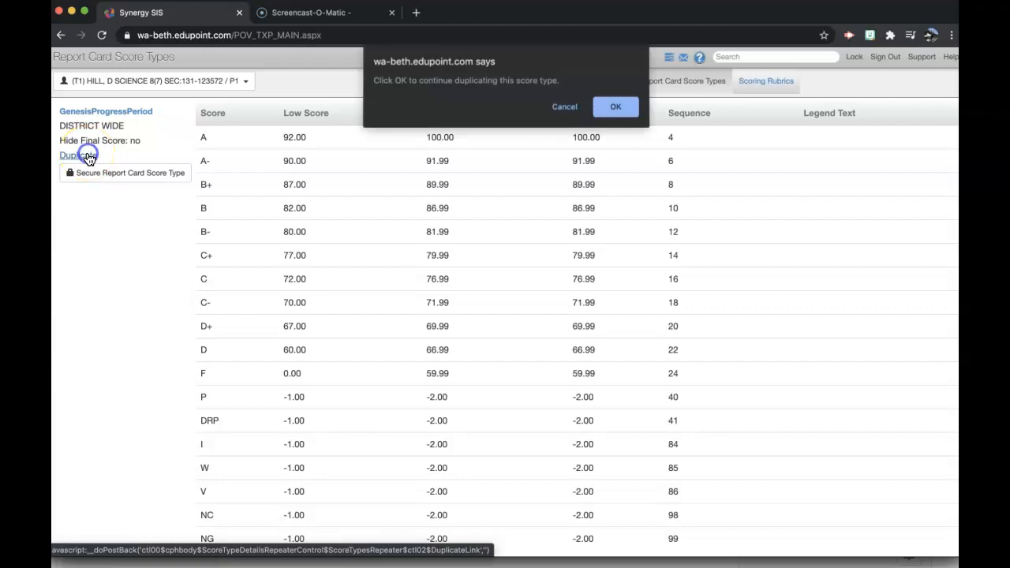
{"action": "left_click", "coordinate": [616, 108]}
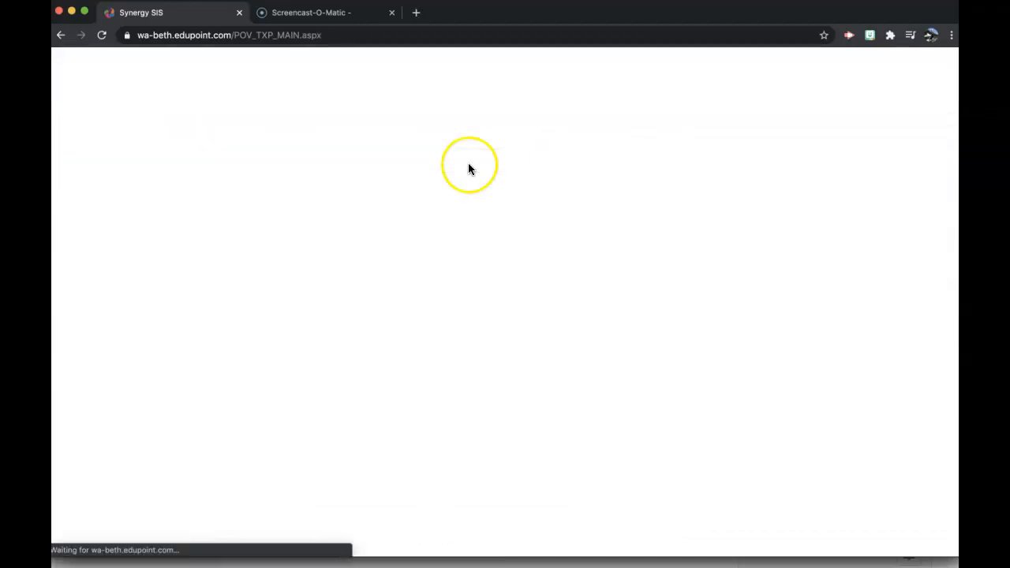
Open the teacher's GenesisProgressPeriod copy and rename it with the teacher's surname followed by "Advisory/TA Progress Grading Scale 2"
{"action": "scroll", "coordinate": [287, 331], "scroll_direction": "down", "scroll_amount": 20}
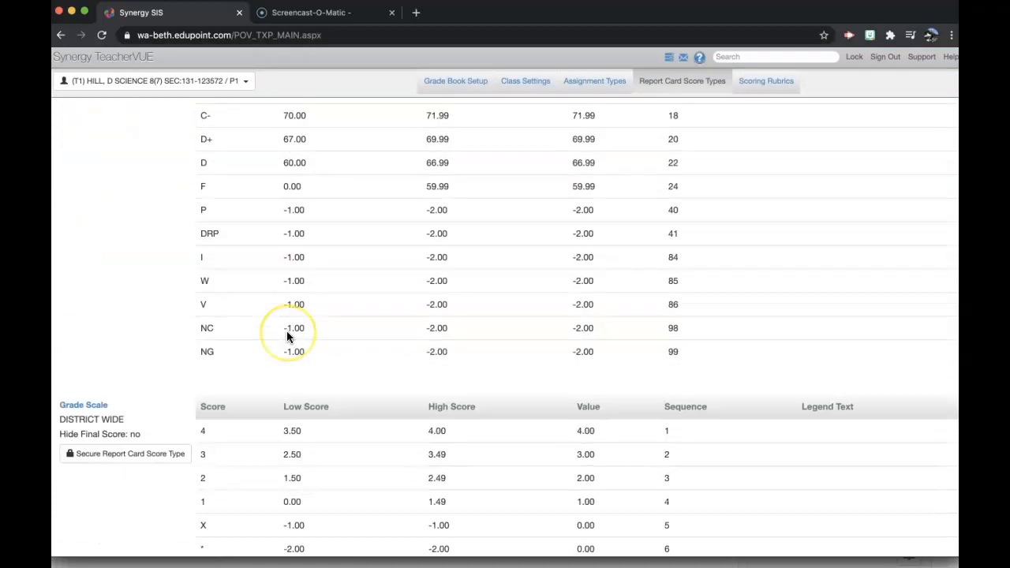
{"action": "scroll", "coordinate": [287, 337], "scroll_direction": "up", "scroll_amount": 15}
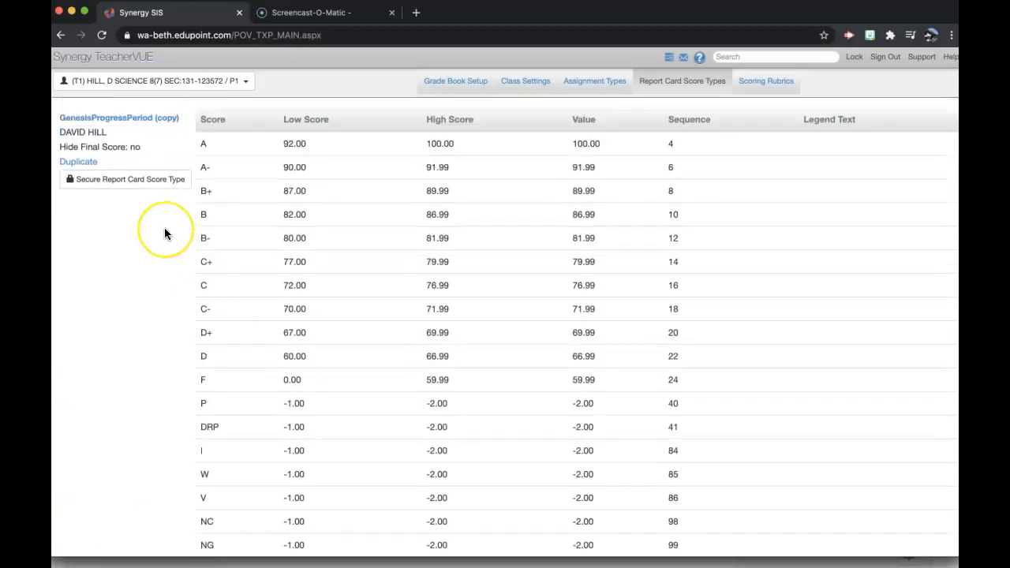
{"action": "scroll", "coordinate": [164, 227], "scroll_direction": "down", "scroll_amount": 1}
{"action": "left_click", "coordinate": [131, 189]}
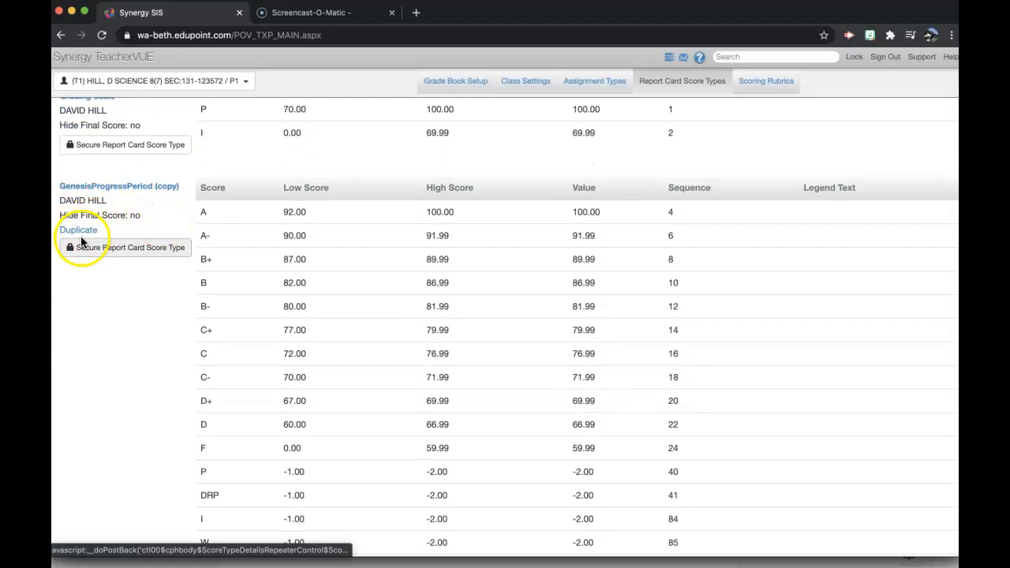
{"action": "left_click", "coordinate": [138, 188]}
{"action": "double_click", "coordinate": [151, 242]}
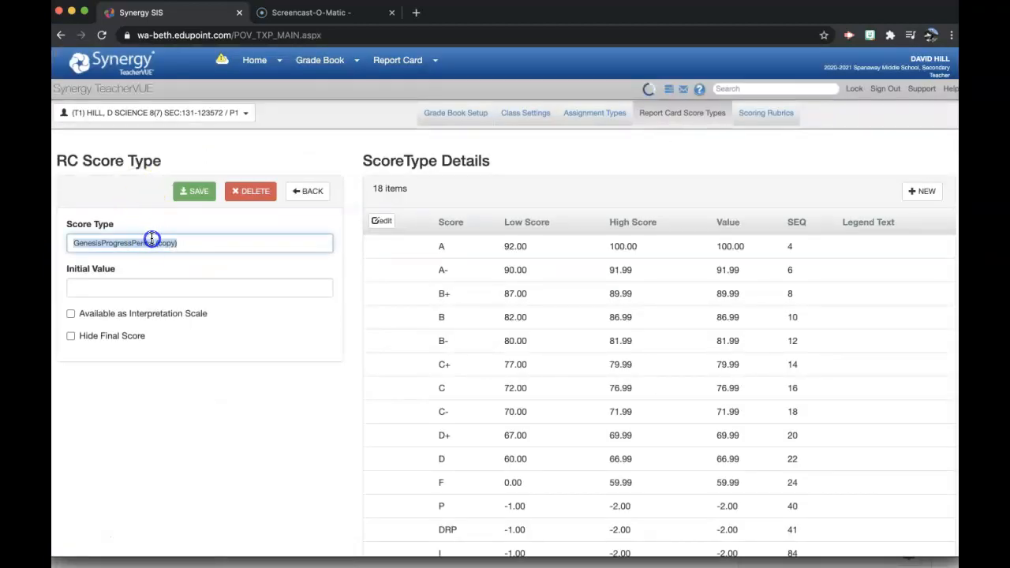
{"action": "type", "text": "Hil"}
{"action": "left_click", "coordinate": [182, 270]}
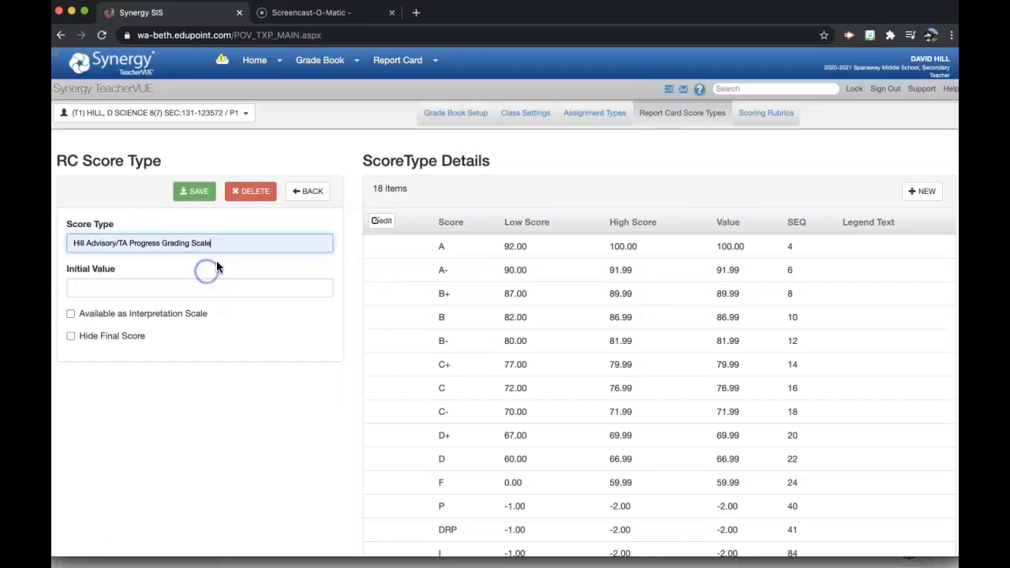
{"action": "left_click", "coordinate": [224, 258]}
{"action": "left_click", "coordinate": [450, 195]}
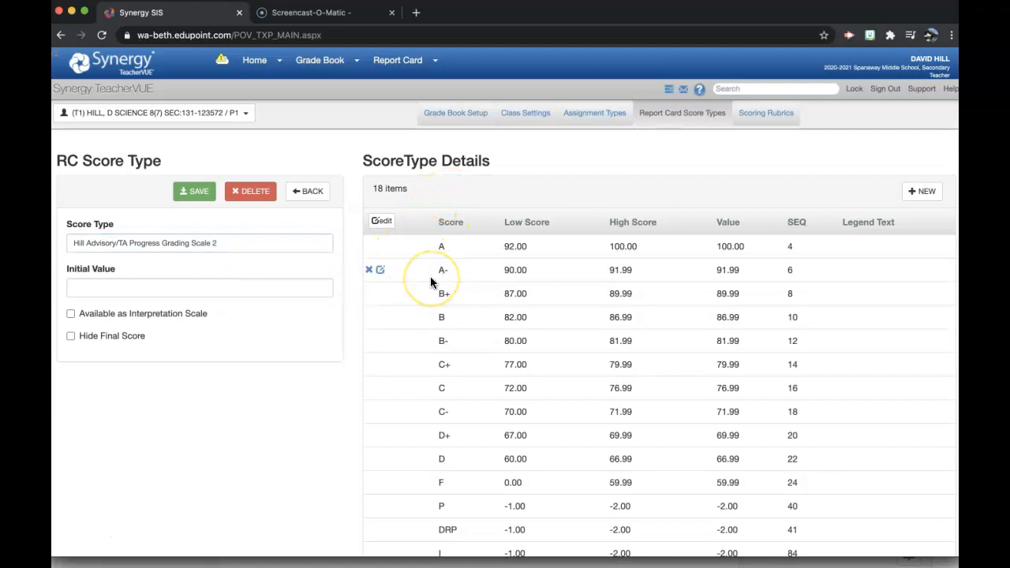
Mark the letter-grade rows A, A-, B+, B, B-, C+, C, C-, D+, D and F for deletion
{"action": "scroll", "coordinate": [430, 278], "scroll_direction": "down", "scroll_amount": 1}
{"action": "scroll", "coordinate": [431, 282], "scroll_direction": "down", "scroll_amount": 1}
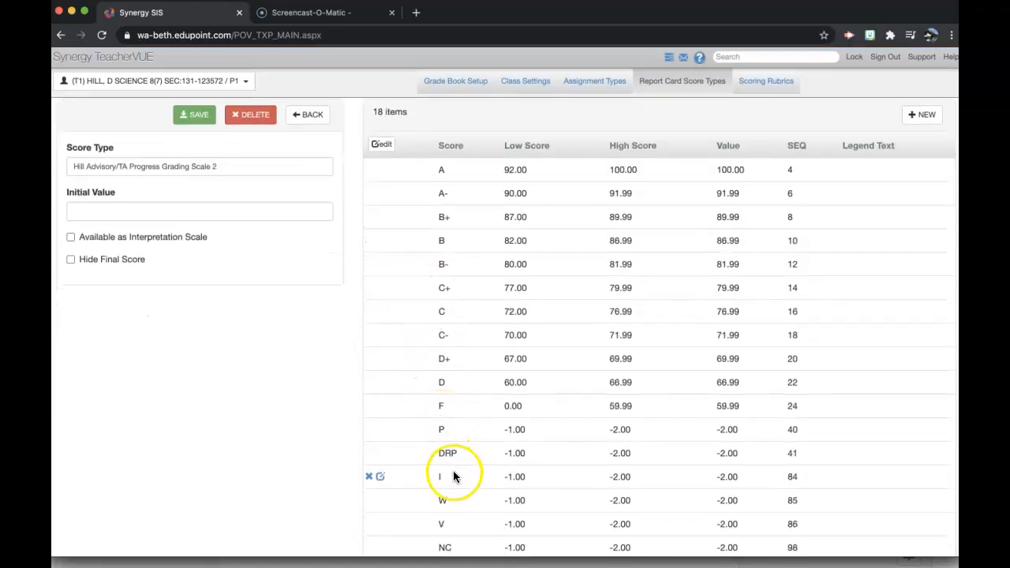
{"action": "scroll", "coordinate": [430, 276], "scroll_direction": "up", "scroll_amount": 1}
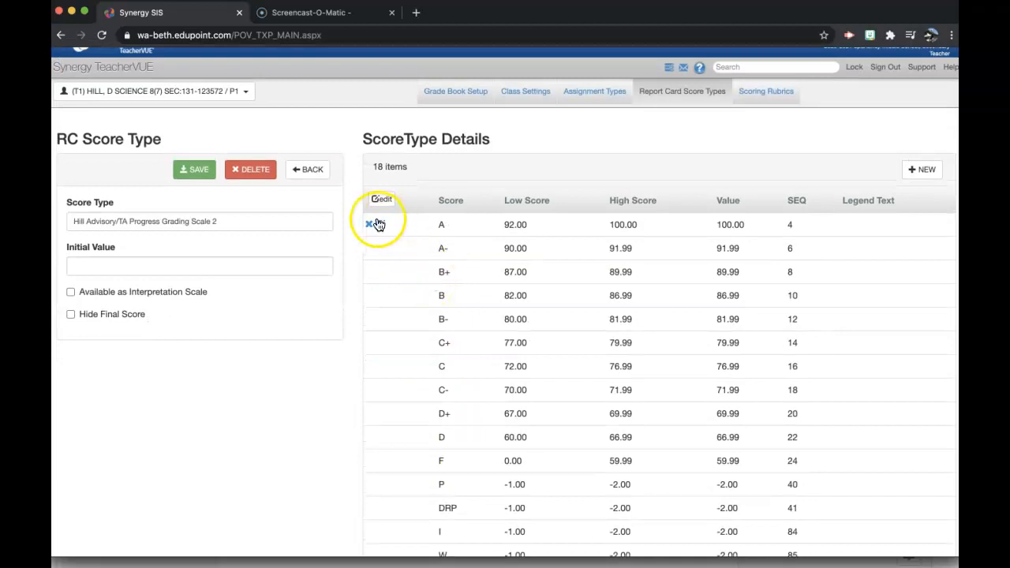
{"action": "left_click", "coordinate": [371, 226]}
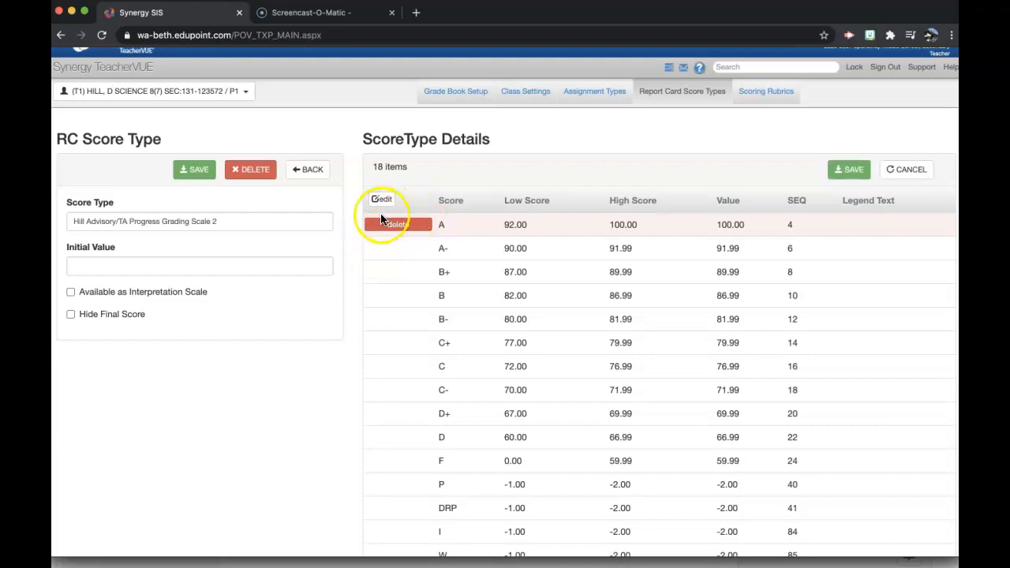
{"action": "left_click", "coordinate": [369, 249]}
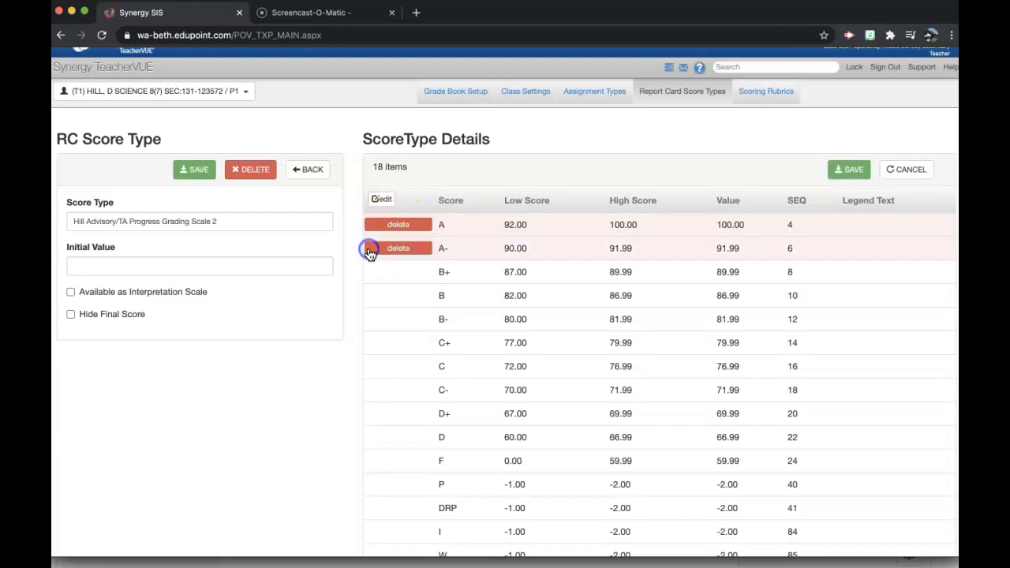
{"action": "left_click", "coordinate": [369, 272]}
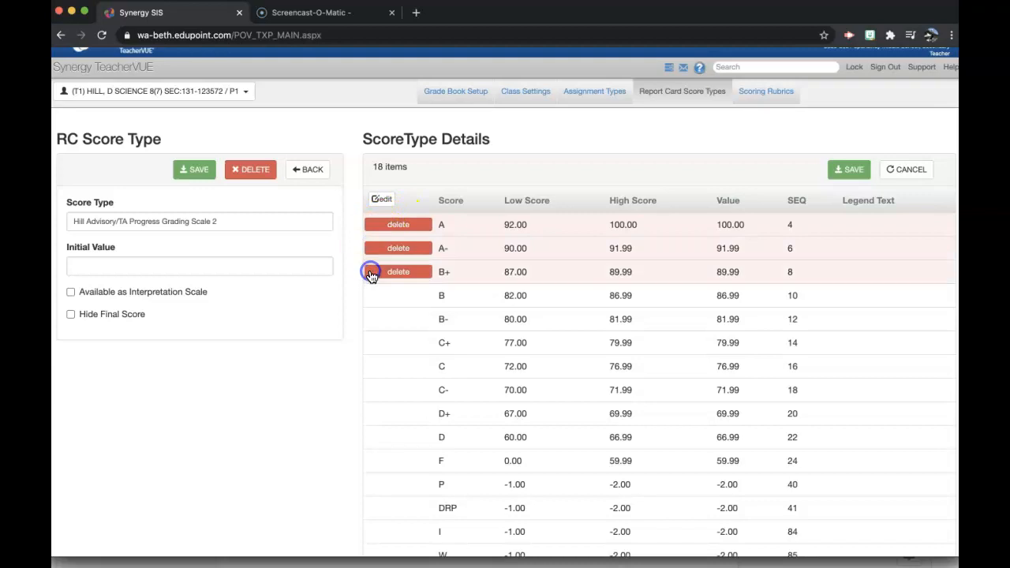
{"action": "left_click", "coordinate": [371, 296]}
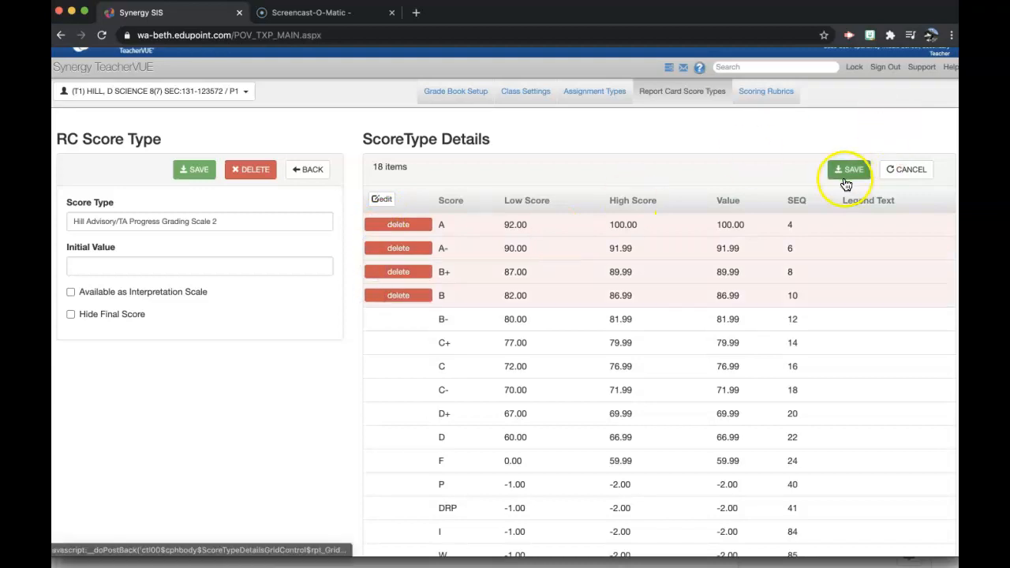
{"action": "left_click", "coordinate": [369, 320]}
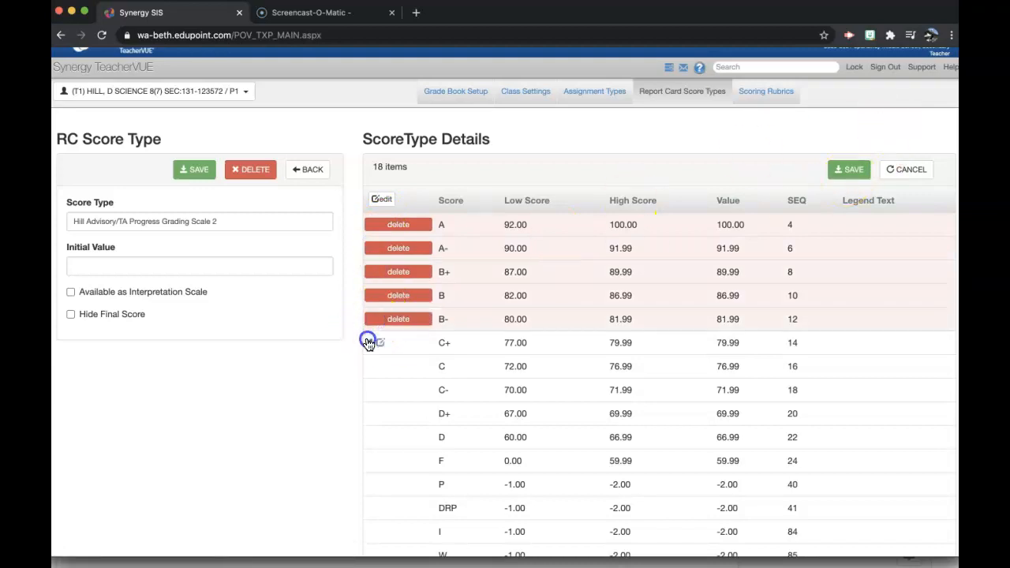
{"action": "left_click", "coordinate": [369, 343]}
{"action": "left_click", "coordinate": [370, 366]}
{"action": "left_click", "coordinate": [370, 390]}
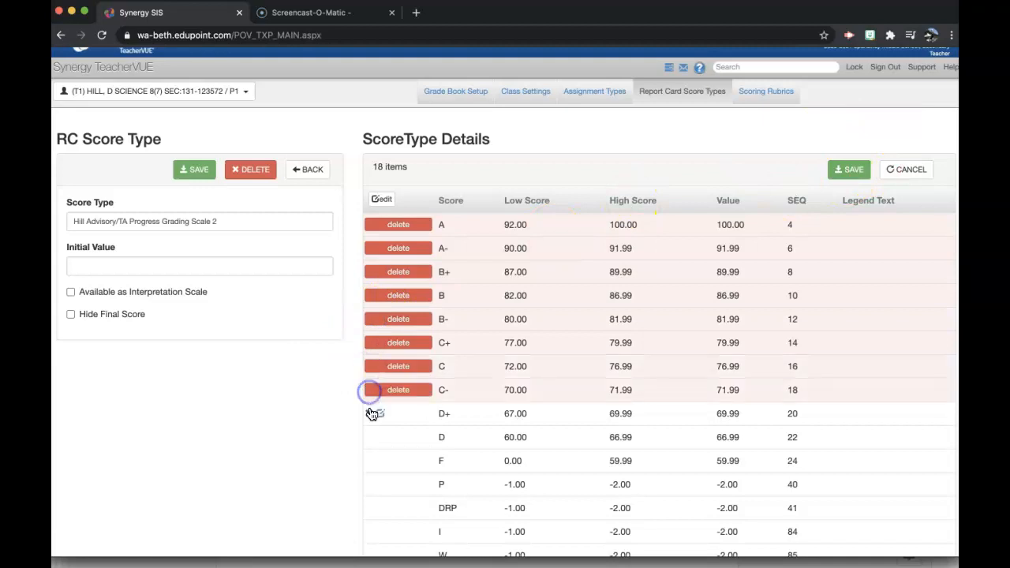
{"action": "left_click", "coordinate": [369, 414]}
{"action": "left_click", "coordinate": [369, 437]}
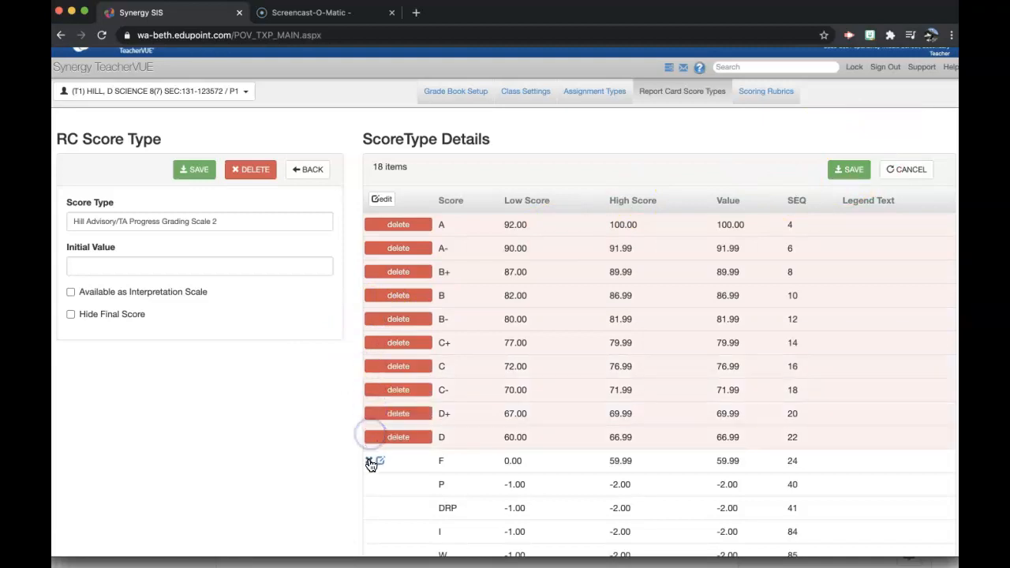
{"action": "left_click", "coordinate": [368, 461]}
Mark the DRP, W, V, NC and NG rows for deletion, leaving out P and I
{"action": "left_click", "coordinate": [370, 509]}
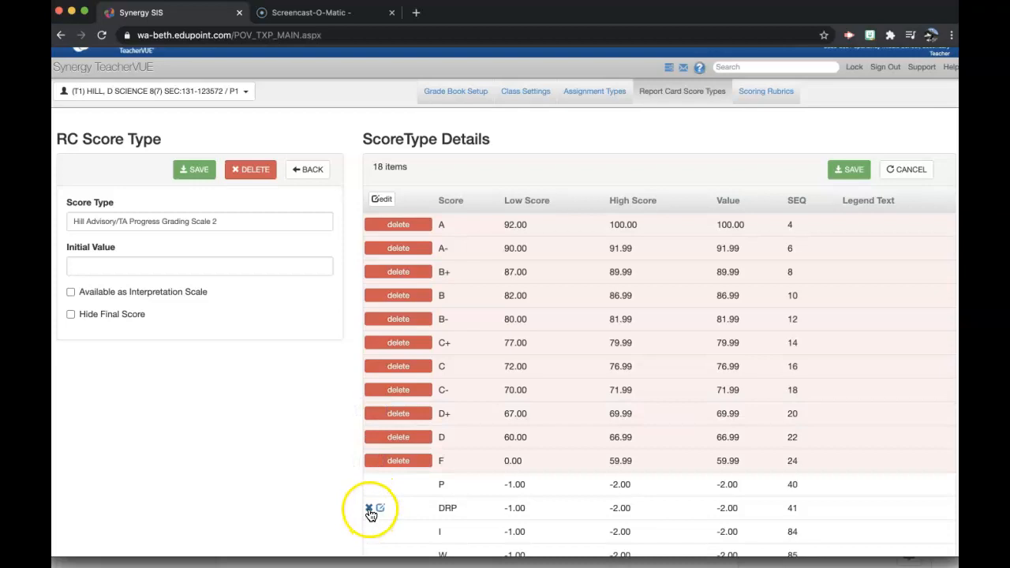
{"action": "scroll", "coordinate": [371, 514], "scroll_direction": "down", "scroll_amount": 2}
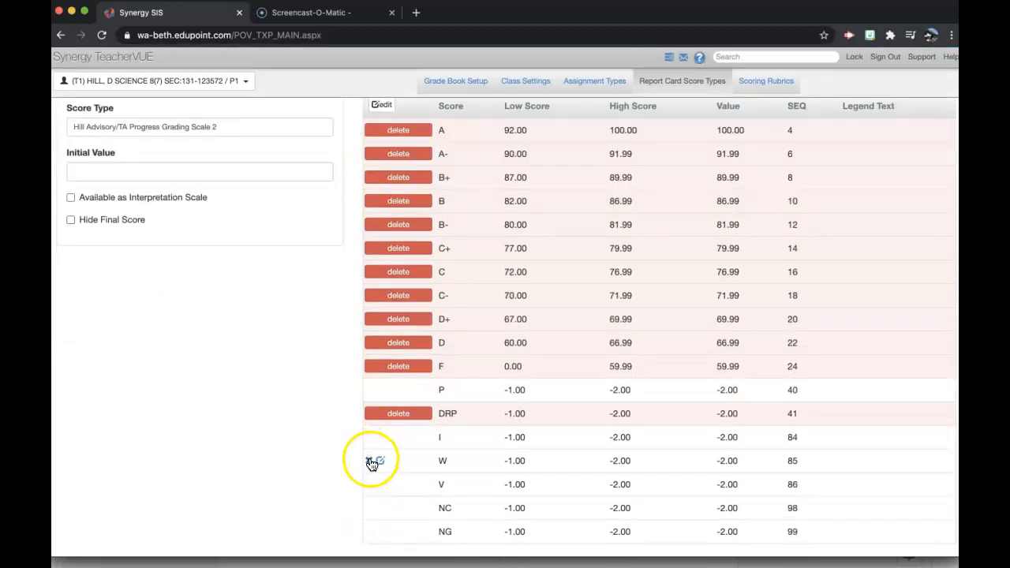
{"action": "left_click", "coordinate": [373, 463]}
{"action": "left_click", "coordinate": [369, 485]}
{"action": "left_click", "coordinate": [369, 510]}
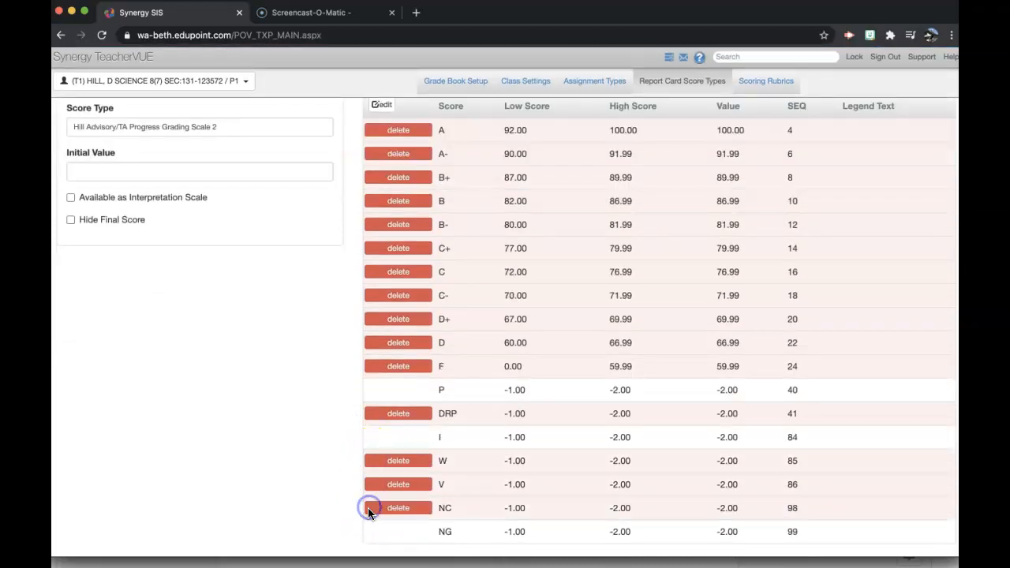
{"action": "left_click", "coordinate": [369, 532]}
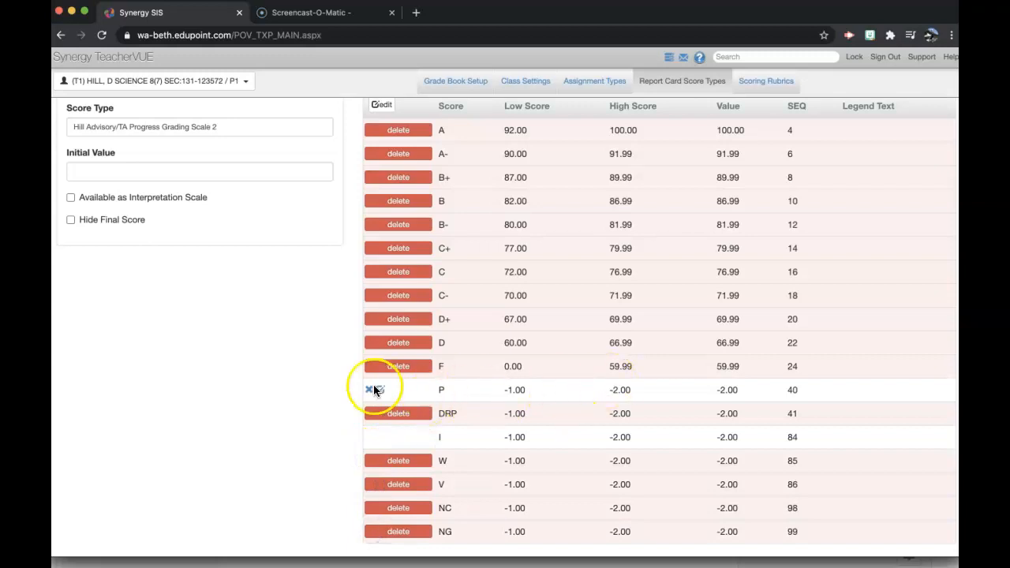
Edit the P row with low score 70, high score 100, value 100 and sequence 1
{"action": "left_click", "coordinate": [381, 390]}
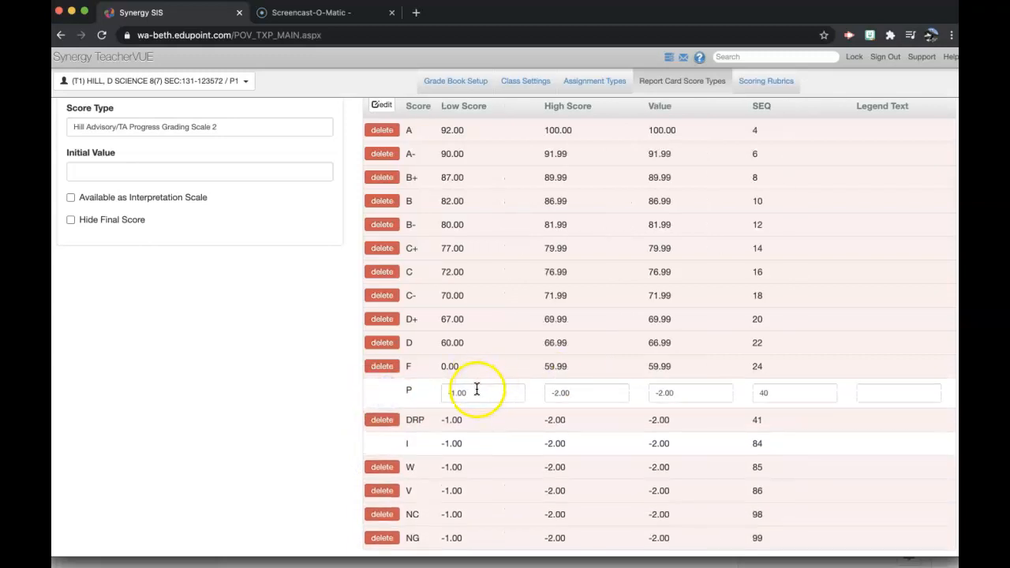
{"action": "left_click", "coordinate": [469, 389]}
{"action": "type", "text": "70"}
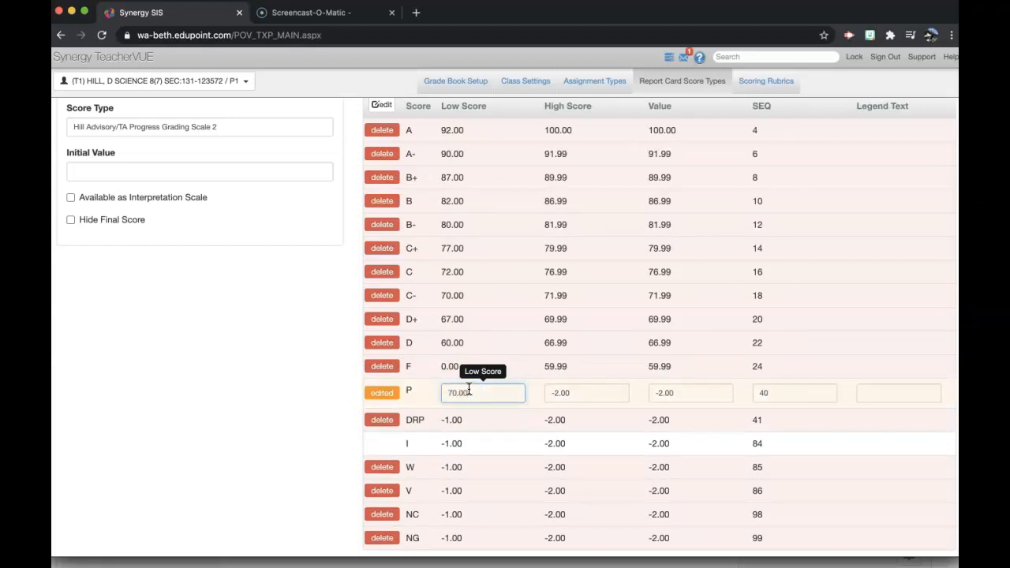
{"action": "key", "text": "Tab"}
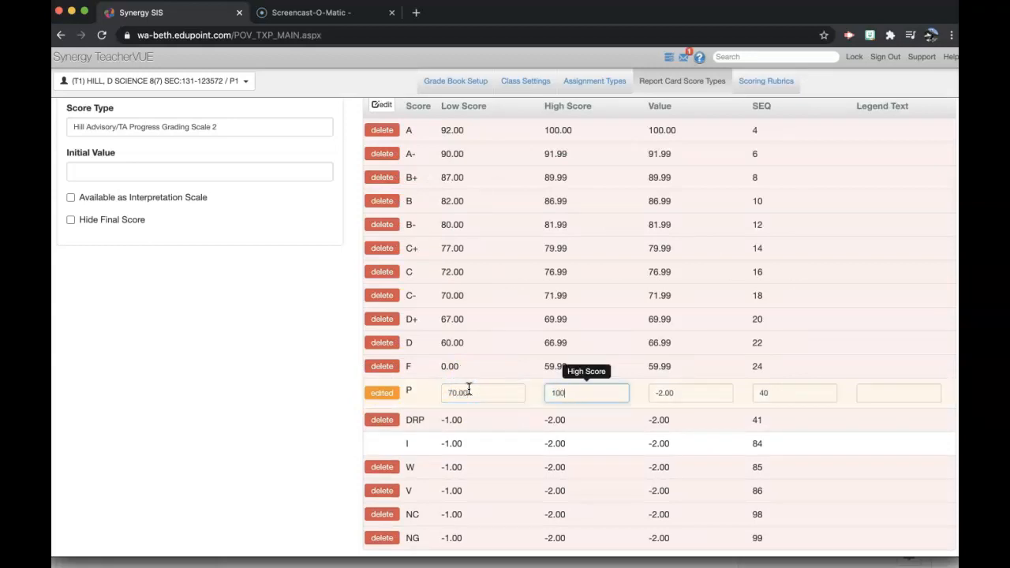
{"action": "left_click", "coordinate": [665, 392]}
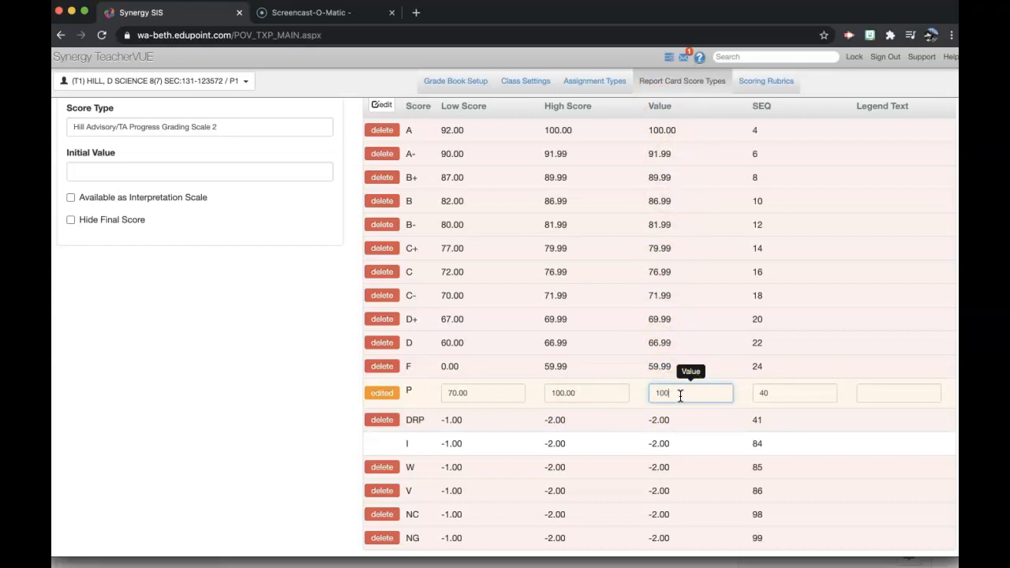
{"action": "left_click", "coordinate": [766, 394]}
{"action": "type", "text": "1"}
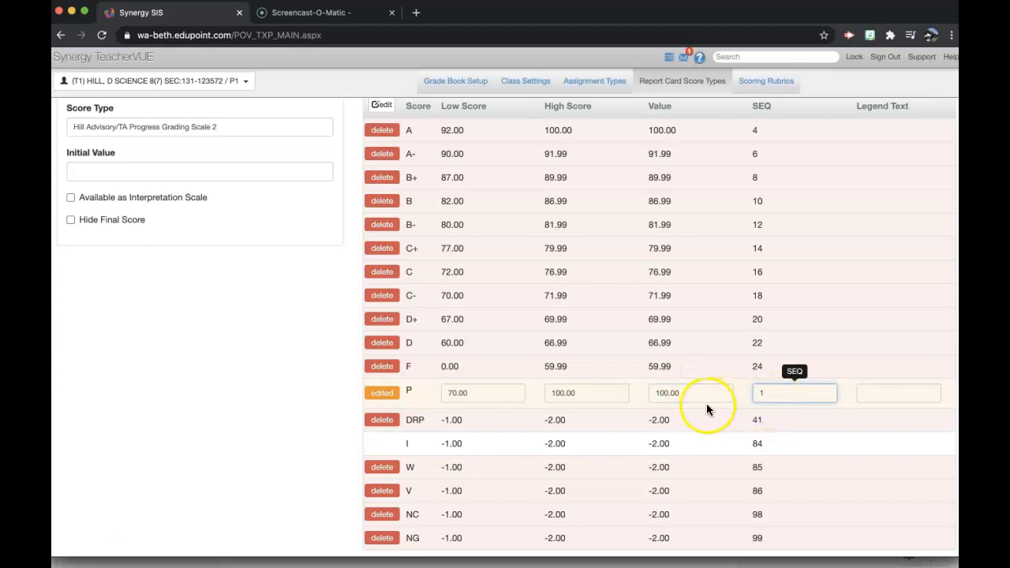
{"action": "mouse_move", "coordinate": [391, 442]}
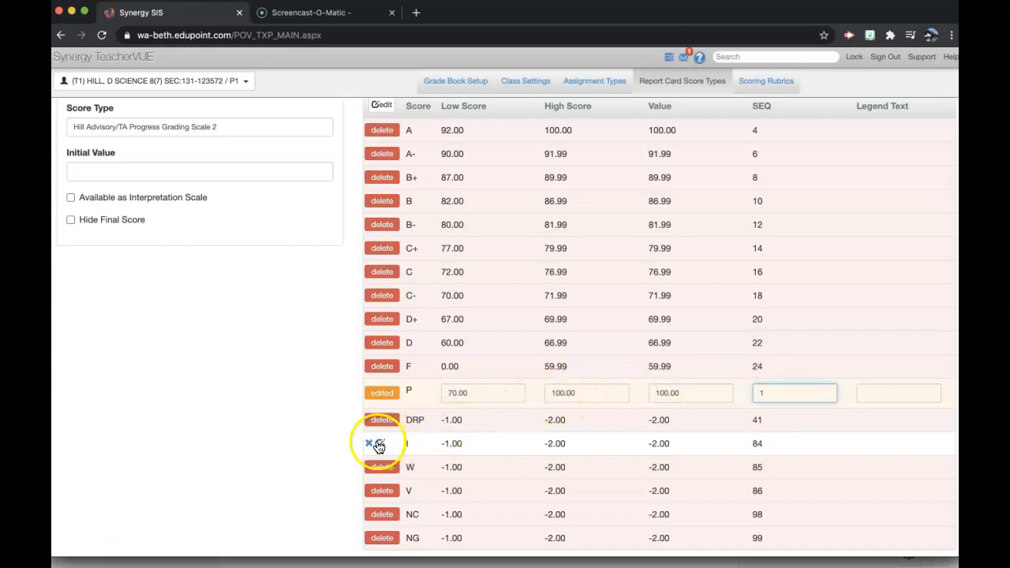
{"action": "left_click", "coordinate": [759, 393]}
{"action": "key", "text": "BackSpace"}
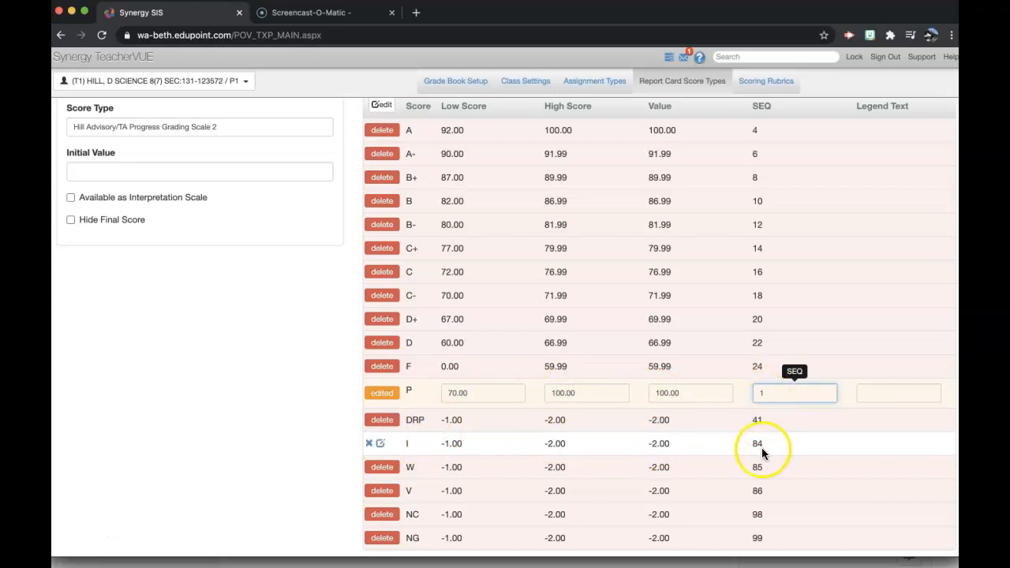
Edit the I row with low score 0, high score 69.99, value 69.99 and sequence 2
{"action": "left_click", "coordinate": [382, 444]}
{"action": "left_click", "coordinate": [462, 446]}
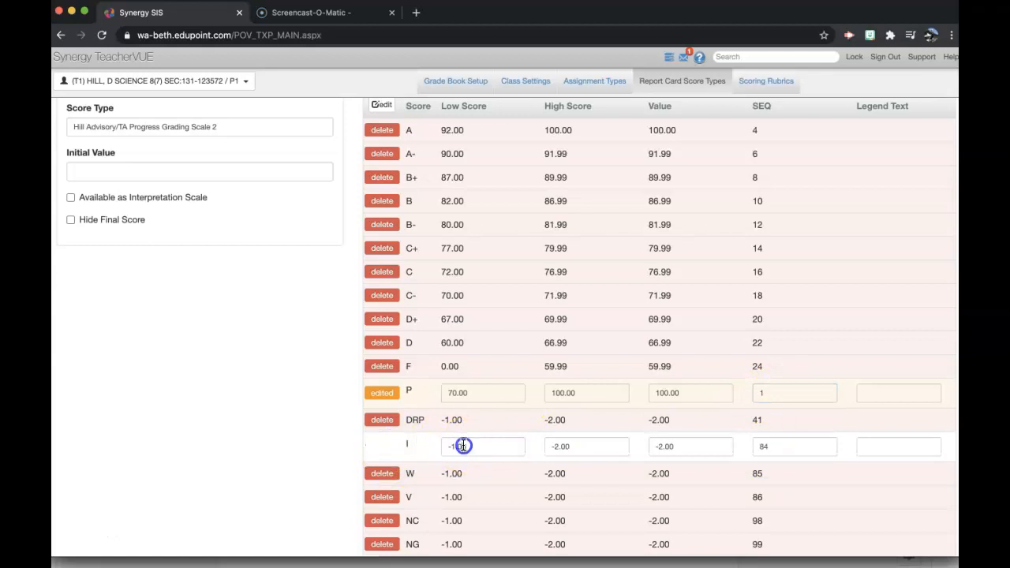
{"action": "type", "text": "0"}
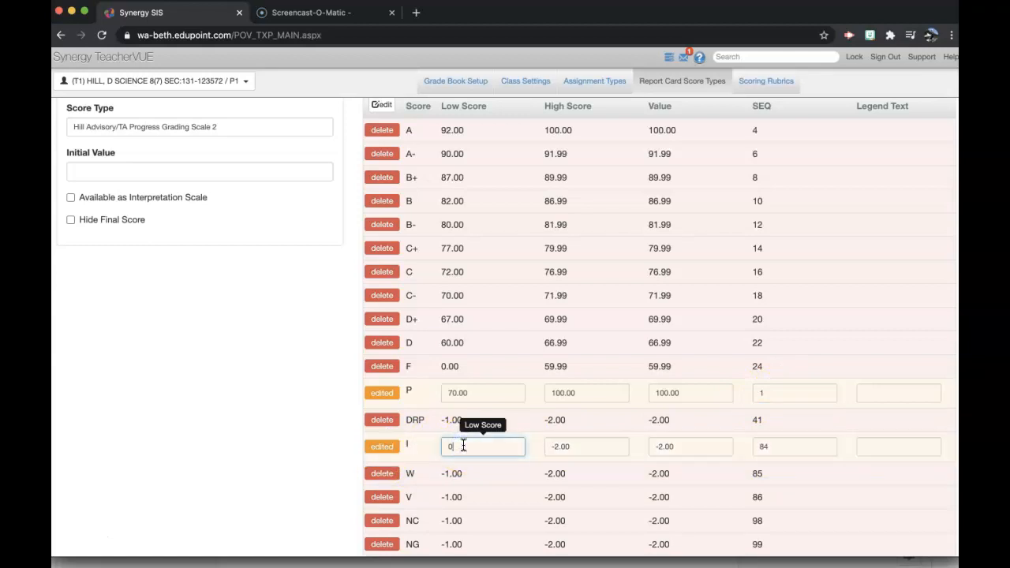
{"action": "left_click", "coordinate": [560, 447]}
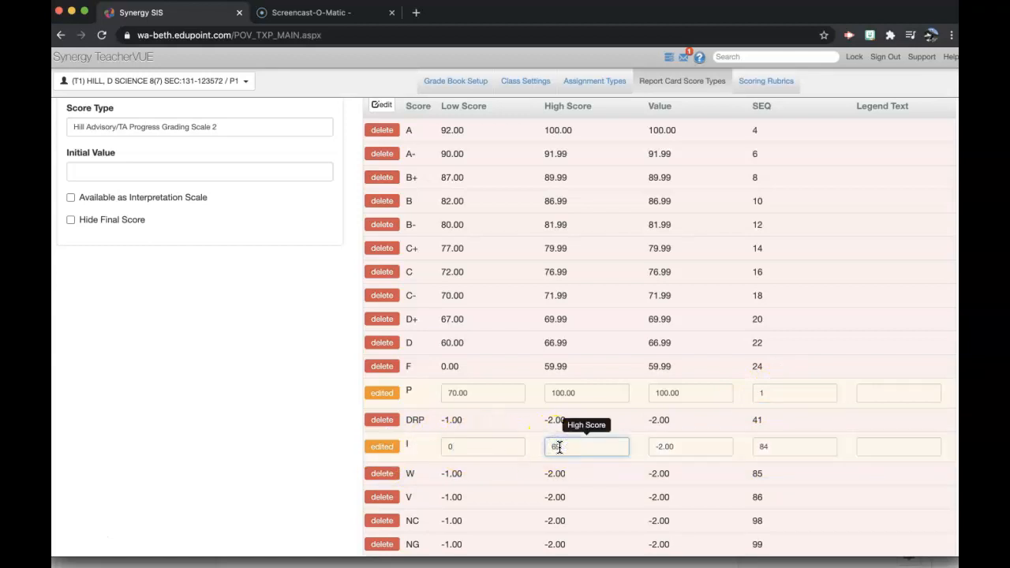
{"action": "left_click", "coordinate": [667, 447]}
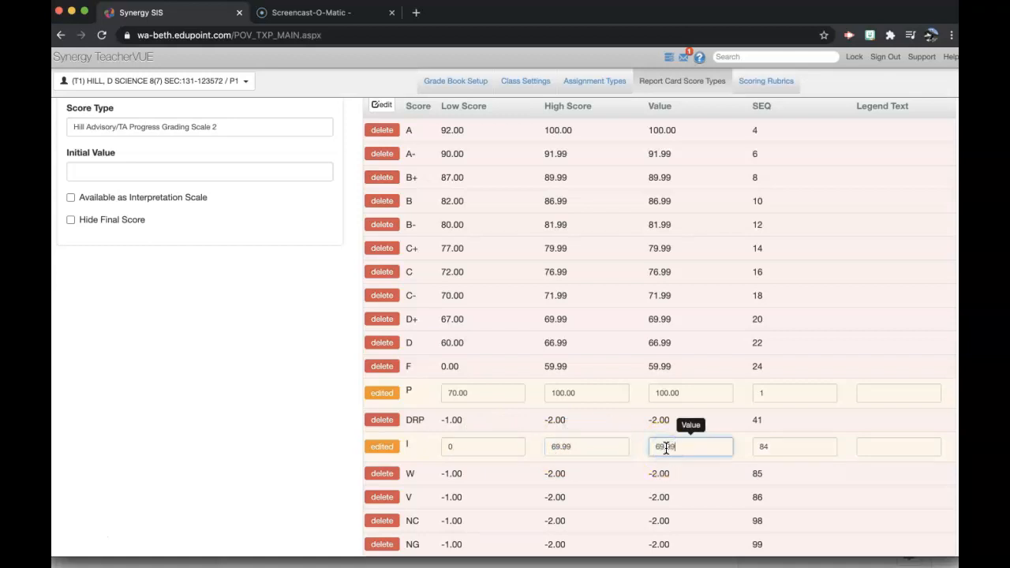
{"action": "left_click", "coordinate": [766, 447]}
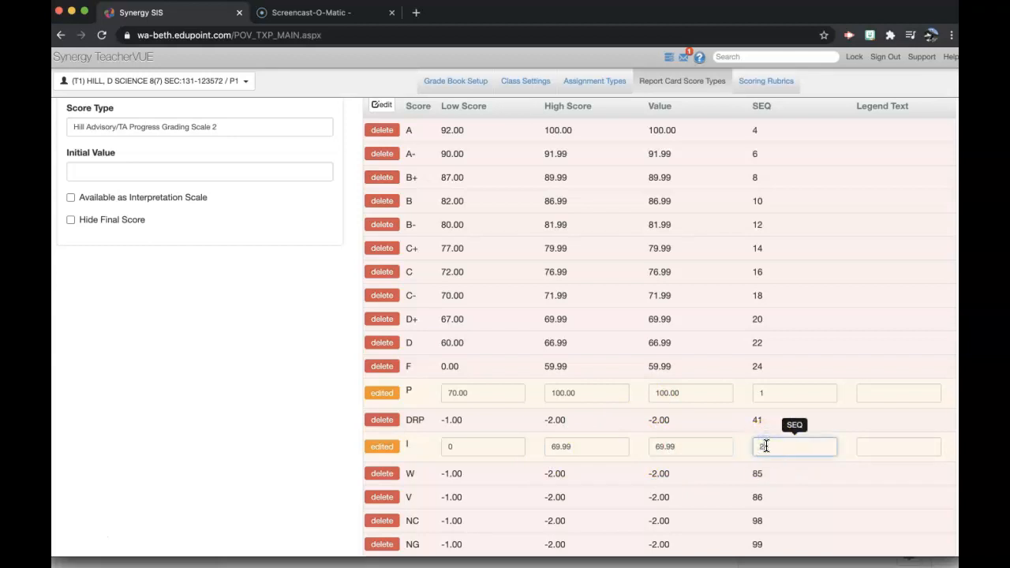
Save the score detail changes and confirm deleting the marked rows
{"action": "scroll", "coordinate": [807, 351], "scroll_direction": "down", "scroll_amount": 1}
{"action": "scroll", "coordinate": [807, 351], "scroll_direction": "up", "scroll_amount": 2}
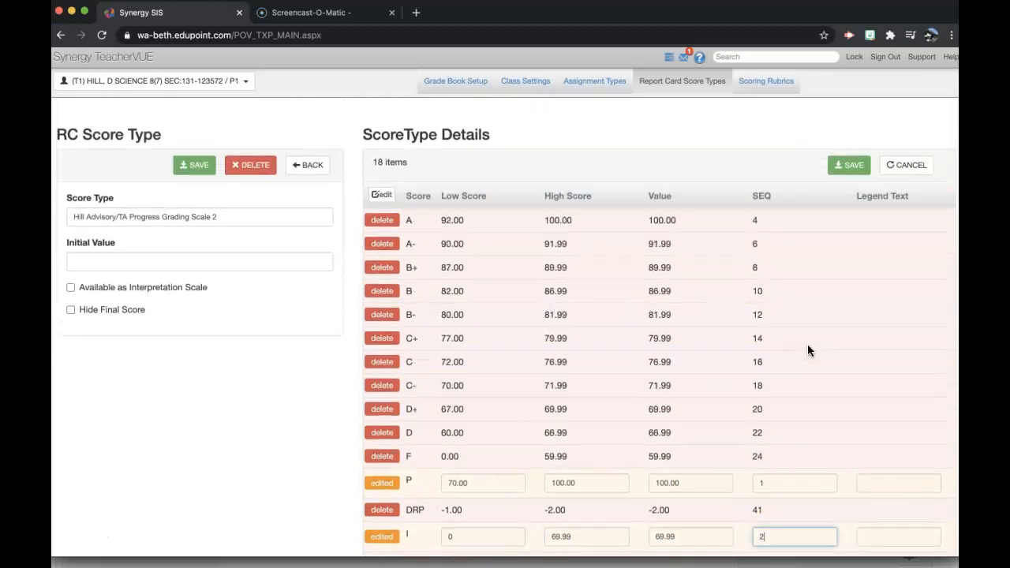
{"action": "scroll", "coordinate": [808, 351], "scroll_direction": "down", "scroll_amount": 2}
{"action": "scroll", "coordinate": [807, 351], "scroll_direction": "down", "scroll_amount": 1}
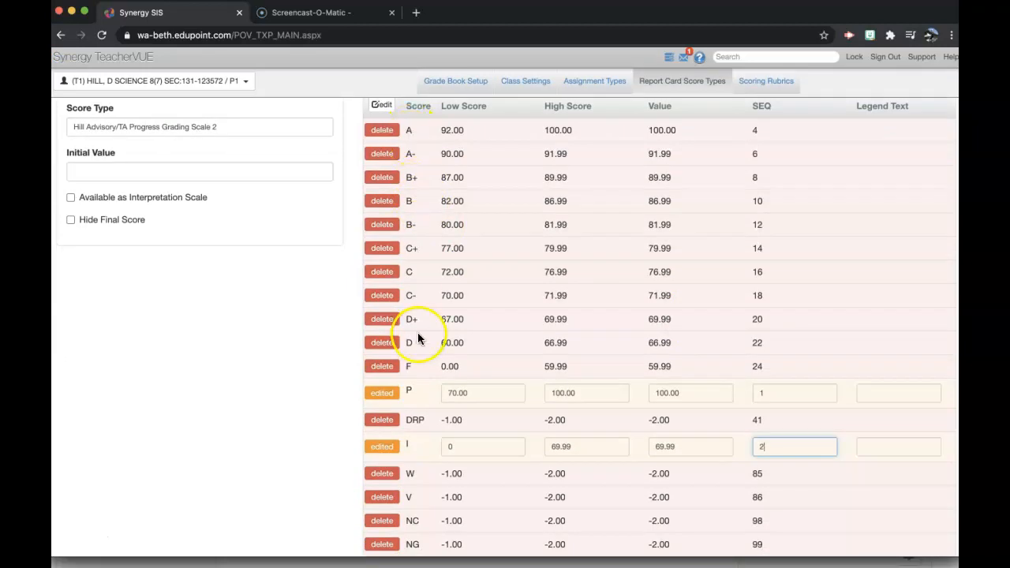
{"action": "scroll", "coordinate": [758, 313], "scroll_direction": "up", "scroll_amount": 3}
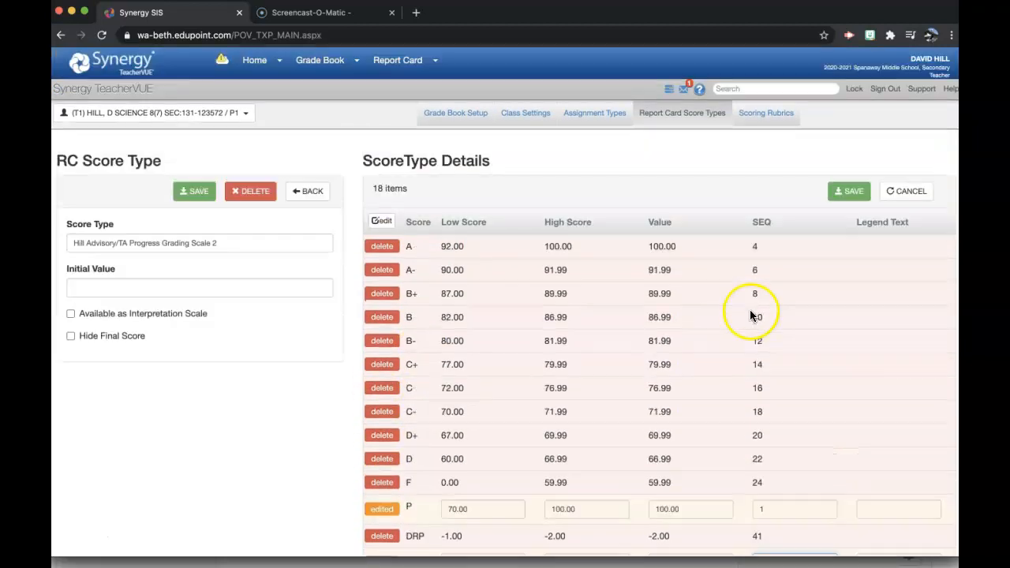
{"action": "left_click", "coordinate": [850, 194]}
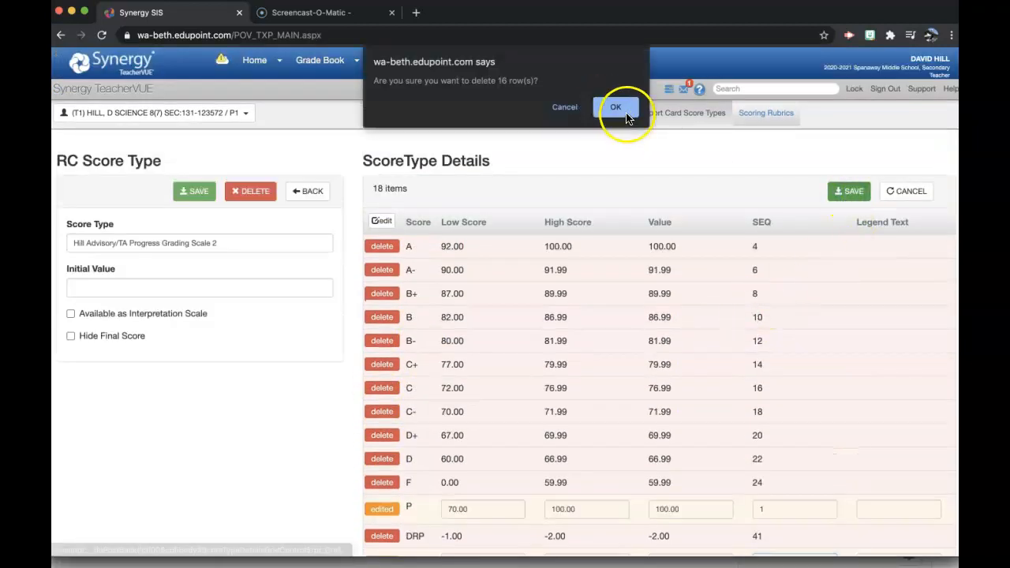
{"action": "left_click", "coordinate": [615, 101]}
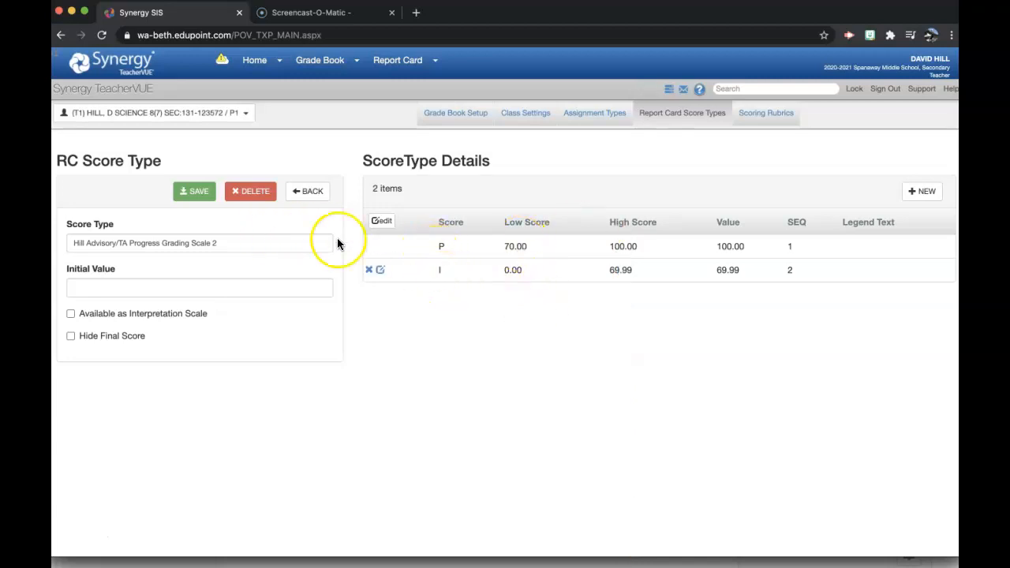
Save the Advisory/TA Progress Grading Scale 2 score type and return to the start of the report card score types list
{"action": "left_click", "coordinate": [198, 195]}
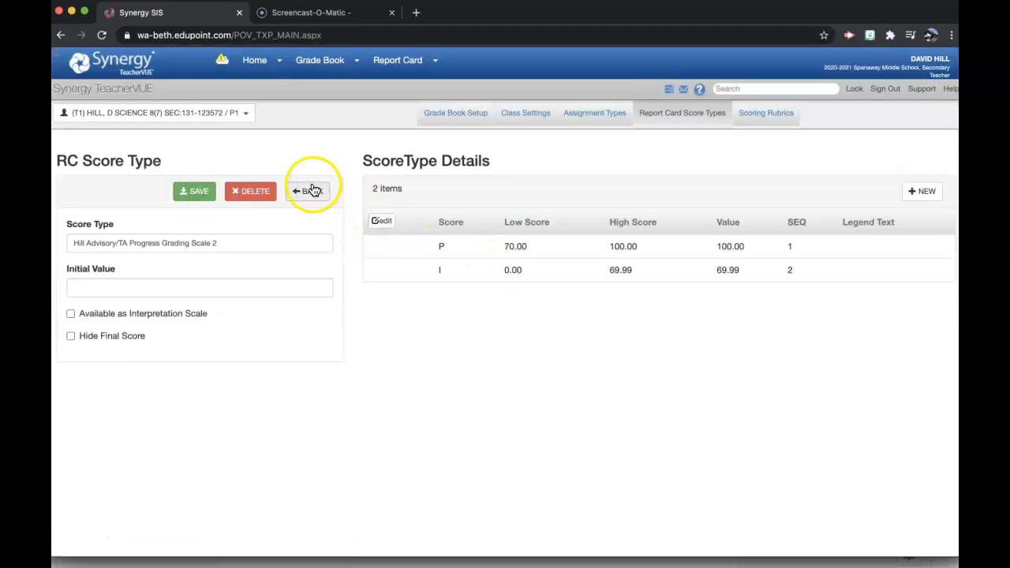
{"action": "left_click", "coordinate": [309, 192]}
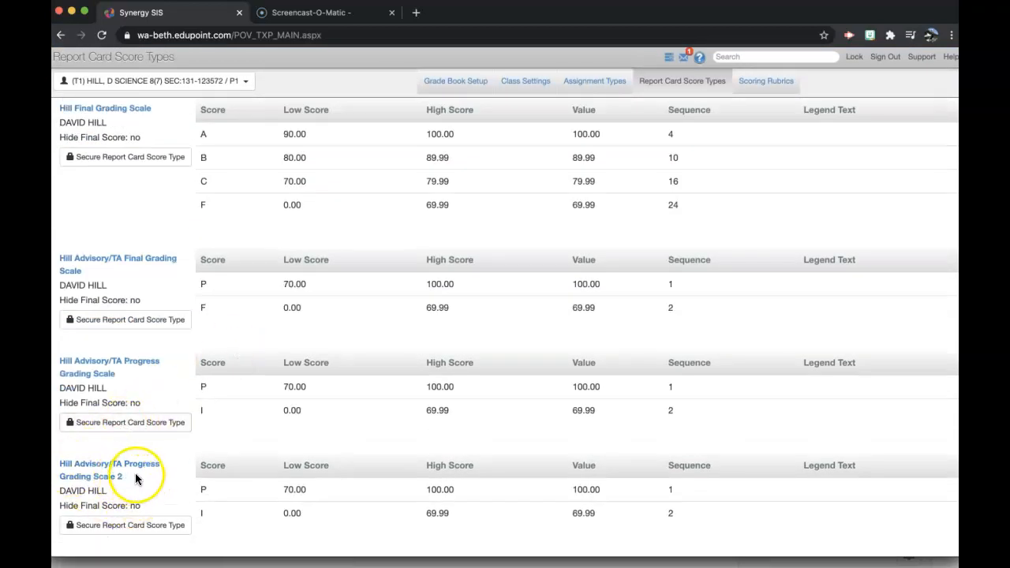
{"action": "scroll", "coordinate": [198, 437], "scroll_direction": "up", "scroll_amount": 10}
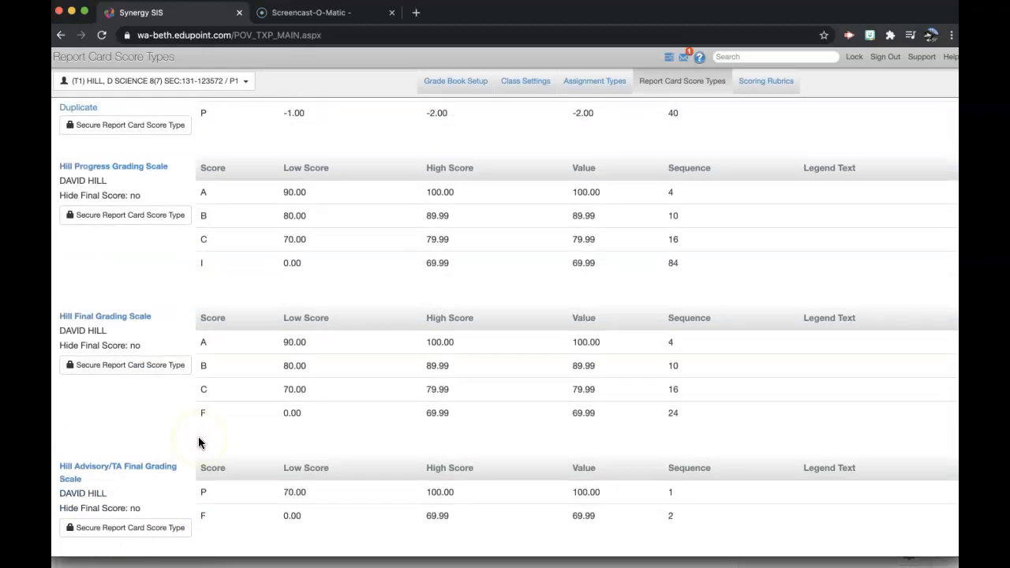
{"action": "scroll", "coordinate": [198, 442], "scroll_direction": "up", "scroll_amount": 15}
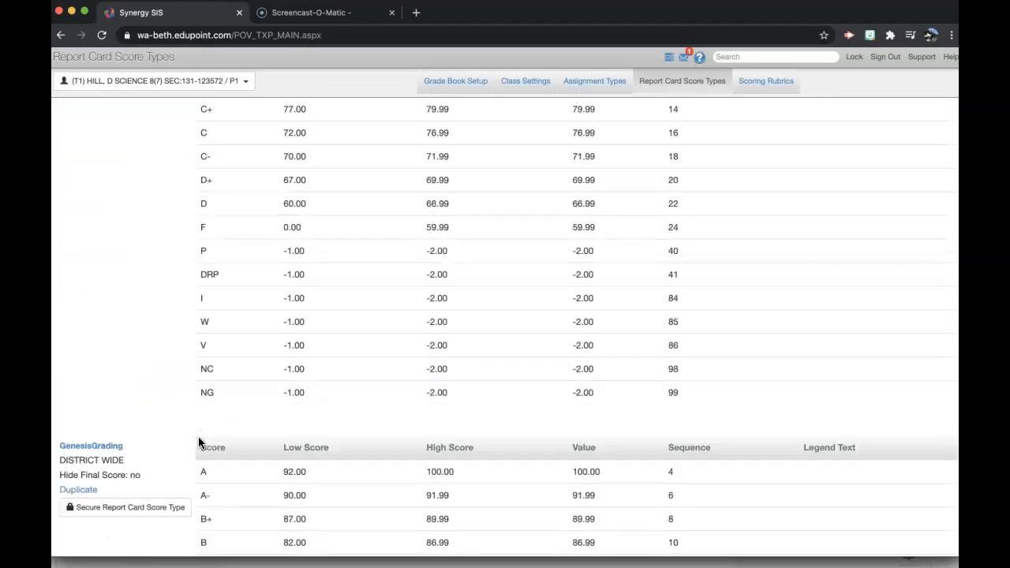
{"action": "scroll", "coordinate": [198, 442], "scroll_direction": "up", "scroll_amount": 2}
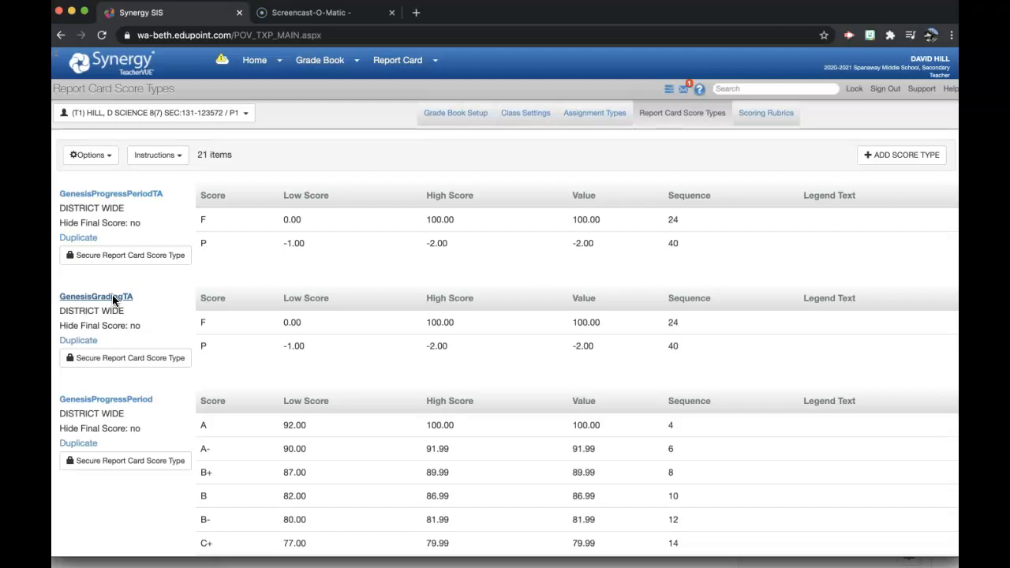
Duplicate the district-wide GenesisGradingTA score type and open the copy for editing
{"action": "left_click", "coordinate": [85, 345]}
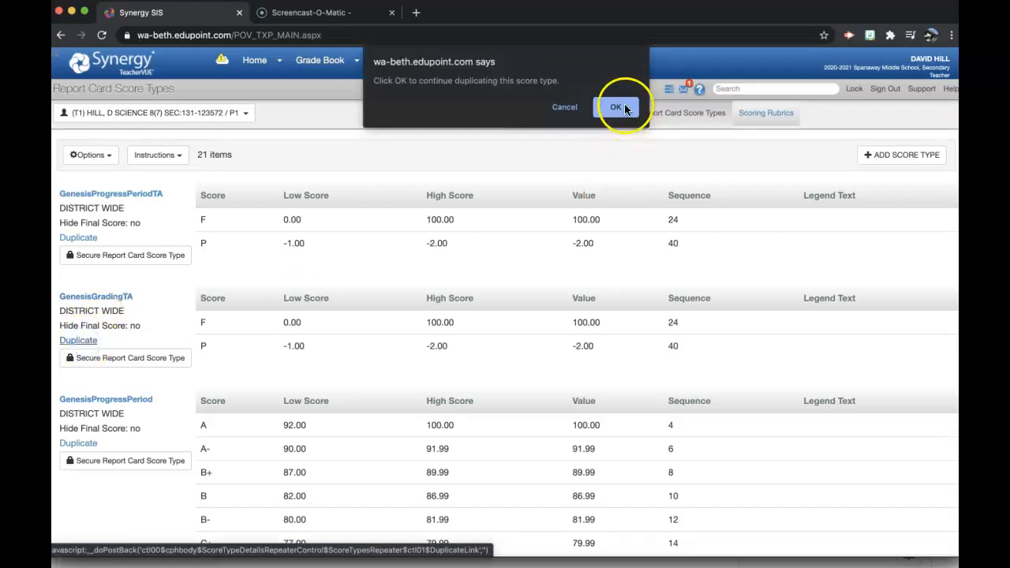
{"action": "left_click", "coordinate": [616, 107]}
{"action": "scroll", "coordinate": [547, 377], "scroll_direction": "down", "scroll_amount": 15}
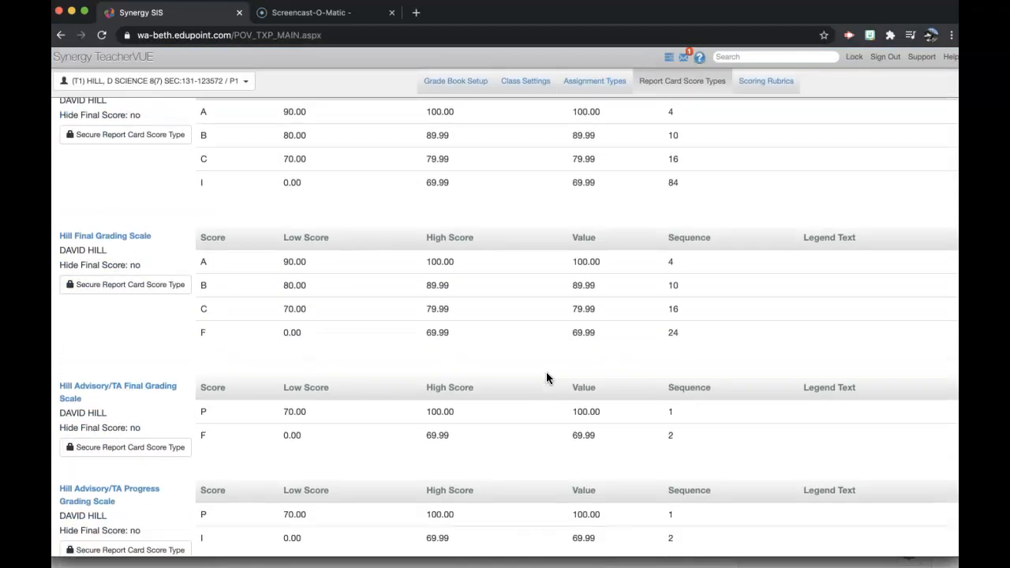
{"action": "scroll", "coordinate": [546, 378], "scroll_direction": "down", "scroll_amount": 5}
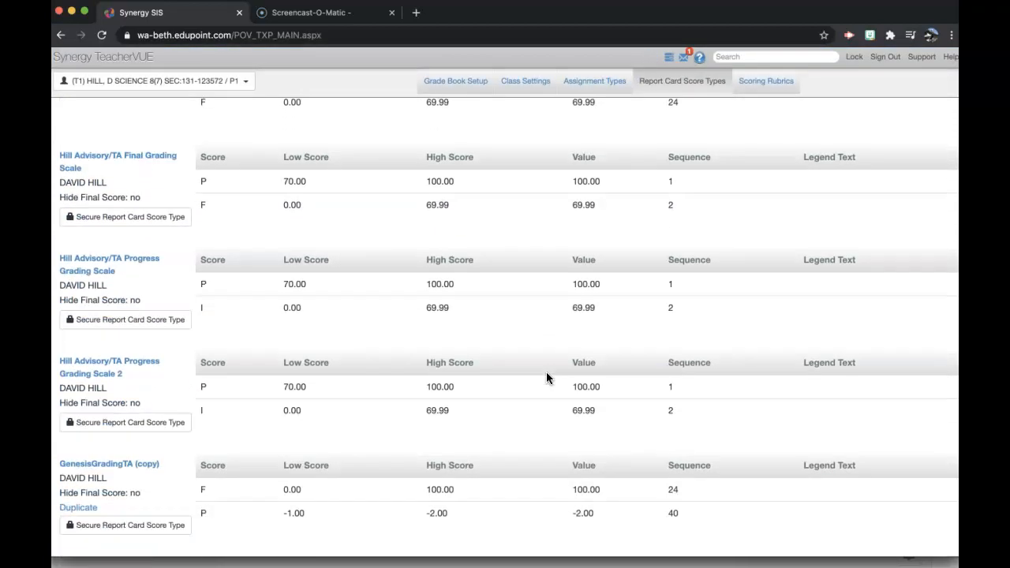
{"action": "left_click", "coordinate": [111, 464]}
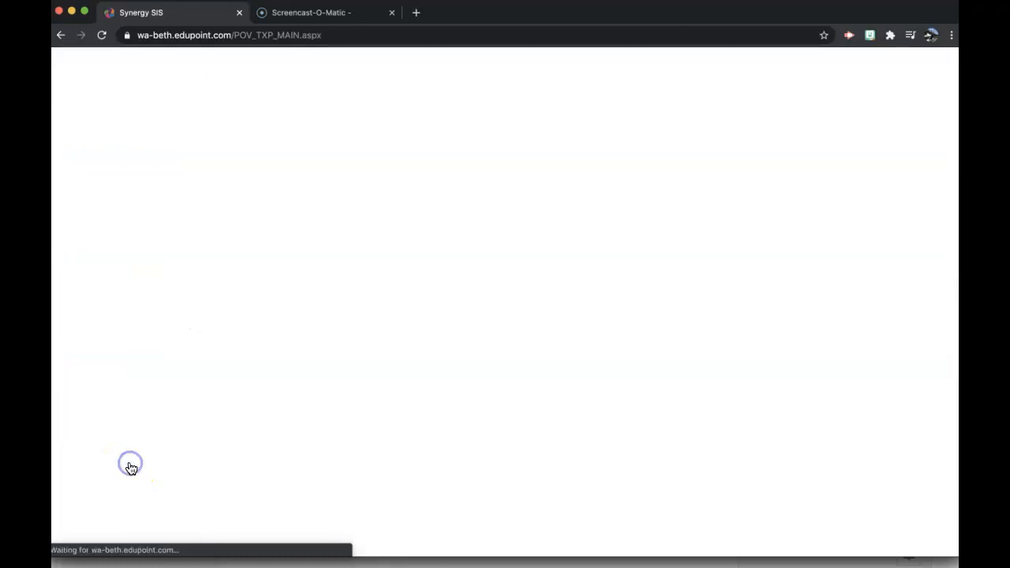
Rename the copied score type to the teacher's surname followed by "Advisory/TA Final Grading Scale 2"
{"action": "left_click", "coordinate": [194, 248]}
{"action": "key", "text": "ctrl+a"}
{"action": "type", "text": "H"}
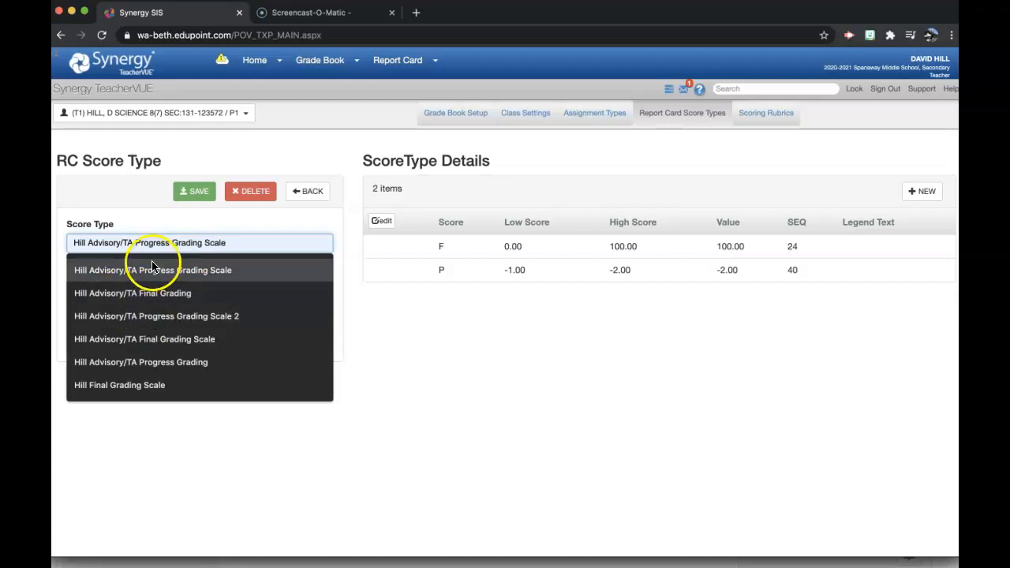
{"action": "left_click", "coordinate": [152, 338]}
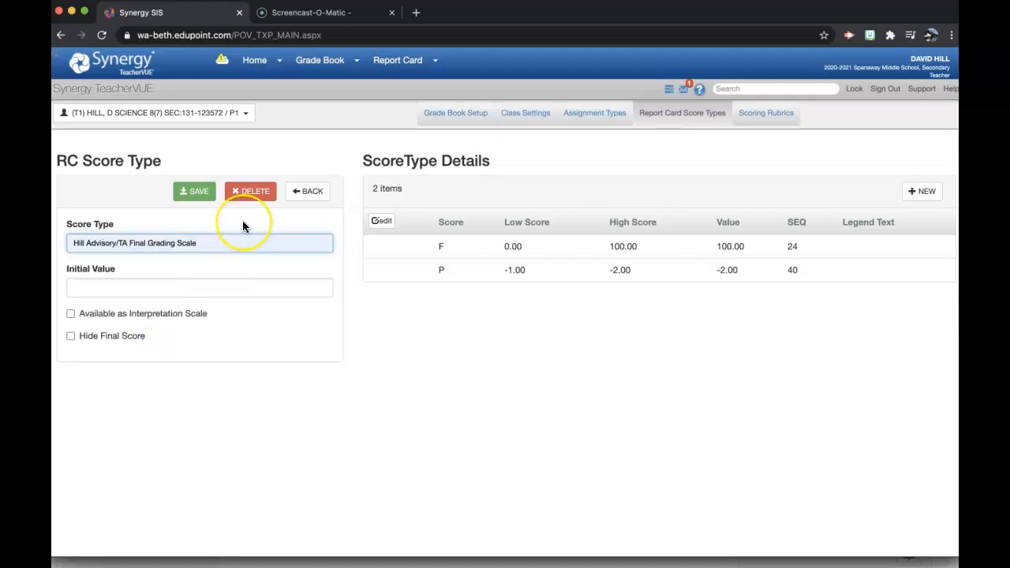
{"action": "type", "text": "2"}
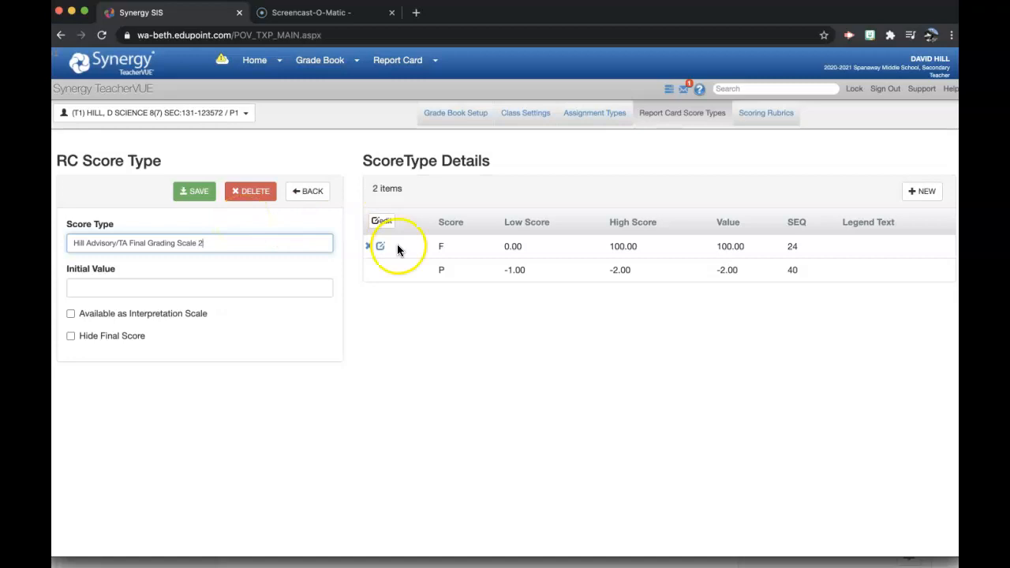
{"action": "left_click", "coordinate": [338, 305]}
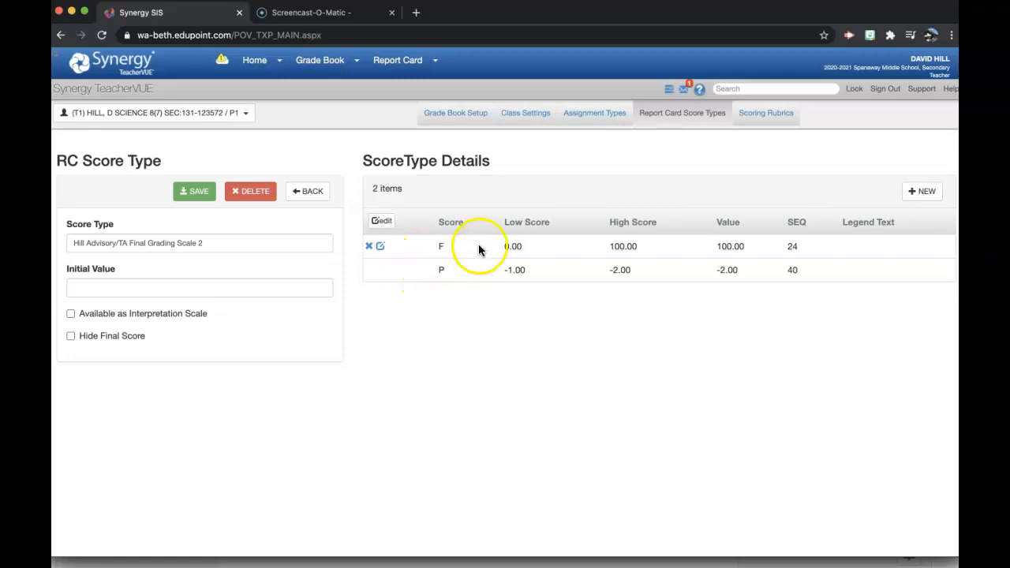
Edit the F row with high score 69.99, value 69.99 and sequence 2
{"action": "left_click", "coordinate": [380, 248]}
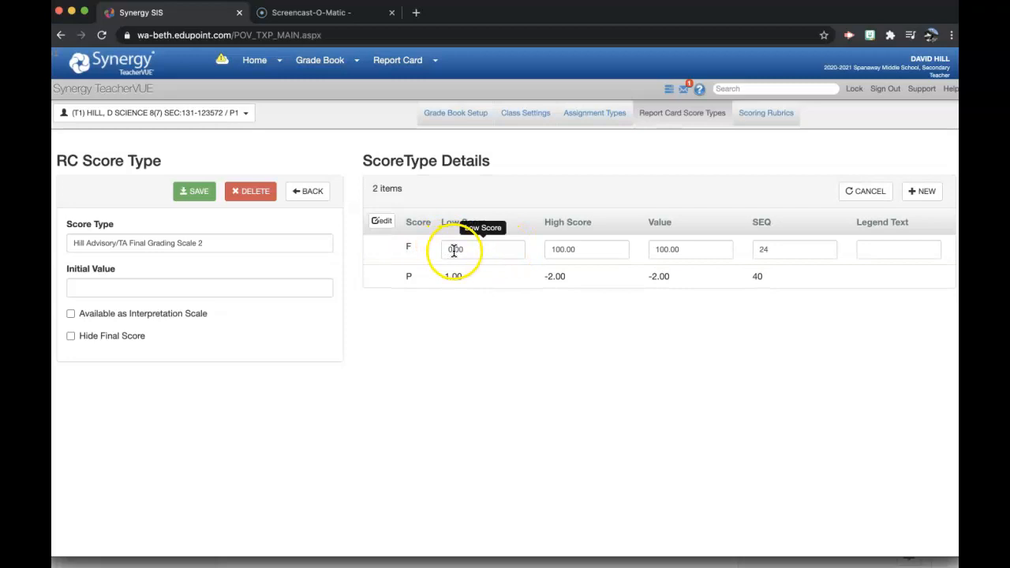
{"action": "left_click", "coordinate": [566, 249]}
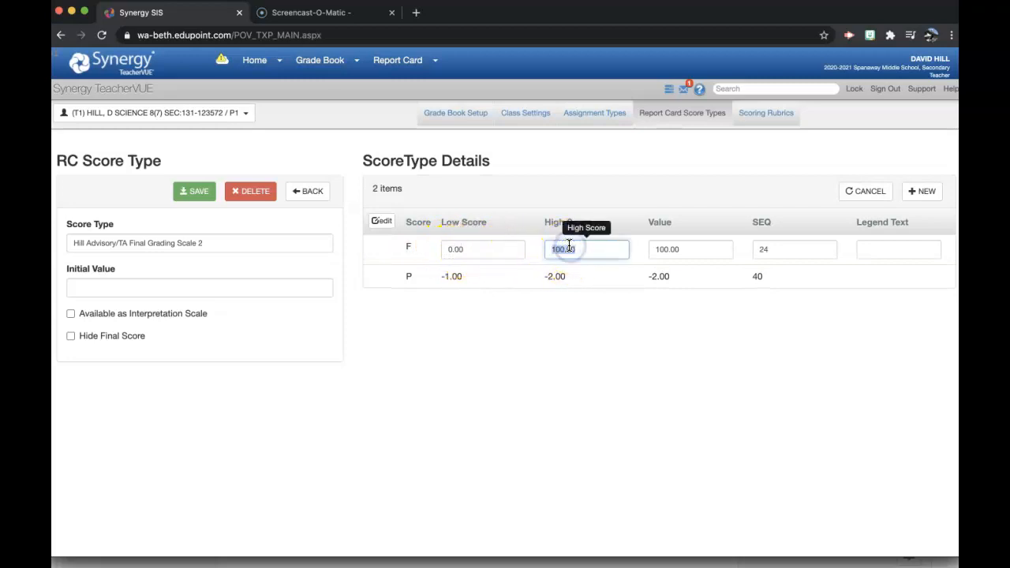
{"action": "type", "text": "69"}
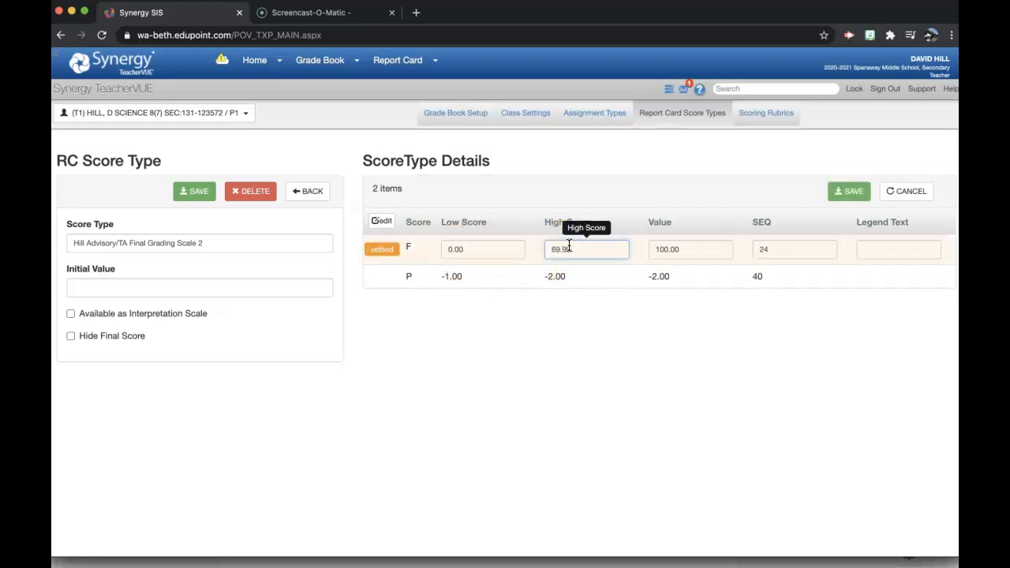
{"action": "type", "text": ".99"}
{"action": "key", "text": "Tab"}
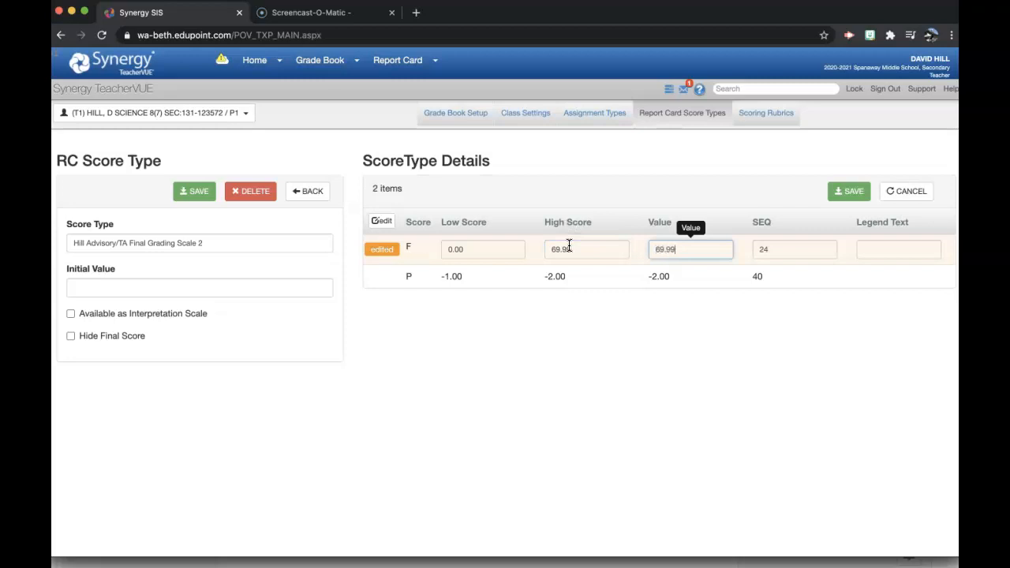
{"action": "left_click", "coordinate": [767, 253]}
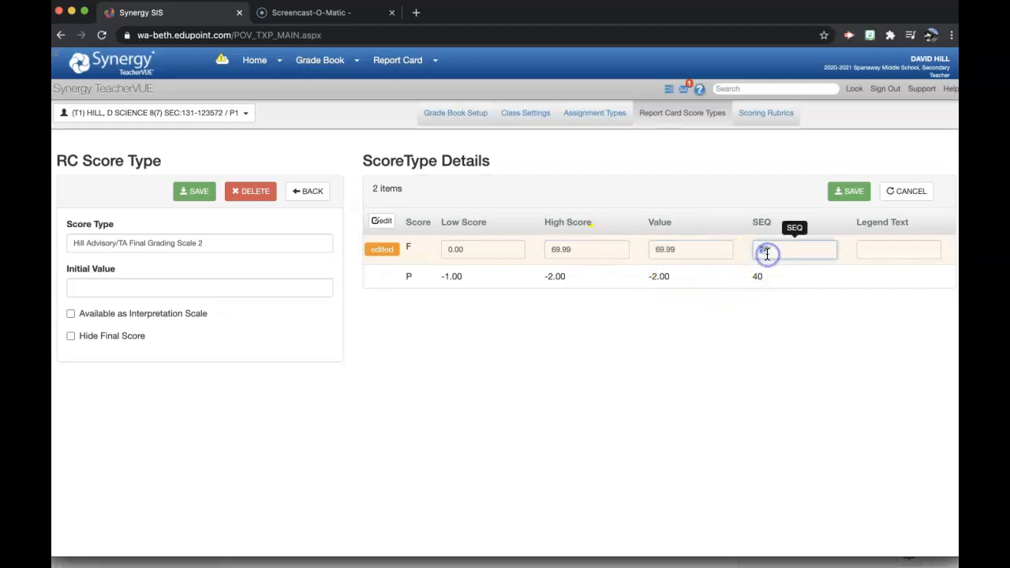
{"action": "type", "text": "2"}
Edit the P row with low score 70, high score 100, value 100 and sequence 1
{"action": "mouse_move", "coordinate": [519, 278]}
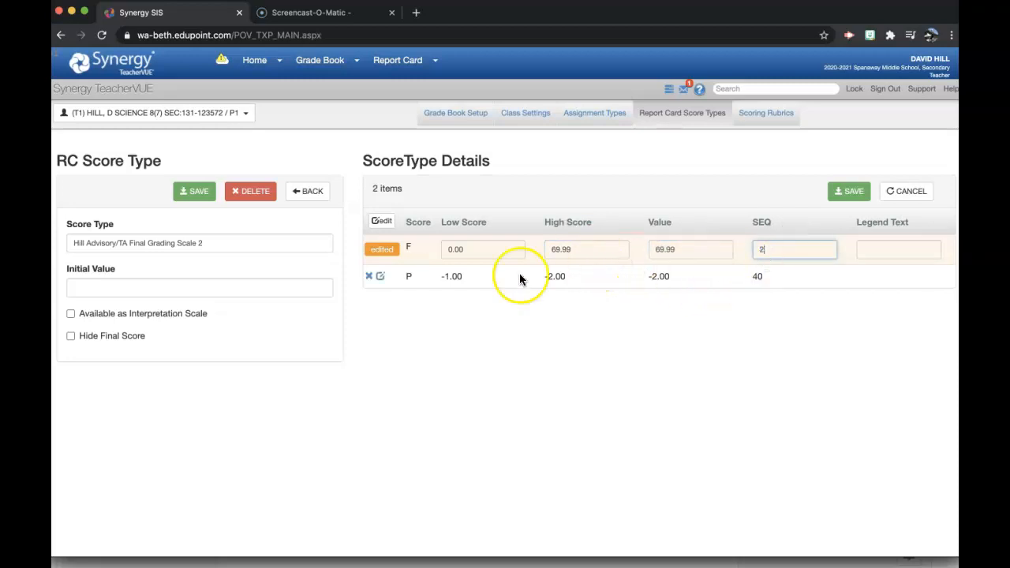
{"action": "left_click", "coordinate": [382, 278]}
{"action": "left_click", "coordinate": [462, 285]}
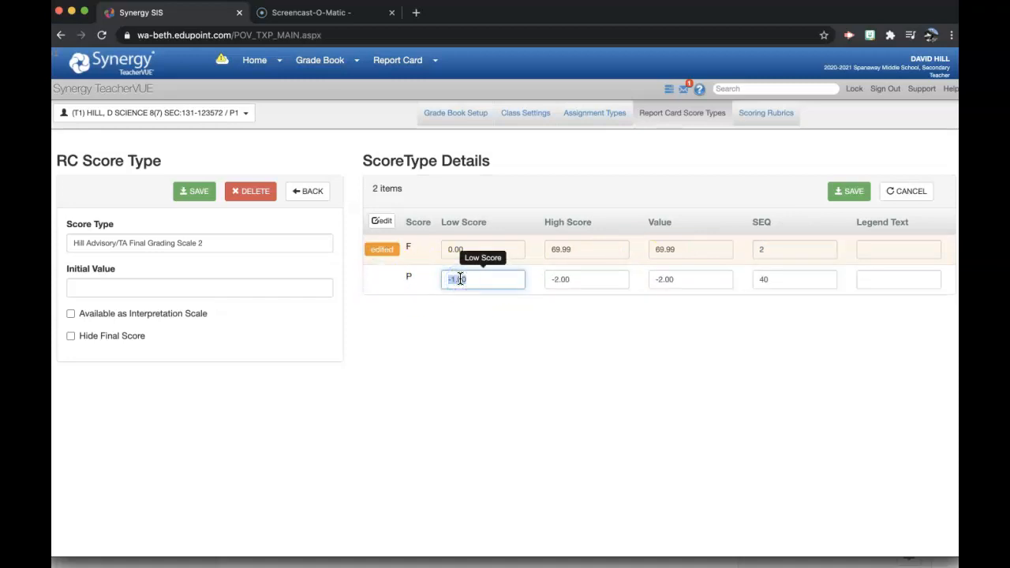
{"action": "type", "text": "6"}
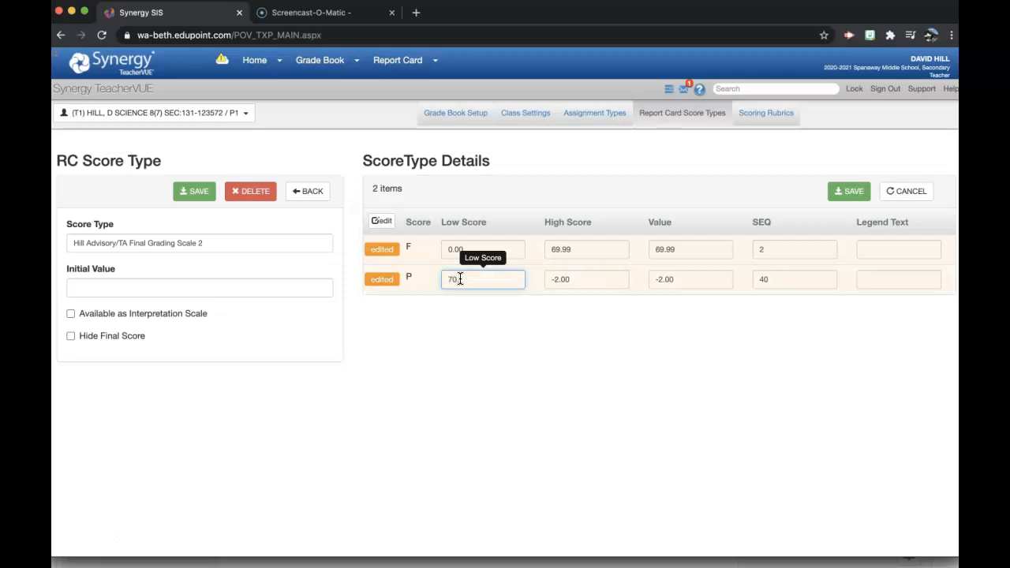
{"action": "key", "text": "Tab"}
{"action": "type", "text": "100"}
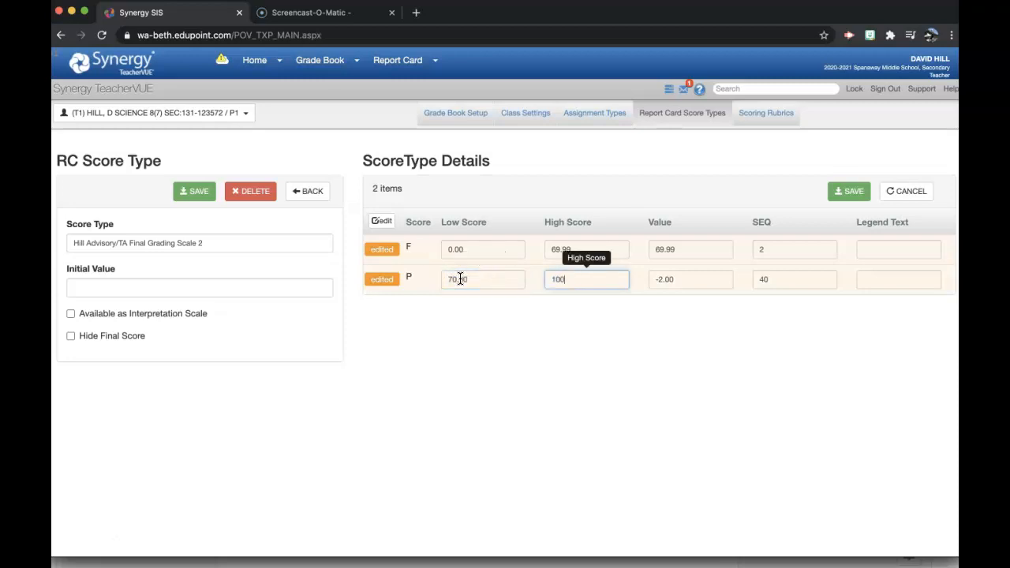
{"action": "key", "text": "Tab"}
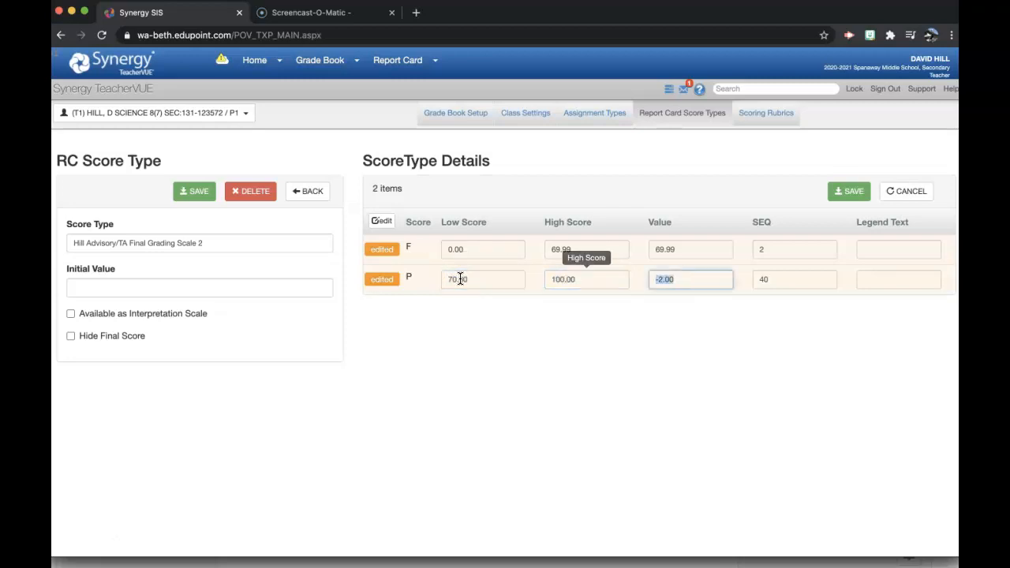
{"action": "type", "text": "100"}
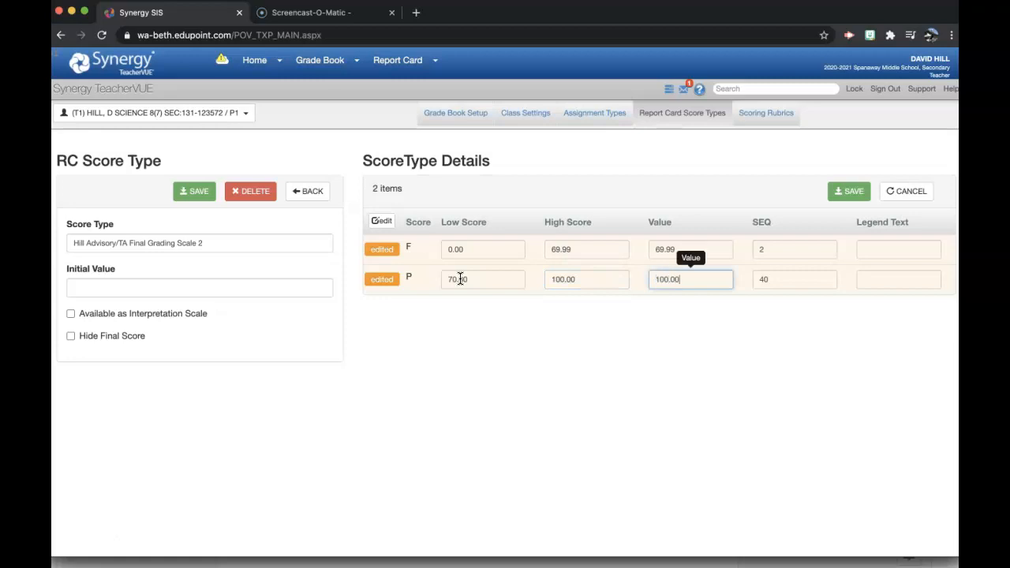
{"action": "key", "text": "Tab"}
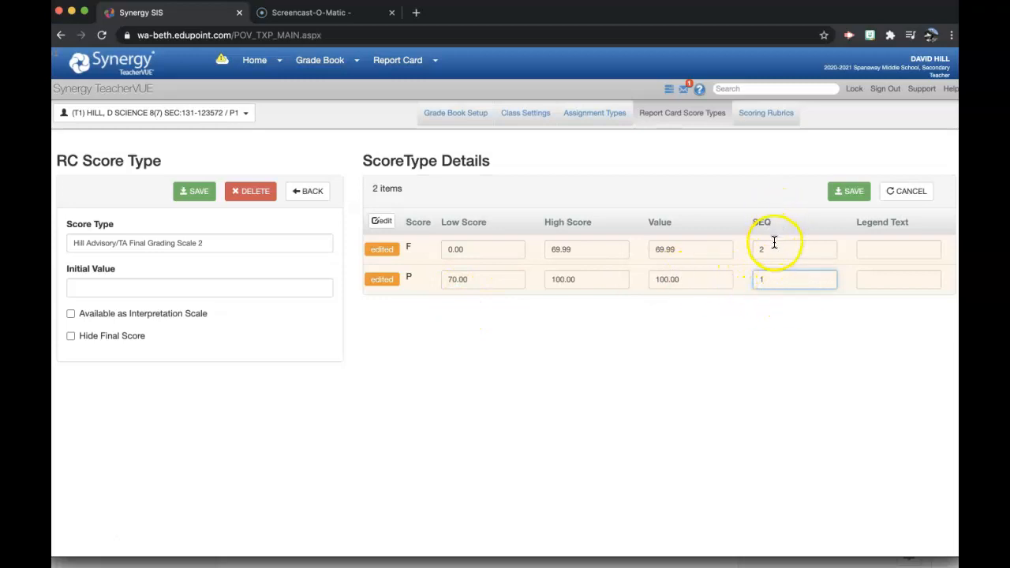
Save the score details and the Advisory/TA Final Grading Scale 2 score type, and return to the score types list
{"action": "left_click", "coordinate": [844, 194]}
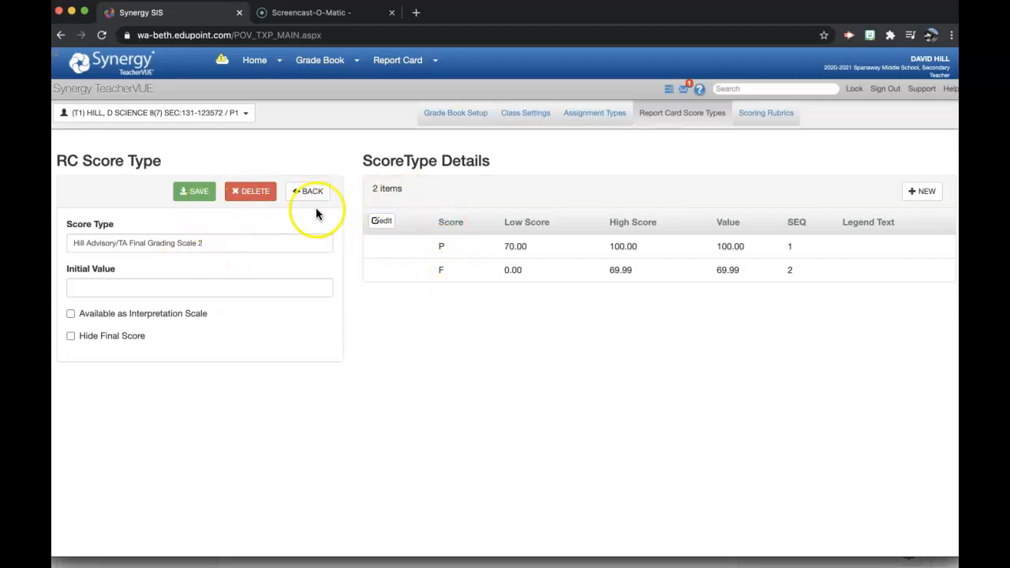
{"action": "left_click", "coordinate": [197, 189]}
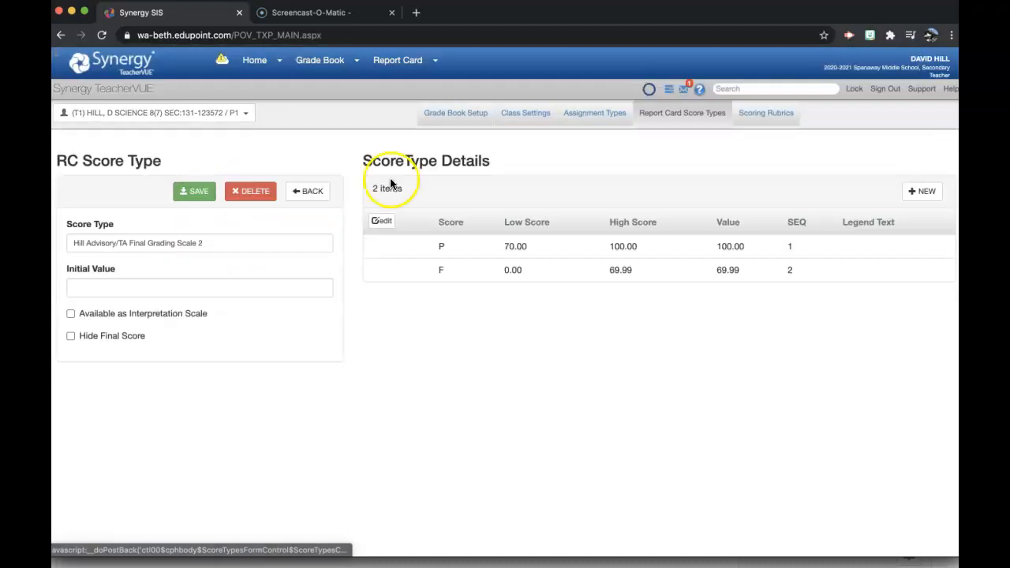
{"action": "left_click", "coordinate": [312, 199]}
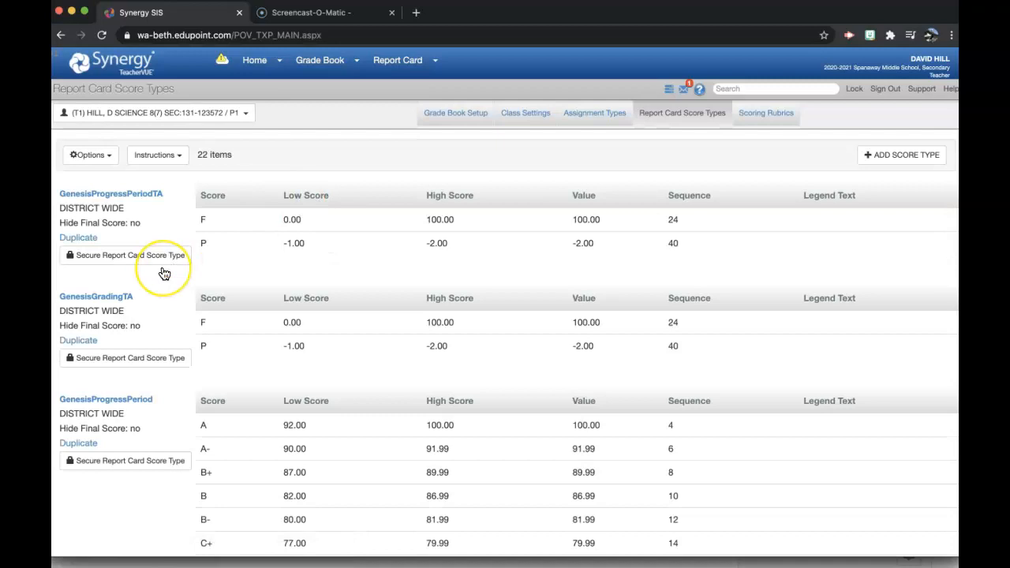
Duplicate the district-wide GenesisProgressPeriod score type and confirm the duplication
{"action": "scroll", "coordinate": [163, 273], "scroll_direction": "down", "scroll_amount": 15}
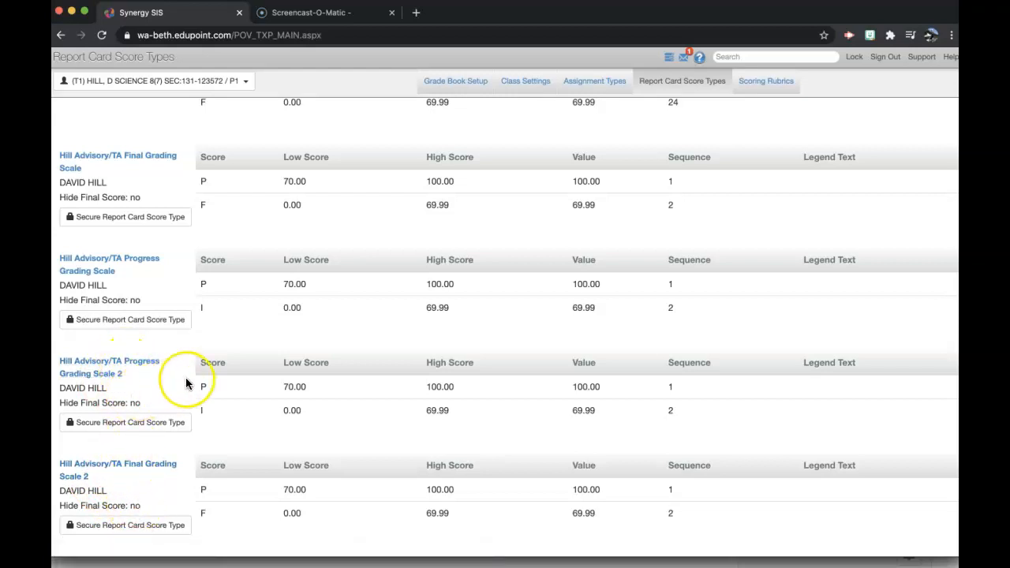
{"action": "scroll", "coordinate": [185, 379], "scroll_direction": "up", "scroll_amount": 5}
{"action": "scroll", "coordinate": [185, 379], "scroll_direction": "up", "scroll_amount": 3}
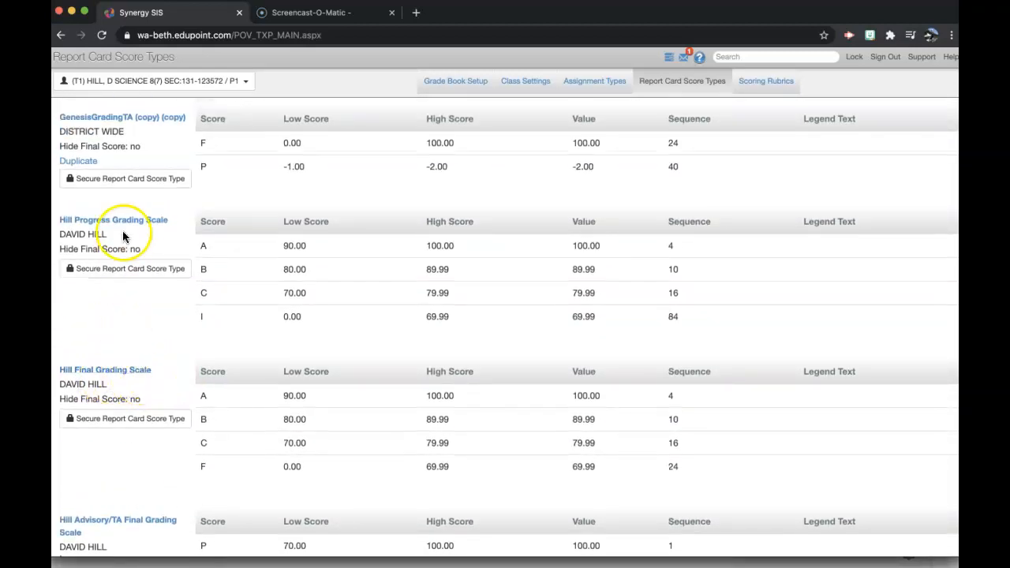
{"action": "scroll", "coordinate": [158, 237], "scroll_direction": "up", "scroll_amount": 6}
{"action": "scroll", "coordinate": [159, 241], "scroll_direction": "up", "scroll_amount": 10}
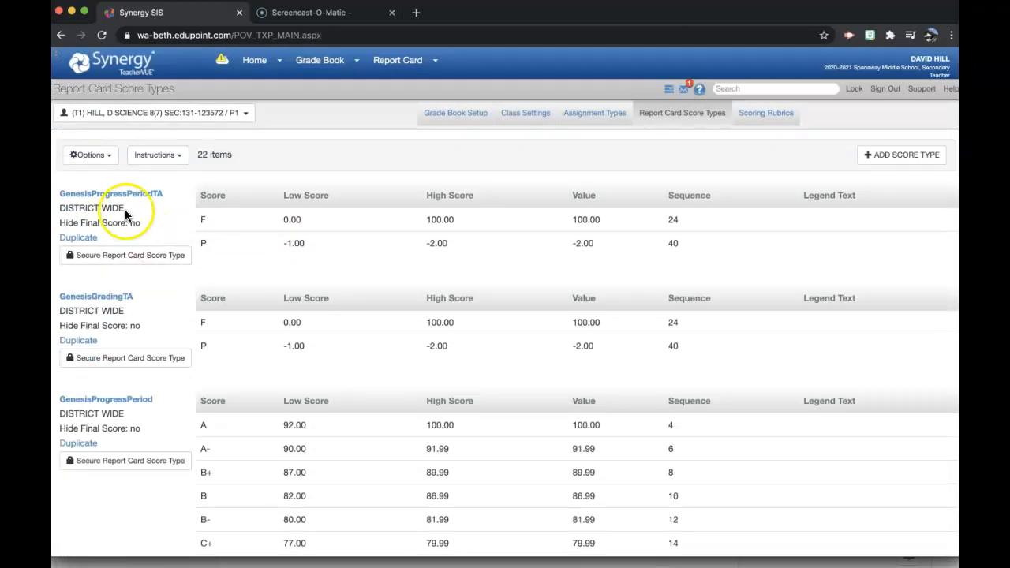
{"action": "scroll", "coordinate": [137, 303], "scroll_direction": "down", "scroll_amount": 3}
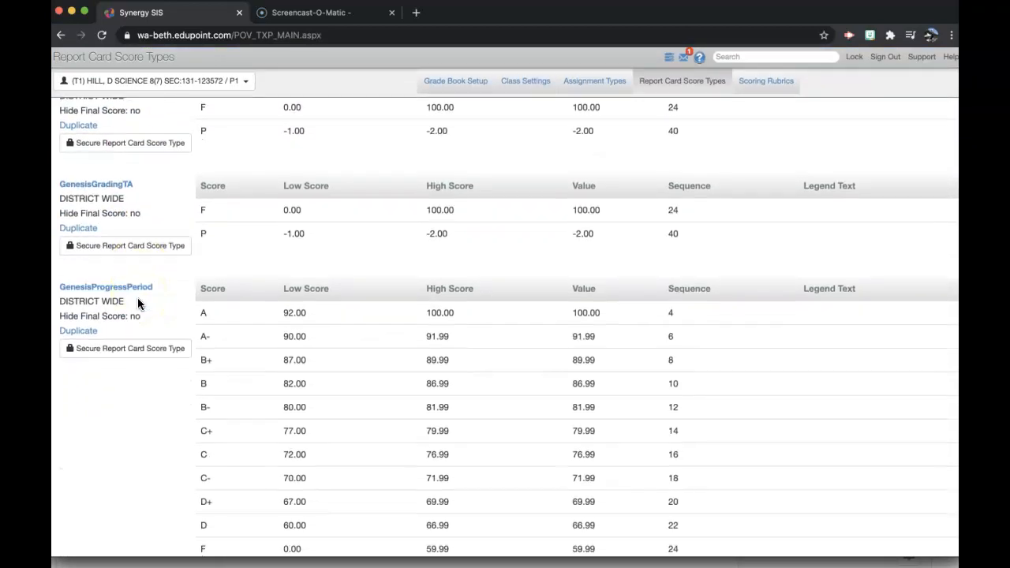
{"action": "scroll", "coordinate": [138, 248], "scroll_direction": "down", "scroll_amount": 3}
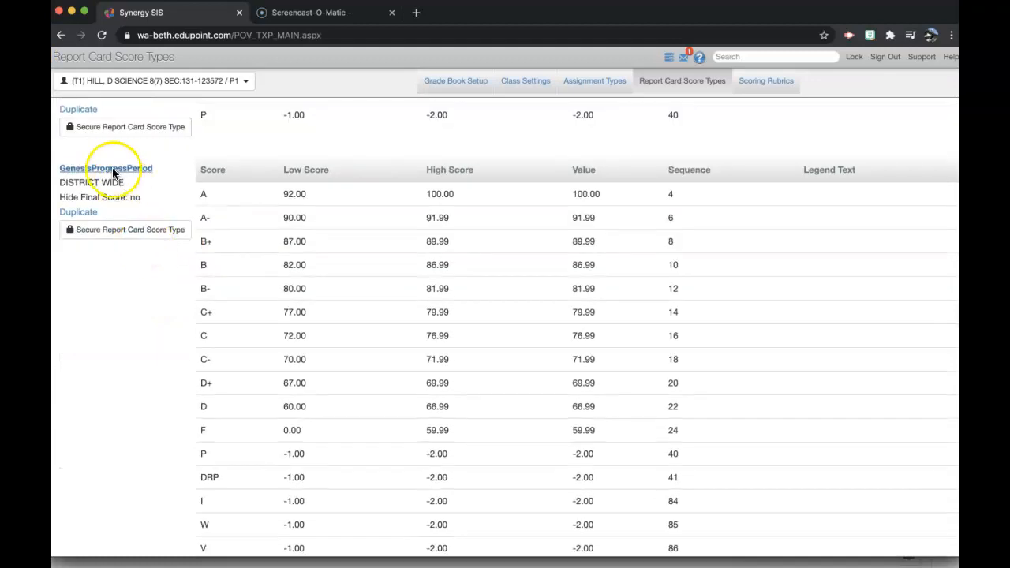
{"action": "left_click", "coordinate": [79, 212]}
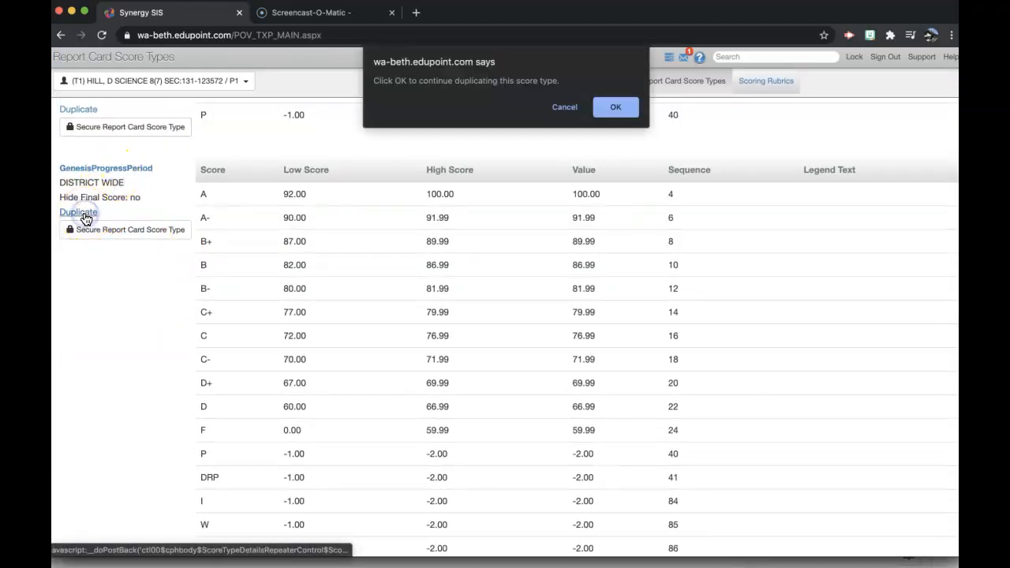
{"action": "left_click", "coordinate": [617, 106]}
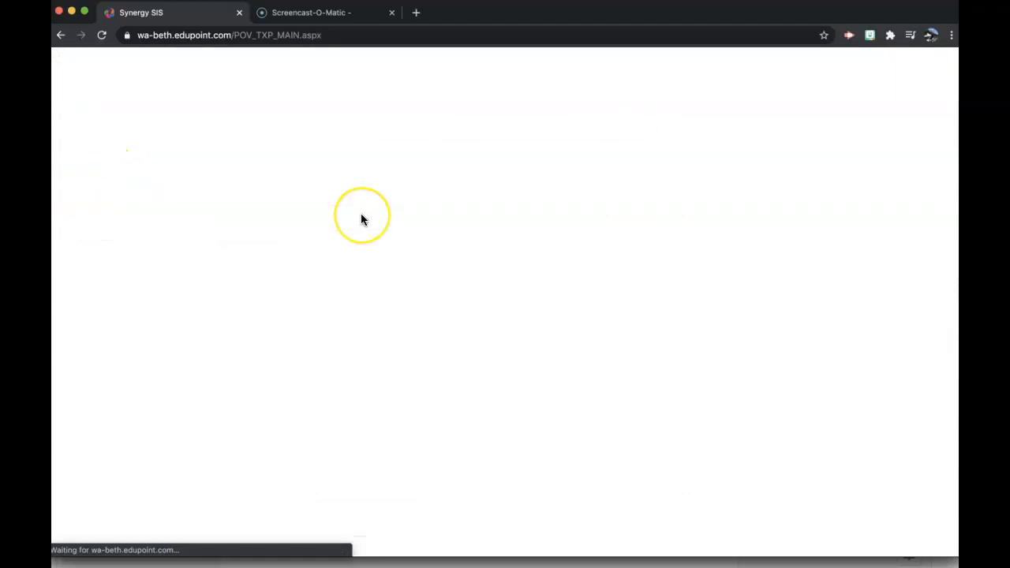
Open the GenesisProgressPeriod copy and rename it to the teacher's surname followed by "Progress Grading Scale 2"
{"action": "scroll", "coordinate": [273, 314], "scroll_direction": "down", "scroll_amount": 20}
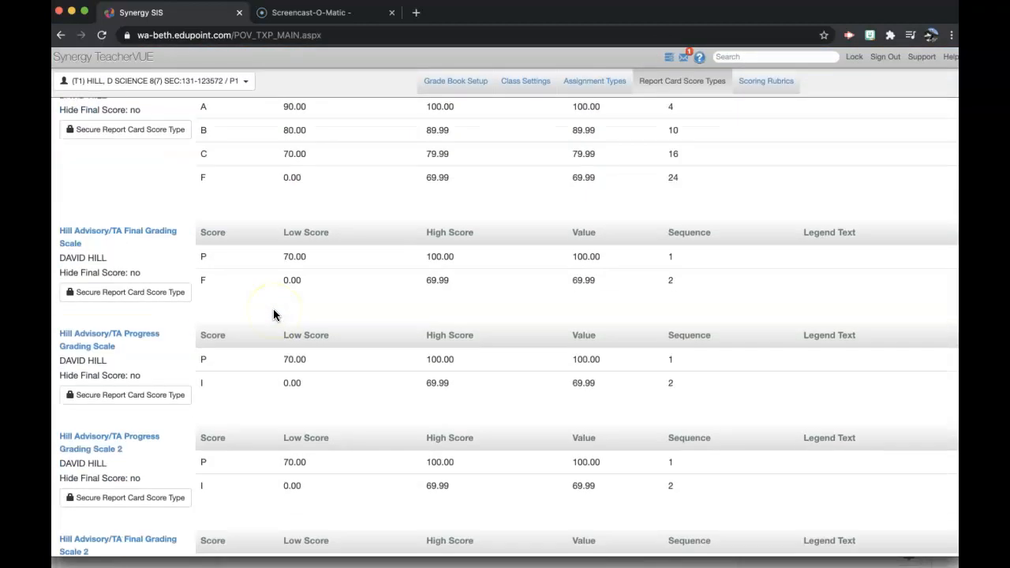
{"action": "scroll", "coordinate": [131, 232], "scroll_direction": "up", "scroll_amount": 4}
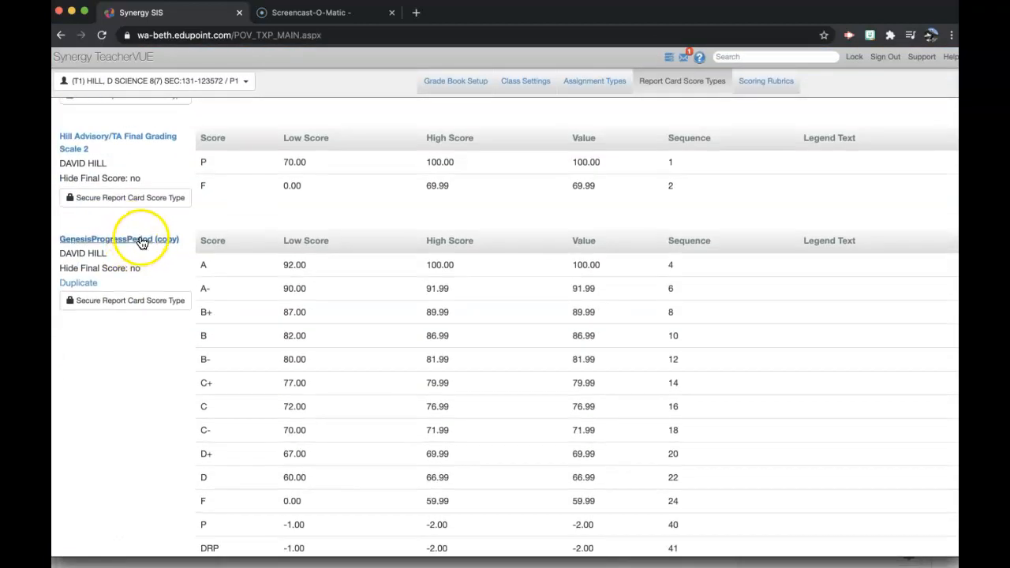
{"action": "left_click", "coordinate": [142, 241]}
{"action": "left_click", "coordinate": [162, 244]}
{"action": "triple_click", "coordinate": [162, 243]}
{"action": "type", "text": "Hi"}
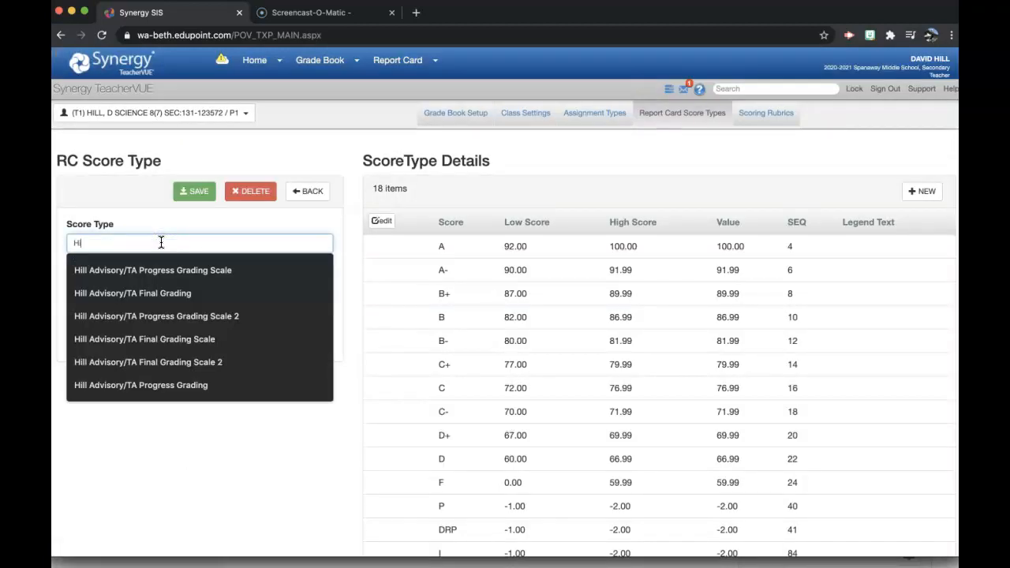
{"action": "type", "text": "ll Progress Grading Scale"}
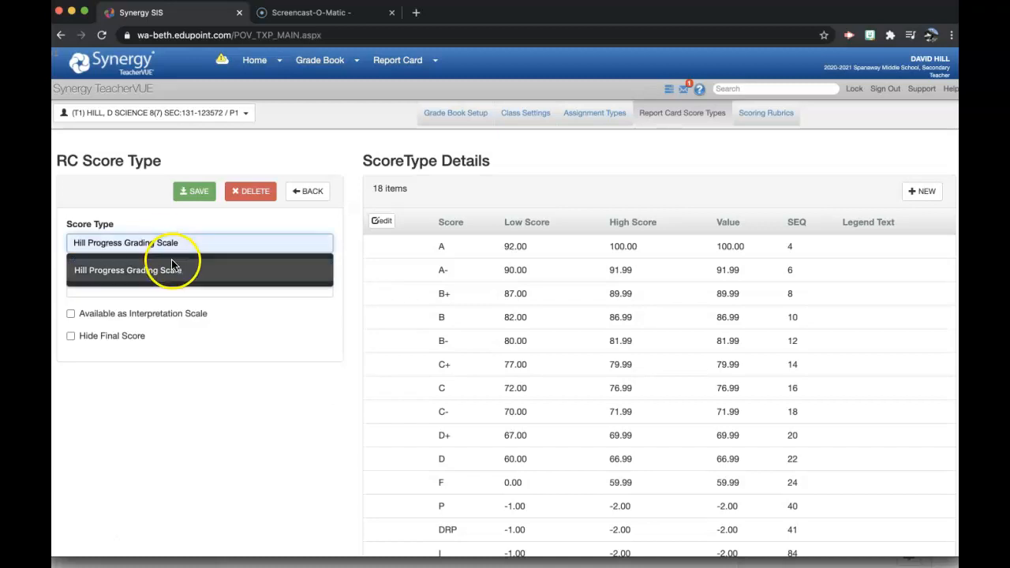
{"action": "left_click", "coordinate": [176, 262]}
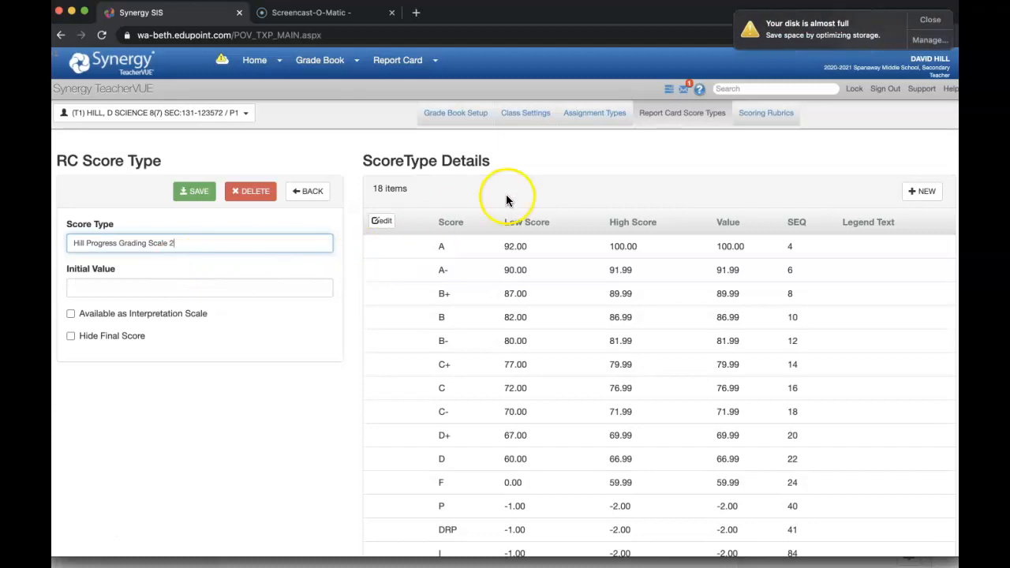
Mark the A-, B+, B-, C+, C-, D+ and D score rows for deletion
{"action": "left_click", "coordinate": [929, 19]}
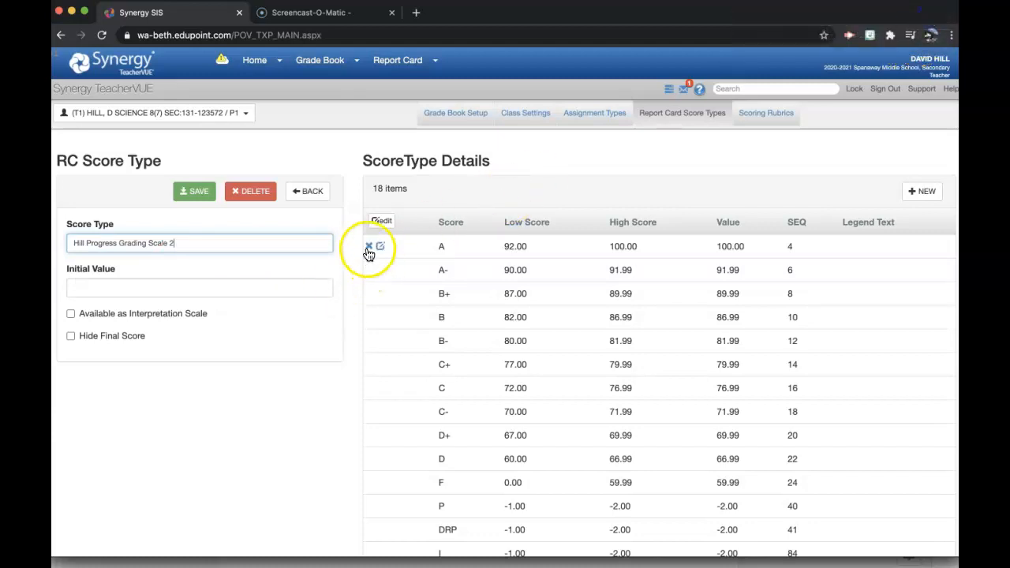
{"action": "left_click", "coordinate": [352, 271]}
{"action": "mouse_move", "coordinate": [444, 293]}
{"action": "scroll", "coordinate": [444, 293], "scroll_direction": "down", "scroll_amount": 3}
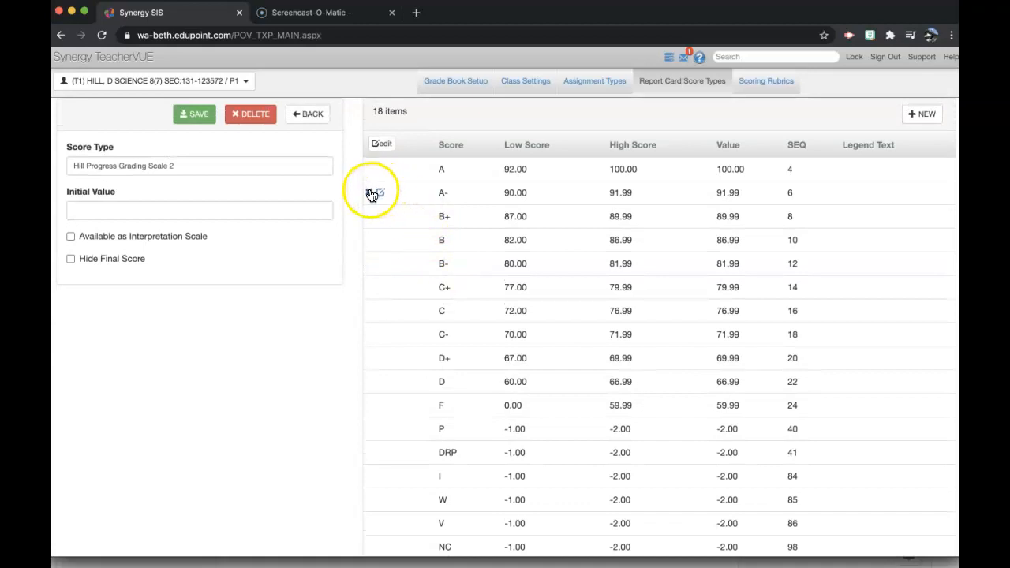
{"action": "left_click", "coordinate": [373, 193]}
{"action": "left_click", "coordinate": [372, 217]}
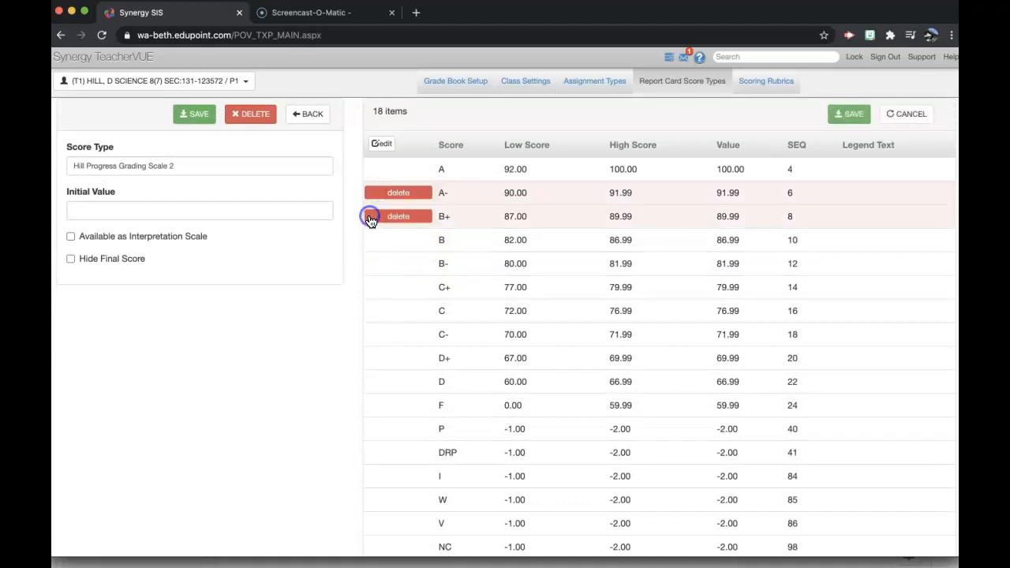
{"action": "left_click", "coordinate": [371, 264]}
{"action": "left_click", "coordinate": [371, 288]}
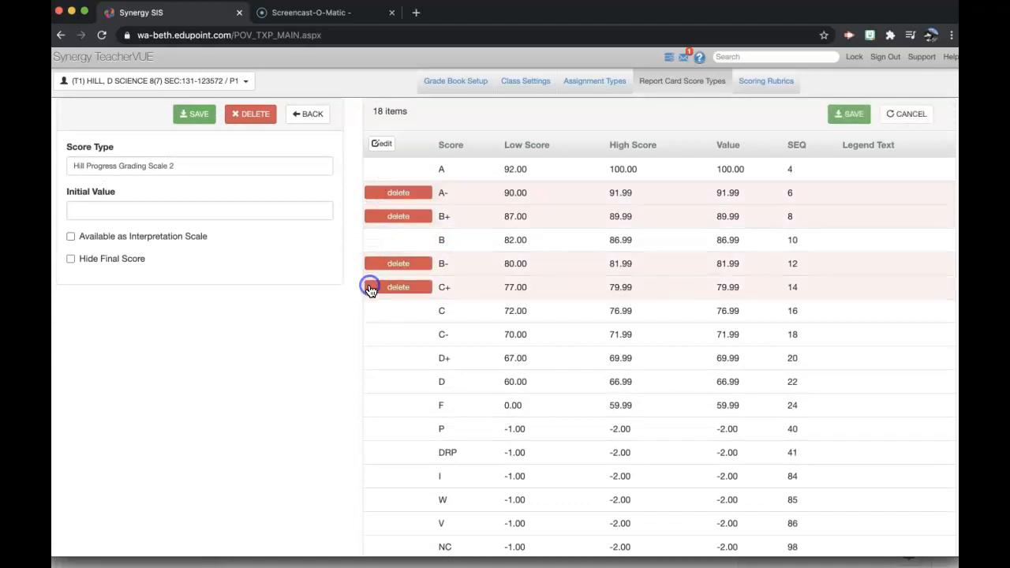
{"action": "left_click", "coordinate": [370, 333]}
{"action": "left_click", "coordinate": [370, 359]}
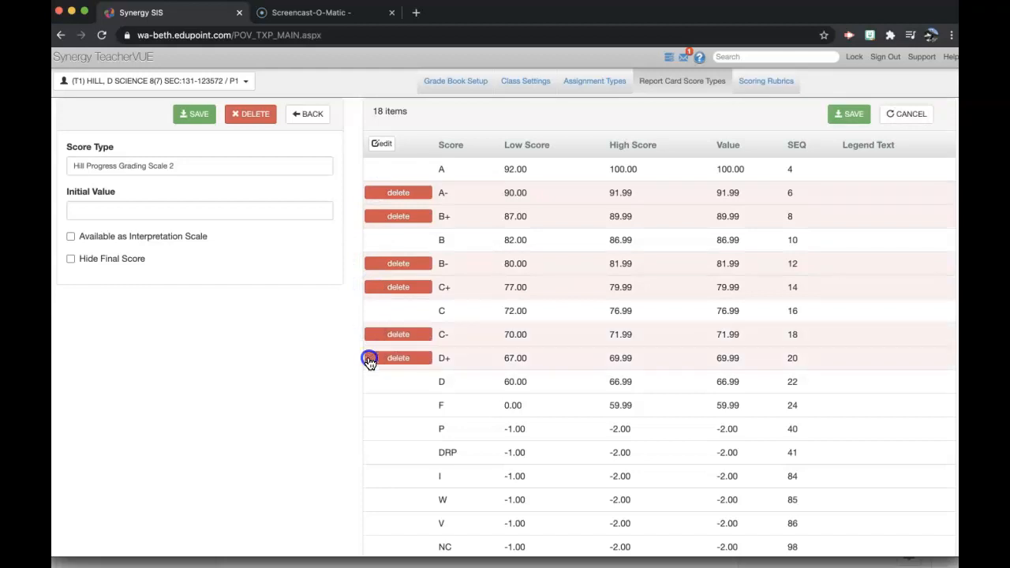
{"action": "left_click", "coordinate": [371, 382]}
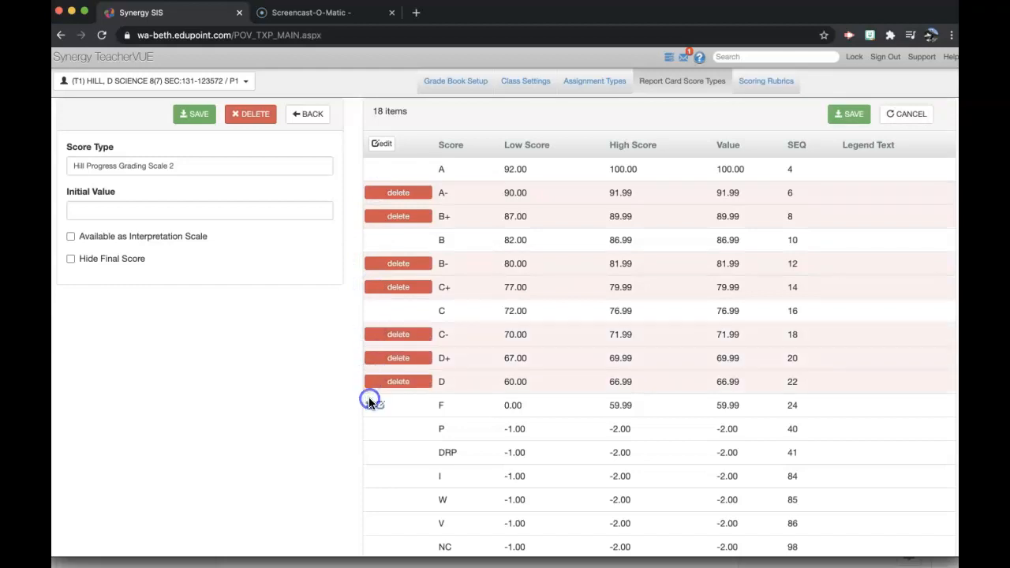
Mark the F, P, DRP, W, V, NC and NG score rows for deletion, keeping the I row
{"action": "left_click", "coordinate": [370, 403]}
{"action": "left_click", "coordinate": [370, 428]}
{"action": "left_click", "coordinate": [372, 454]}
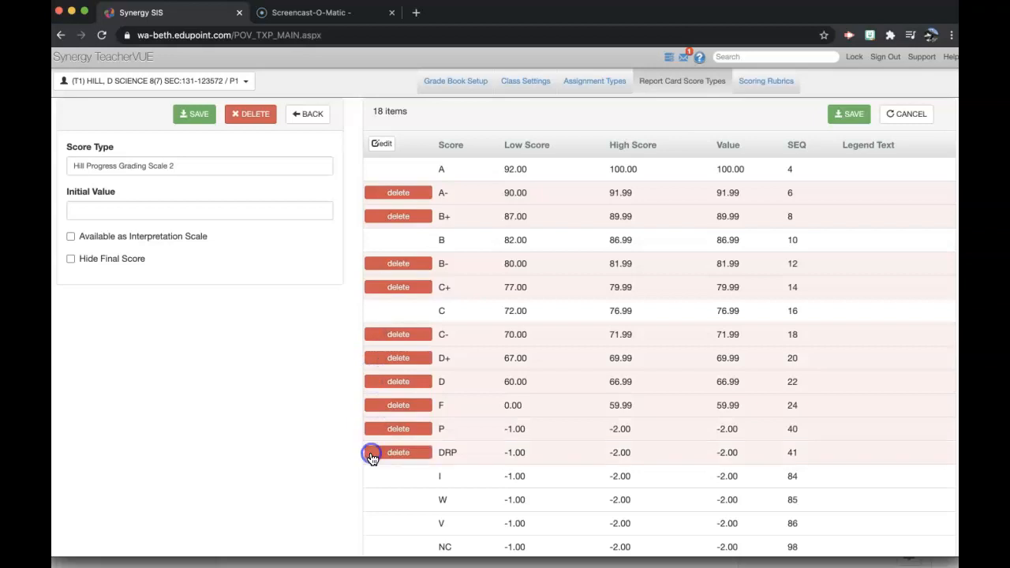
{"action": "scroll", "coordinate": [372, 457], "scroll_direction": "down", "scroll_amount": 1}
{"action": "left_click", "coordinate": [371, 462]}
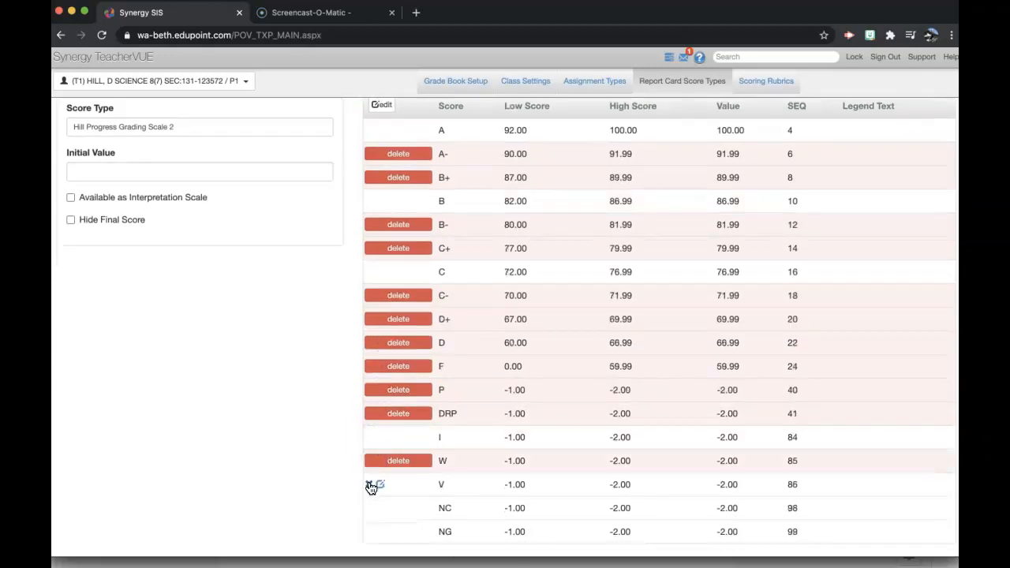
{"action": "left_click", "coordinate": [370, 484]}
{"action": "left_click", "coordinate": [369, 508]}
{"action": "left_click", "coordinate": [374, 534]}
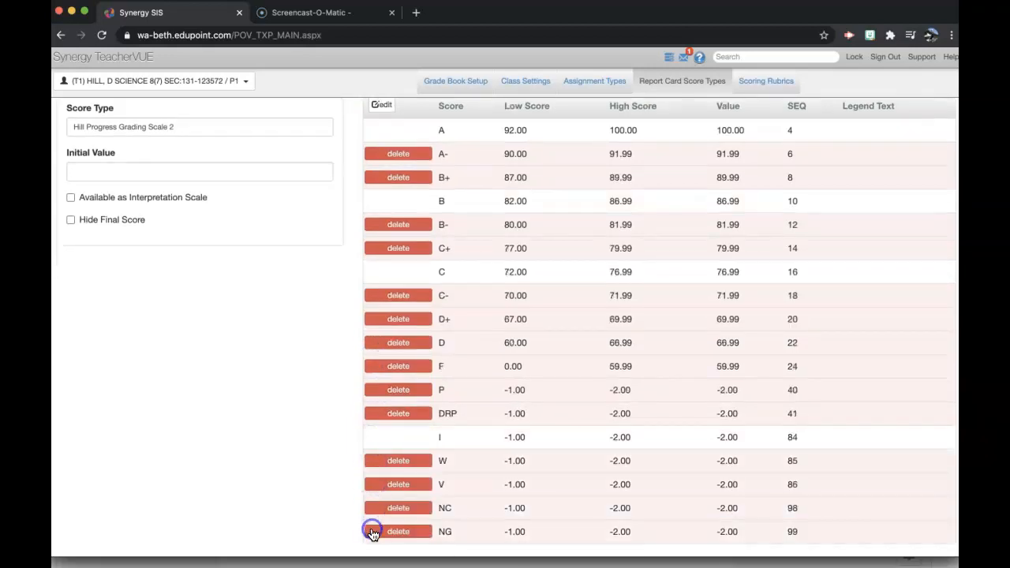
{"action": "scroll", "coordinate": [445, 394], "scroll_direction": "up", "scroll_amount": 1}
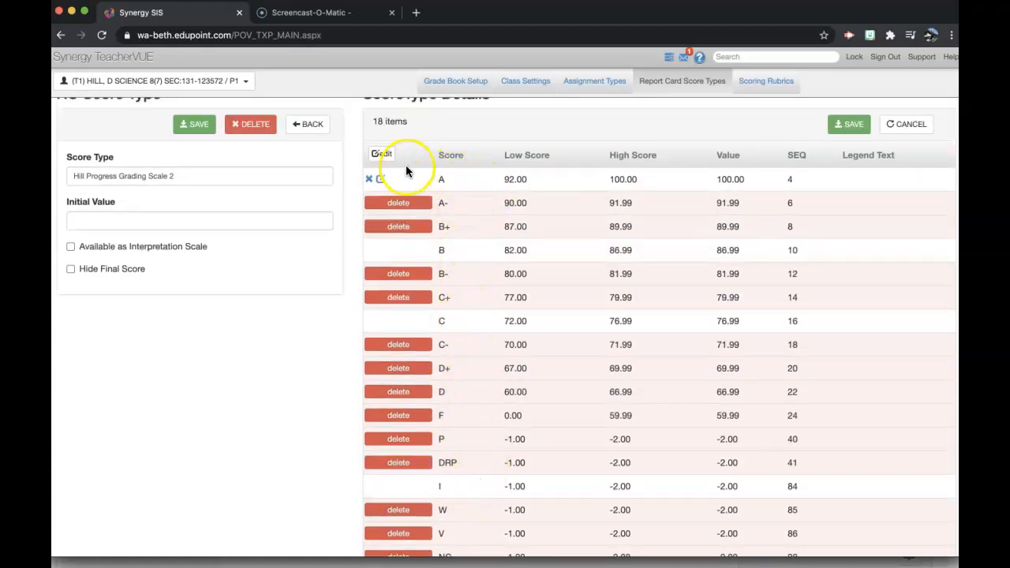
Edit the A row and set its low score to 90
{"action": "left_click", "coordinate": [382, 180]}
{"action": "double_click", "coordinate": [460, 182]}
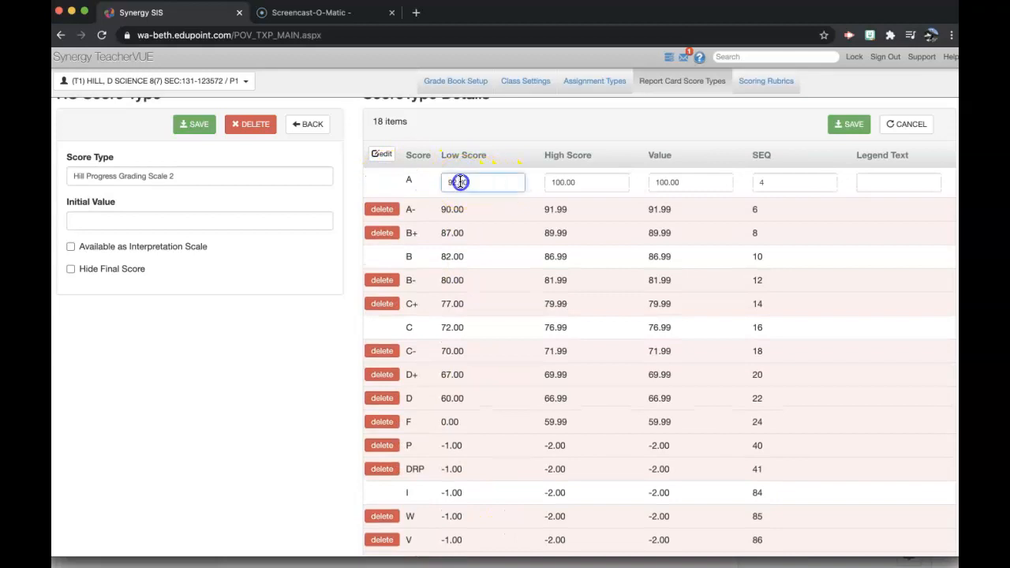
{"action": "type", "text": "9"}
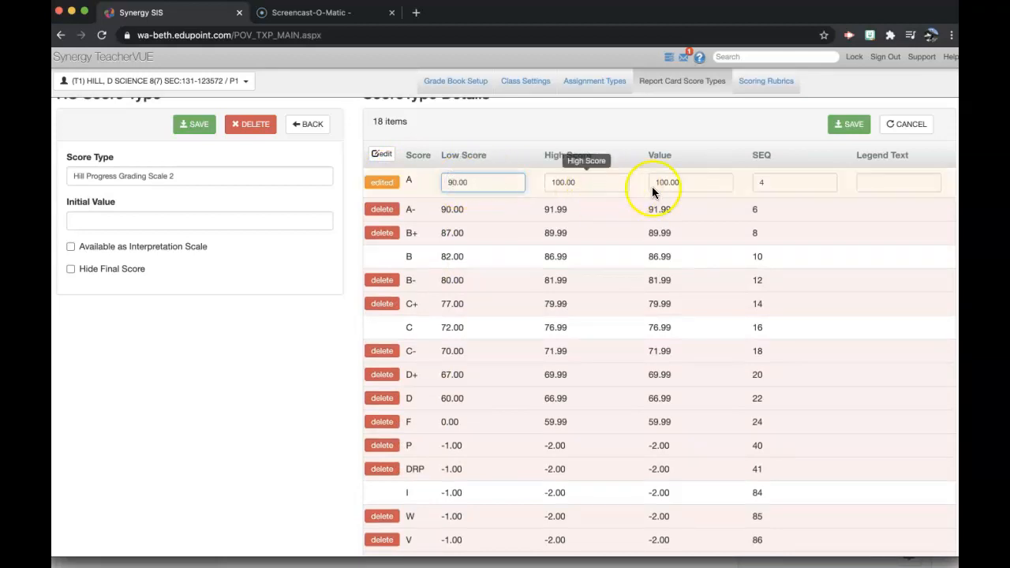
{"action": "left_click", "coordinate": [765, 181]}
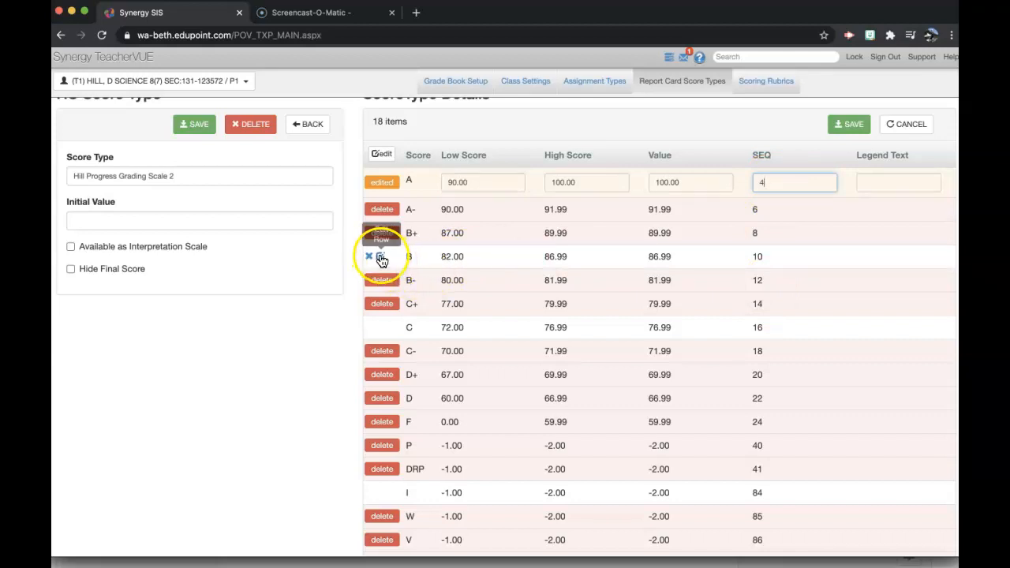
Edit the B row with low score 80, high score 89.99 and value 89.99
{"action": "left_click", "coordinate": [381, 257]}
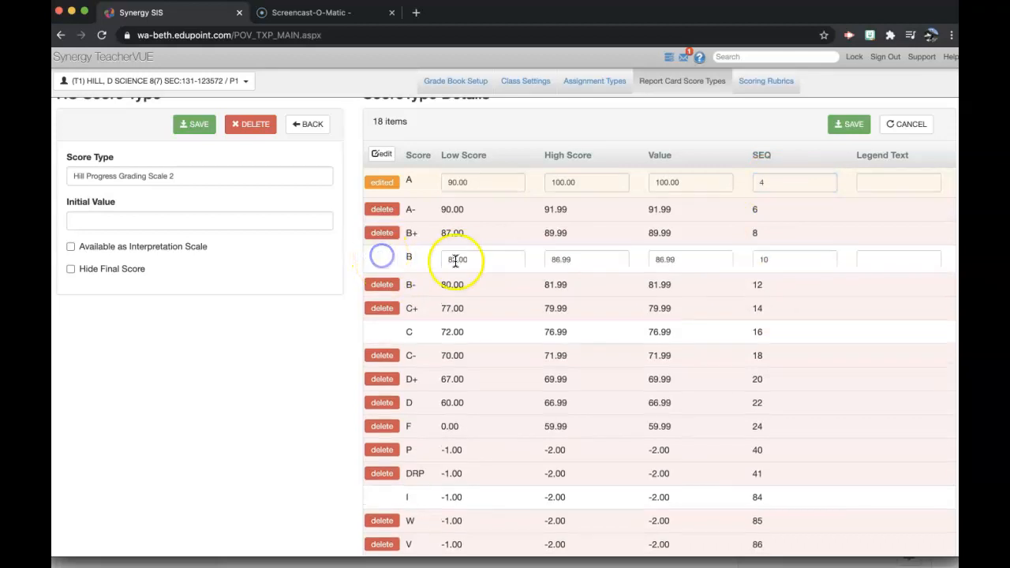
{"action": "left_click", "coordinate": [456, 260]}
{"action": "key", "text": "BackSpace"}
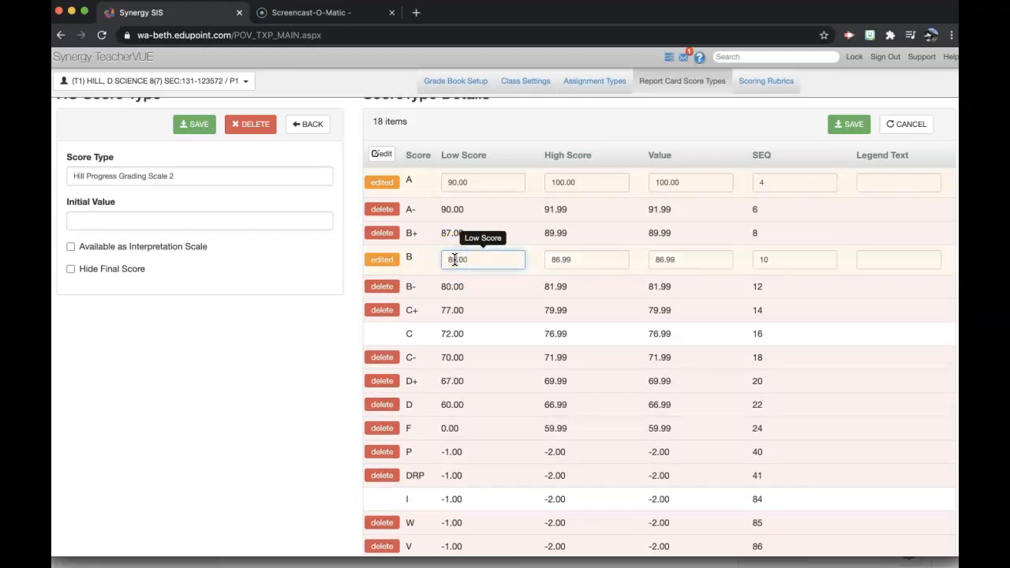
{"action": "type", "text": "0"}
{"action": "left_click", "coordinate": [558, 260]}
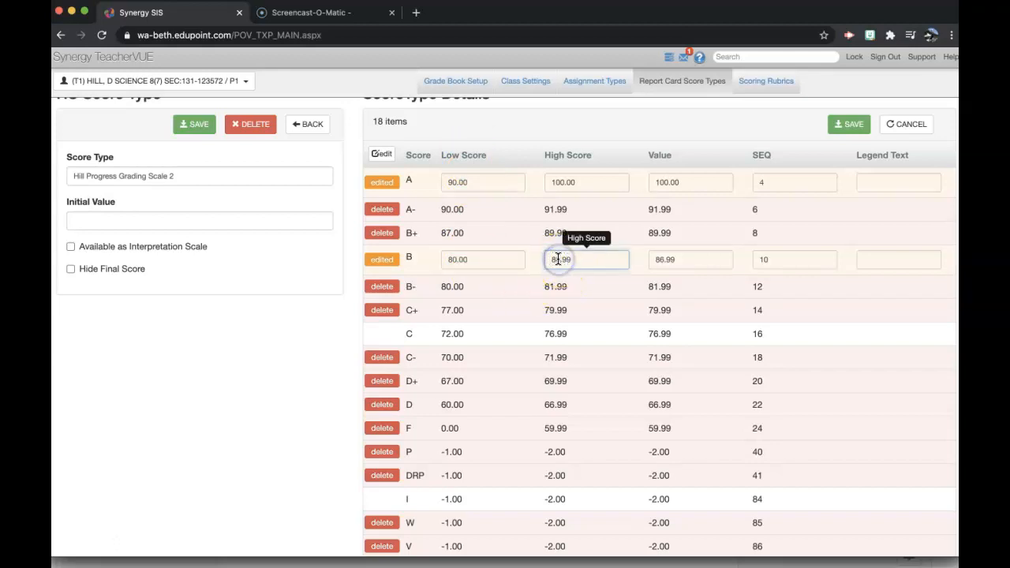
{"action": "left_click", "coordinate": [664, 259]}
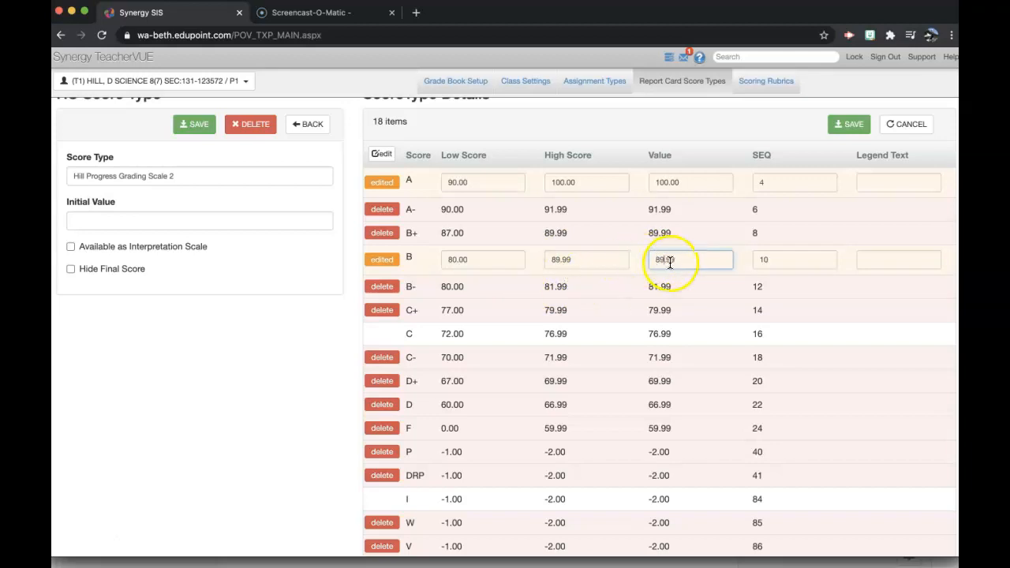
Edit the C row with low score 70, high score 79.99 and value 79.99
{"action": "scroll", "coordinate": [608, 263], "scroll_direction": "down", "scroll_amount": 2}
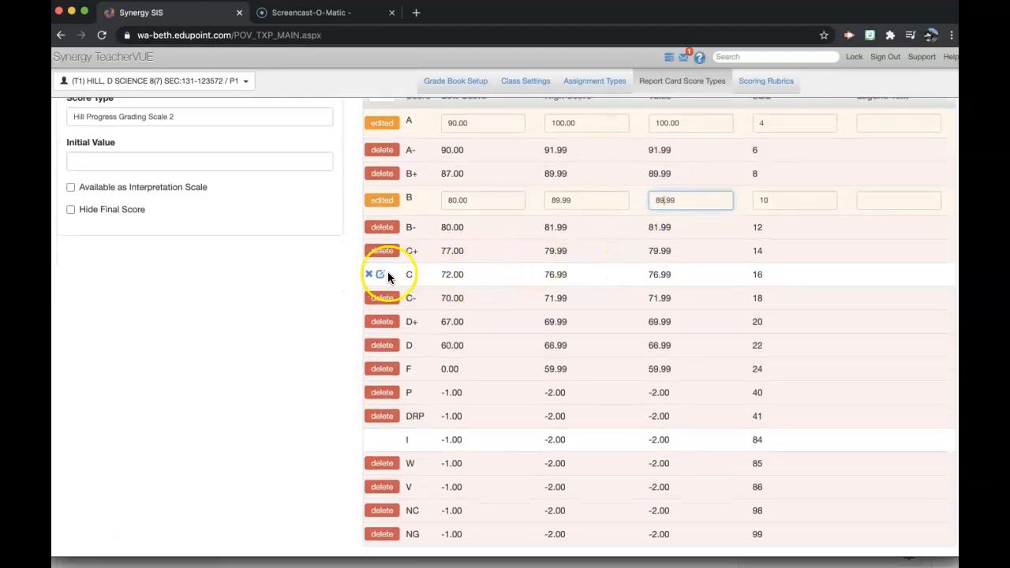
{"action": "left_click", "coordinate": [381, 277]}
{"action": "left_click", "coordinate": [454, 275]}
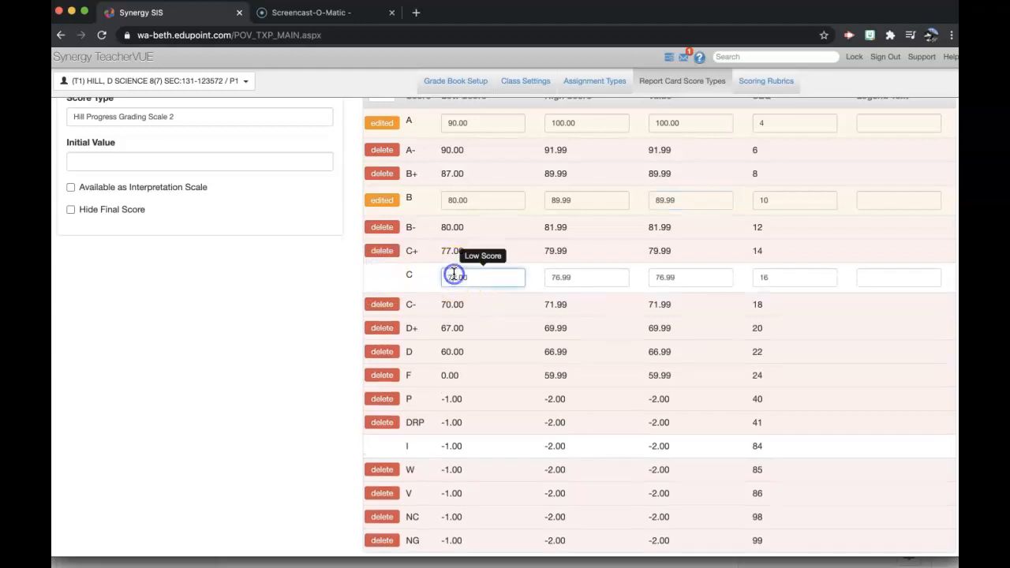
{"action": "key", "text": "BackSpace"}
{"action": "type", "text": "0"}
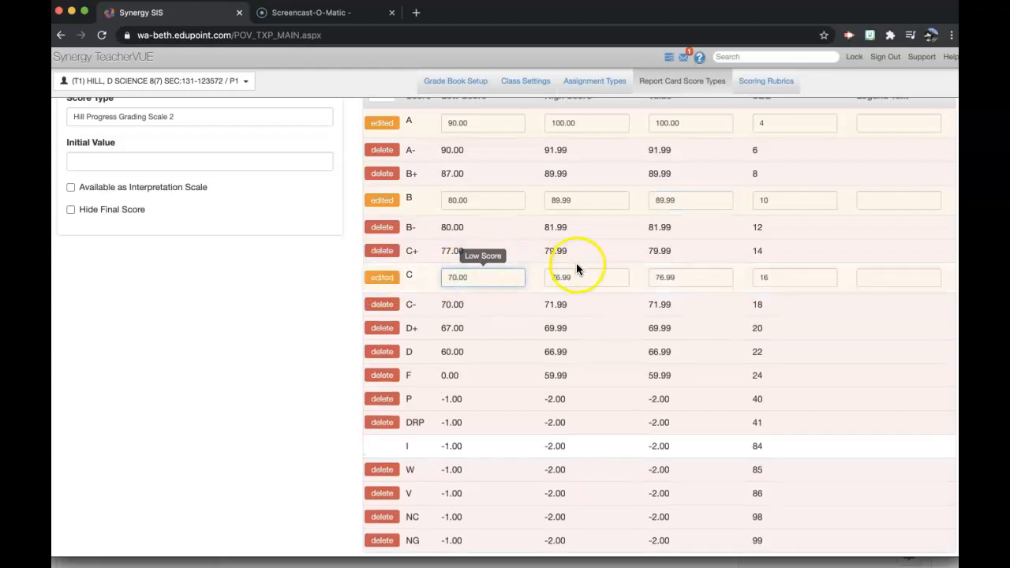
{"action": "left_click", "coordinate": [557, 275]}
{"action": "key", "text": "BackSpace"}
{"action": "type", "text": "9"}
{"action": "left_click", "coordinate": [662, 276]}
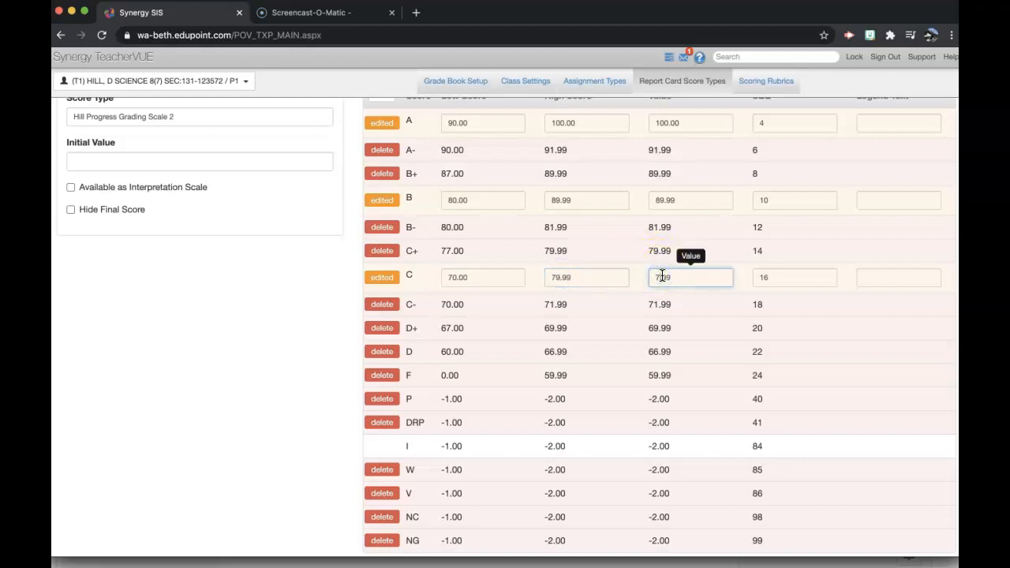
Edit the I row with low score 0.00, high score 69.99 and value 69.99
{"action": "scroll", "coordinate": [435, 424], "scroll_direction": "down", "scroll_amount": 1}
{"action": "left_click", "coordinate": [383, 440]}
{"action": "double_click", "coordinate": [451, 445]}
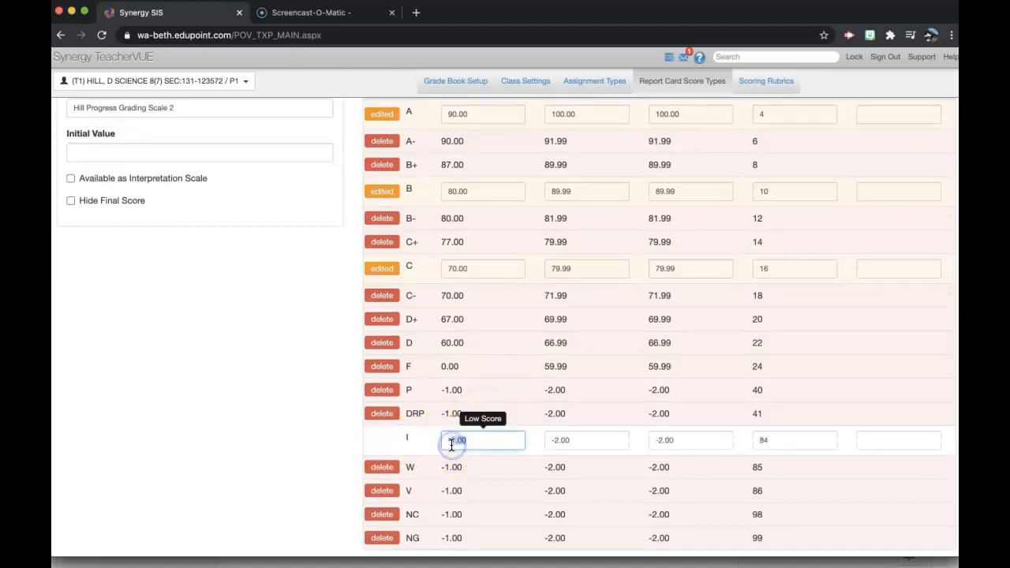
{"action": "key", "text": "BackSpace"}
{"action": "type", "text": "0.00"}
{"action": "key", "text": "Tab"}
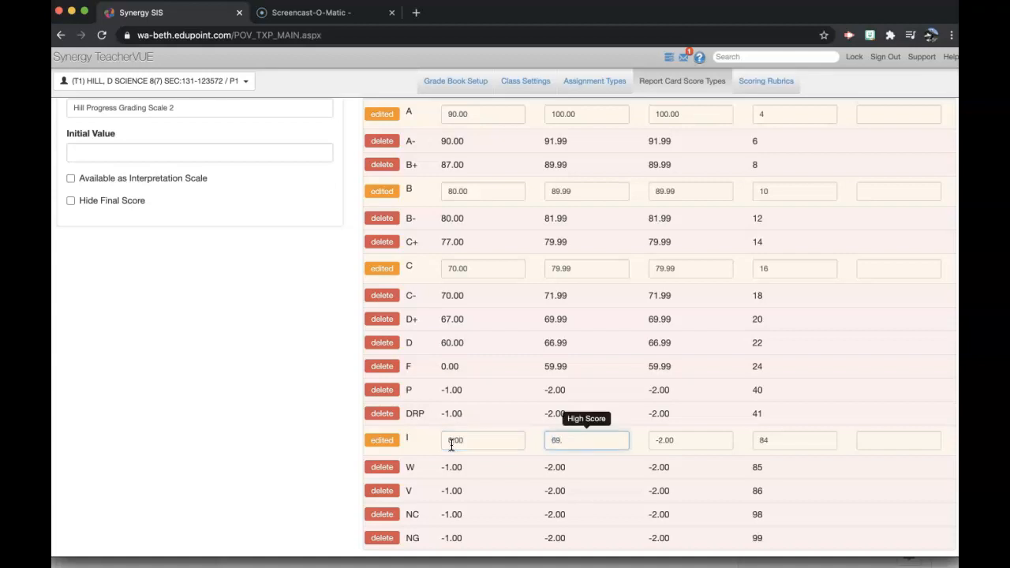
{"action": "key", "text": "Tab"}
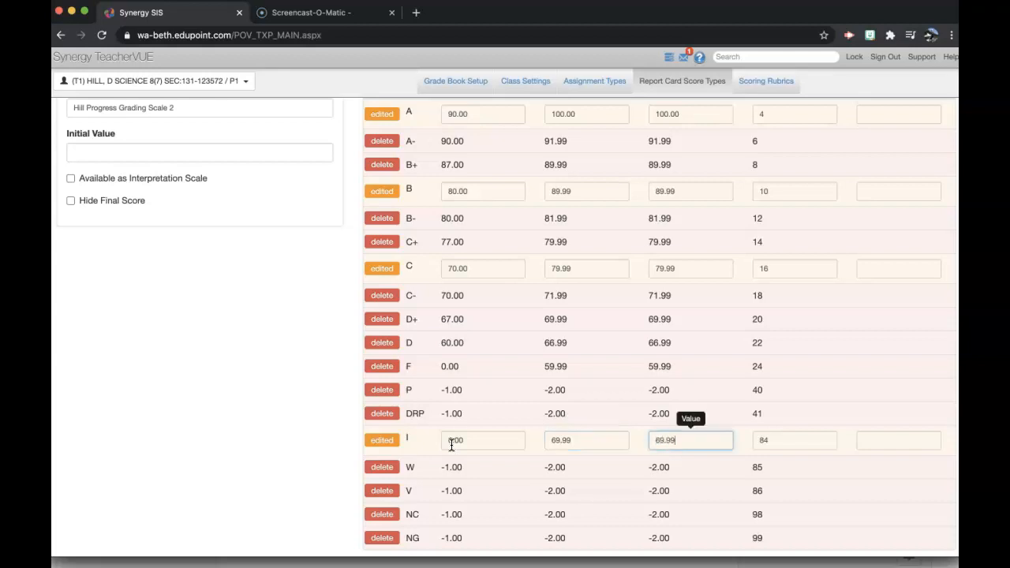
Save the score details and confirm the deletion of the marked rows
{"action": "scroll", "coordinate": [453, 378], "scroll_direction": "up", "scroll_amount": 3}
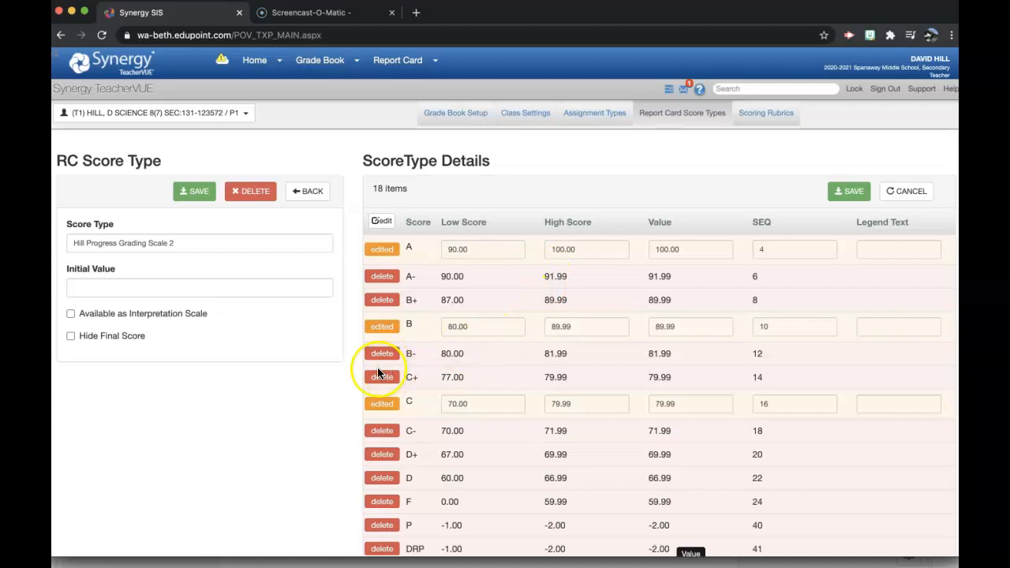
{"action": "scroll", "coordinate": [377, 373], "scroll_direction": "down", "scroll_amount": 3}
{"action": "scroll", "coordinate": [377, 373], "scroll_direction": "up", "scroll_amount": 1}
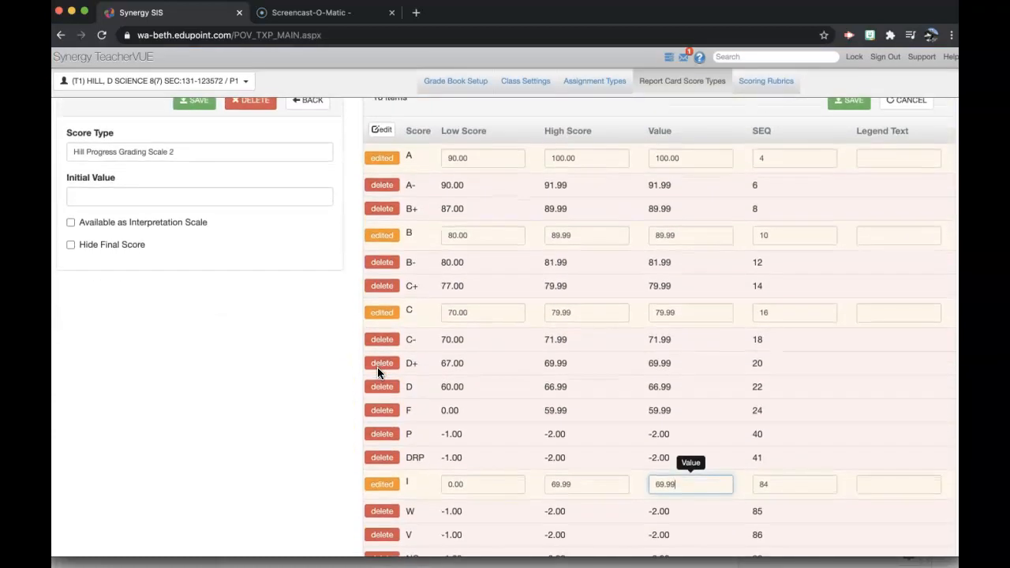
{"action": "scroll", "coordinate": [510, 341], "scroll_direction": "up", "scroll_amount": 2}
{"action": "left_click", "coordinate": [847, 192]}
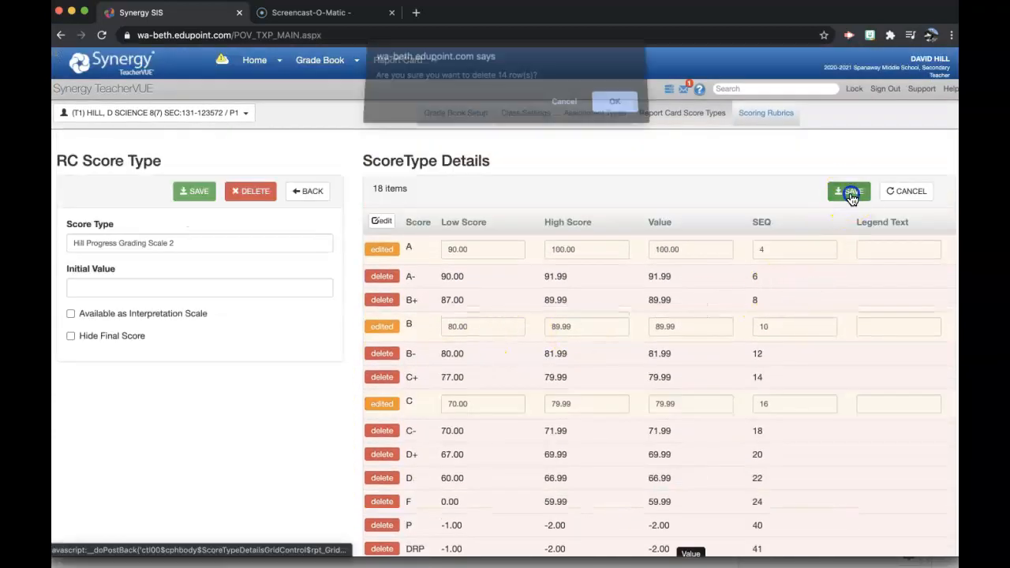
{"action": "left_click", "coordinate": [609, 108]}
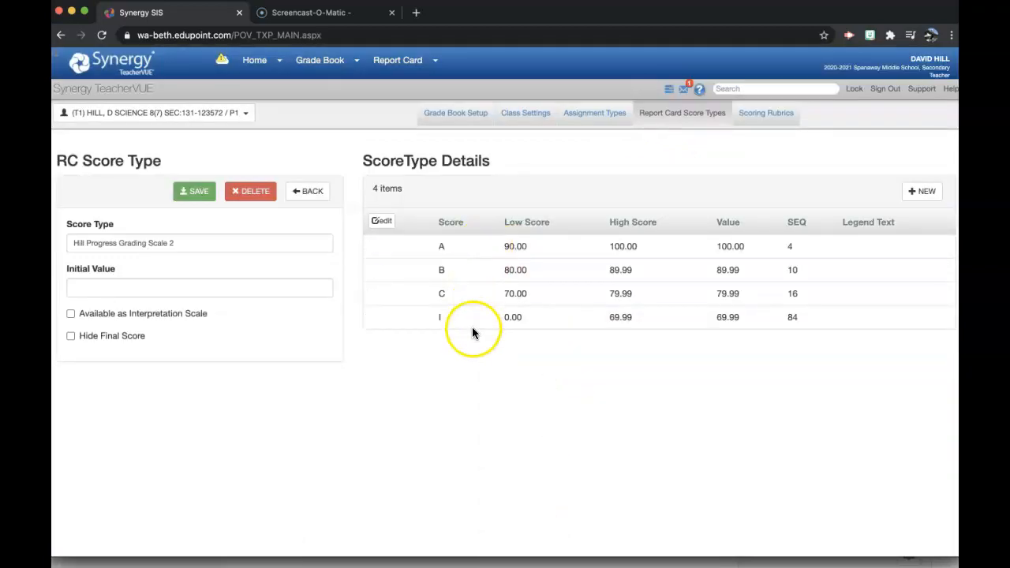
Save the Progress Grading Scale 2 score type and return to the score types list to check its entry
{"action": "left_click", "coordinate": [197, 193]}
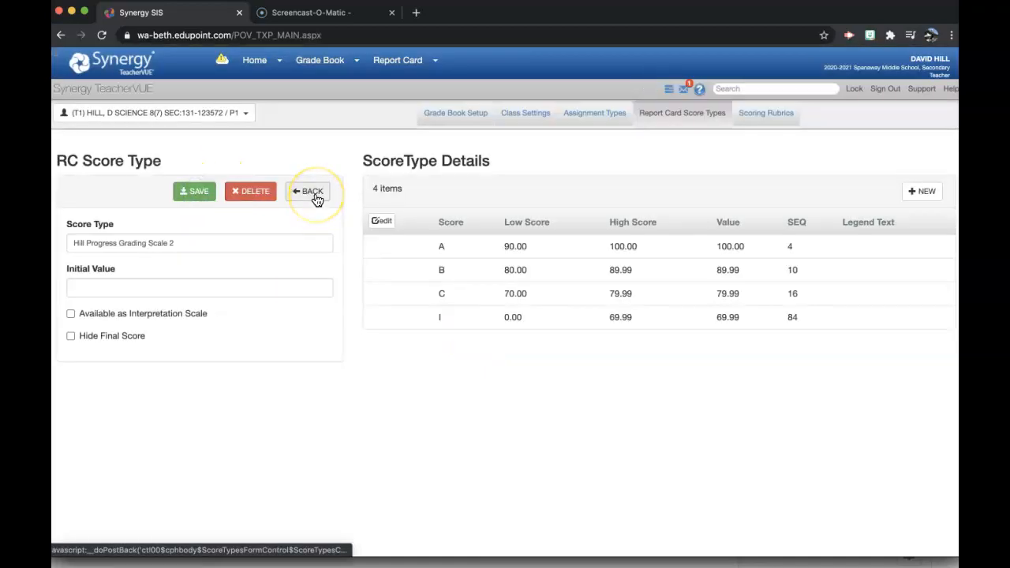
{"action": "left_click", "coordinate": [314, 194]}
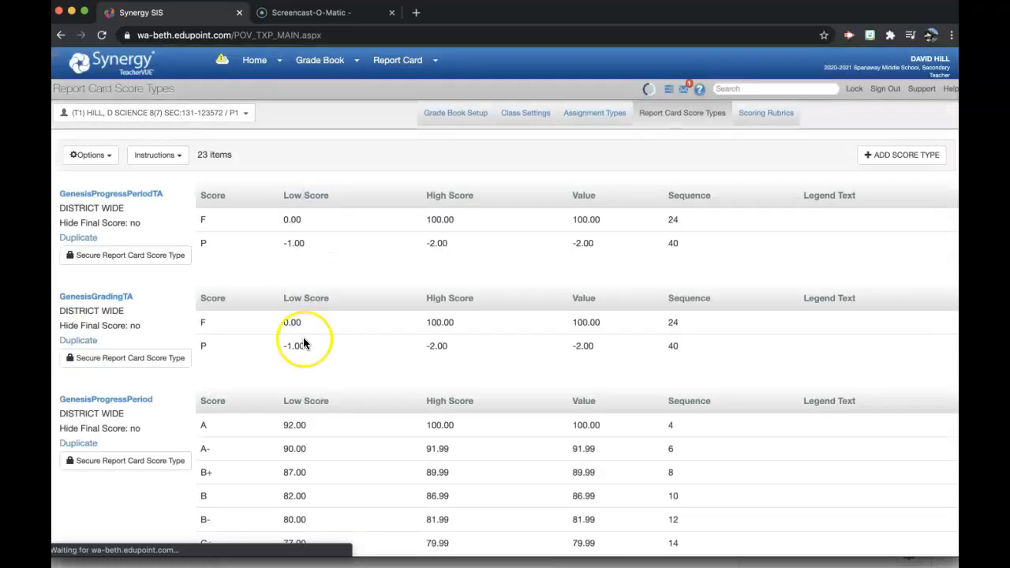
{"action": "scroll", "coordinate": [303, 345], "scroll_direction": "down", "scroll_amount": 20}
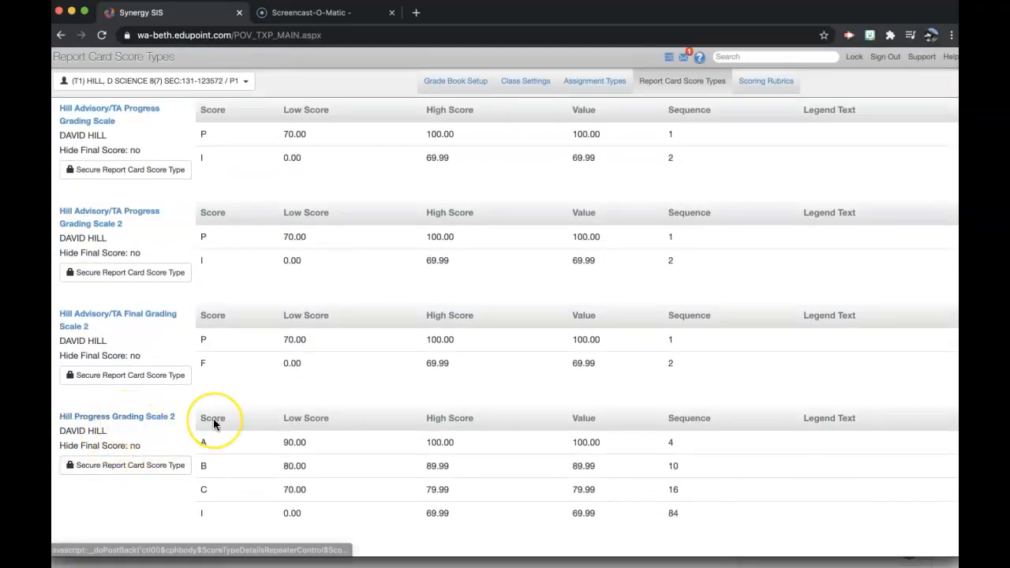
Duplicate the district-wide GenesisGrading score type and confirm the duplication
{"action": "scroll", "coordinate": [213, 422], "scroll_direction": "up", "scroll_amount": 5}
{"action": "scroll", "coordinate": [213, 424], "scroll_direction": "up", "scroll_amount": 15}
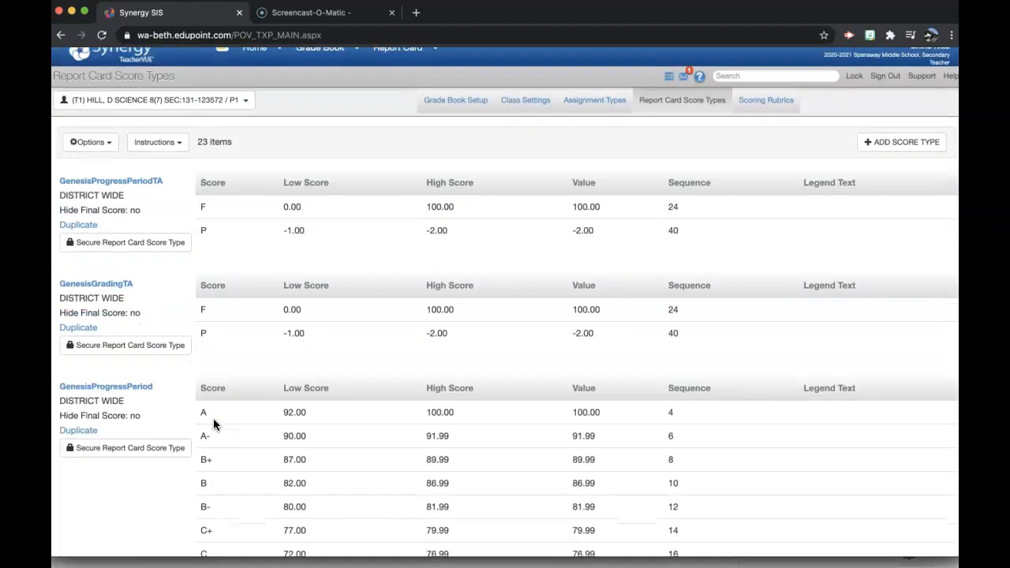
{"action": "scroll", "coordinate": [213, 419], "scroll_direction": "down", "scroll_amount": 10}
{"action": "left_click", "coordinate": [106, 407]}
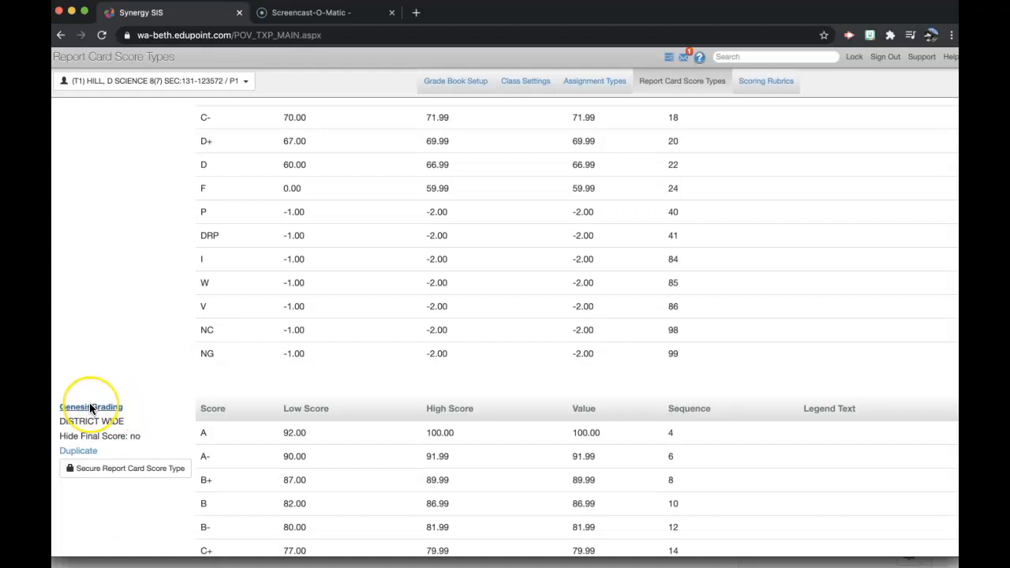
{"action": "scroll", "coordinate": [89, 407], "scroll_direction": "down", "scroll_amount": 1}
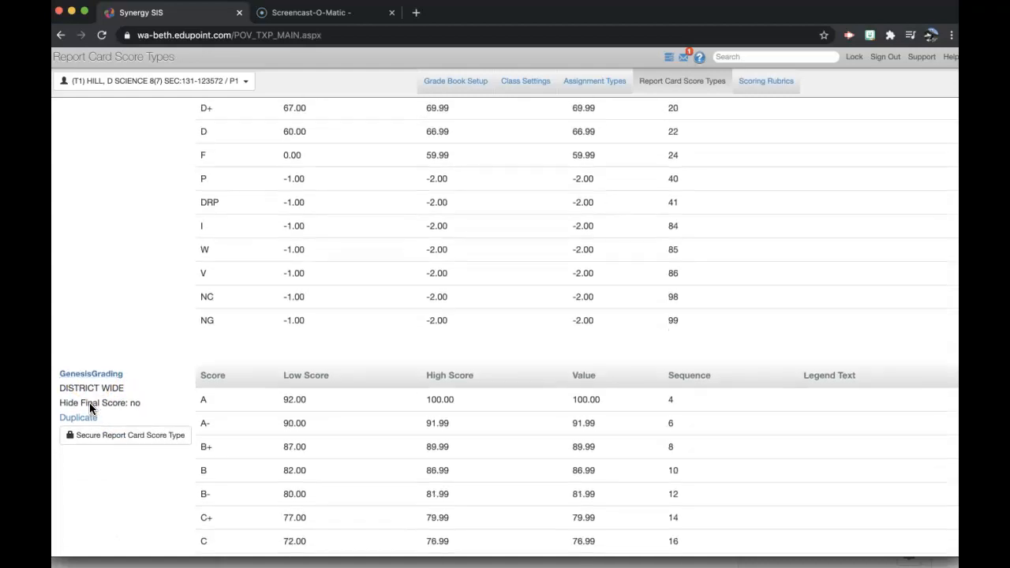
{"action": "left_click", "coordinate": [83, 418]}
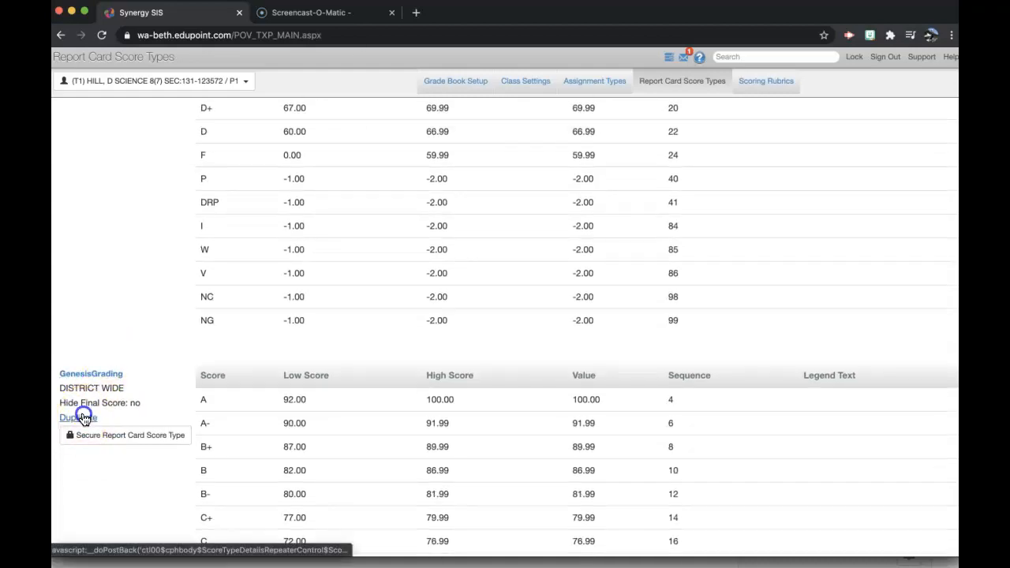
{"action": "left_click", "coordinate": [610, 107]}
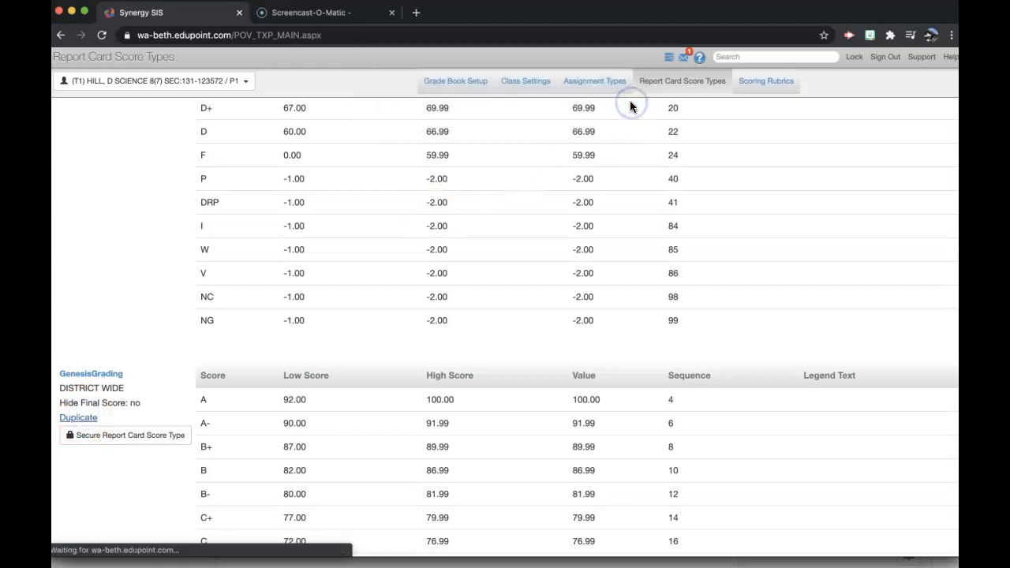
Open the GenesisGrading (copy) score type and rename it with the teacher's surname followed by "Final Grading Scale 2"
{"action": "scroll", "coordinate": [384, 293], "scroll_direction": "down", "scroll_amount": 12}
{"action": "scroll", "coordinate": [383, 294], "scroll_direction": "down", "scroll_amount": 15}
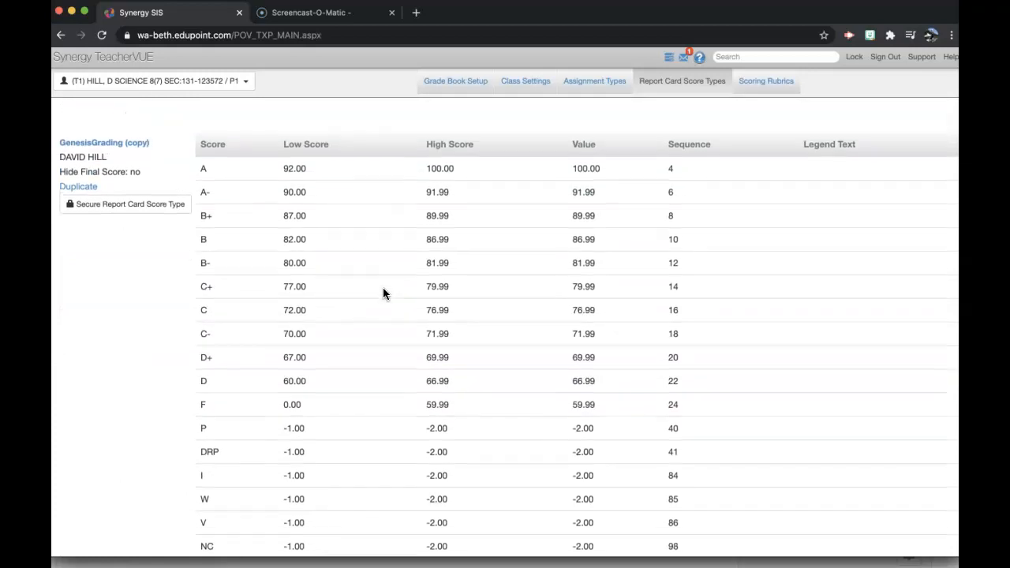
{"action": "scroll", "coordinate": [382, 293], "scroll_direction": "up", "scroll_amount": 1}
{"action": "left_click", "coordinate": [245, 265]}
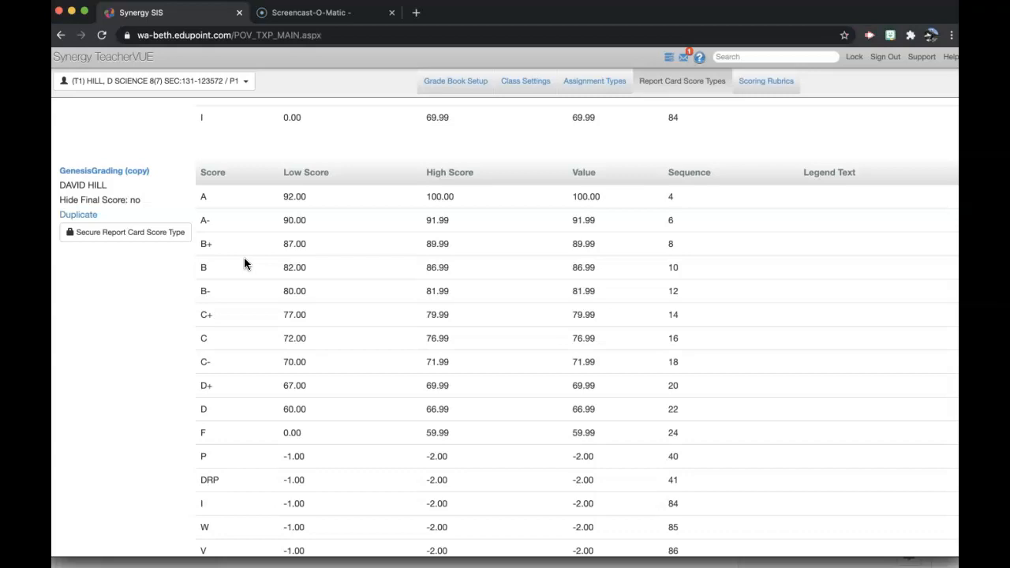
{"action": "left_click", "coordinate": [115, 173]}
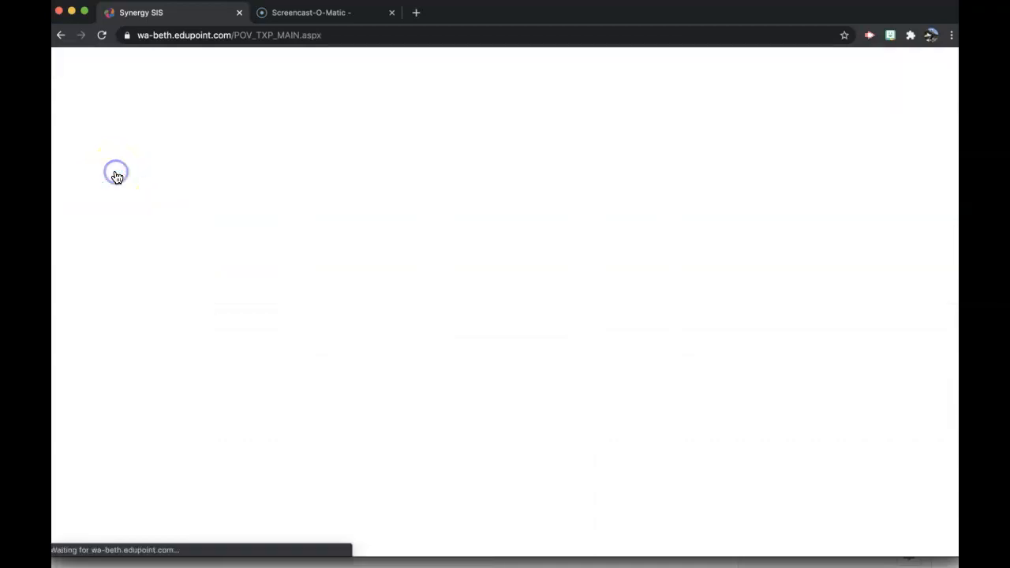
{"action": "triple_click", "coordinate": [181, 241]}
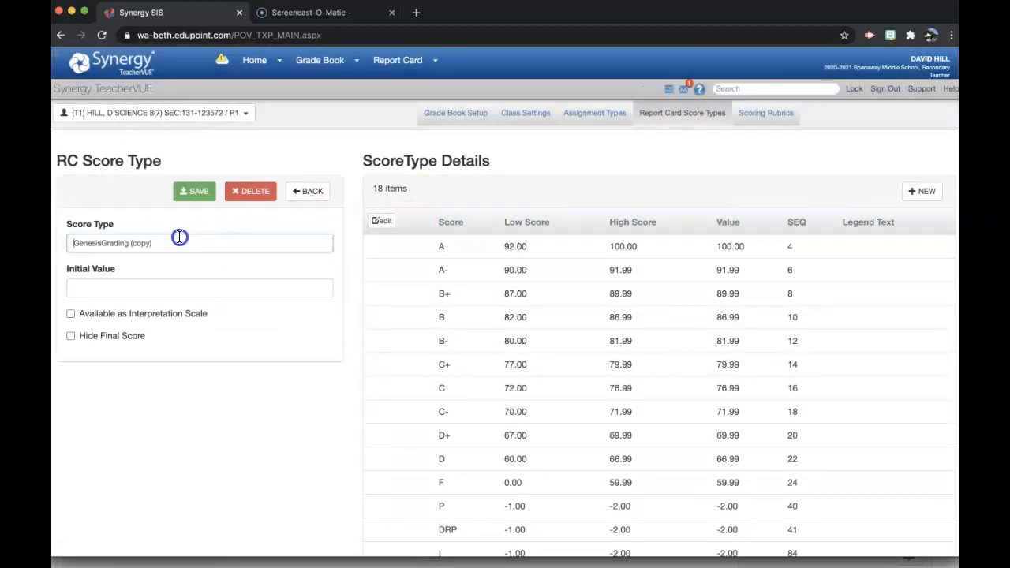
{"action": "type", "text": "Hill Fi"}
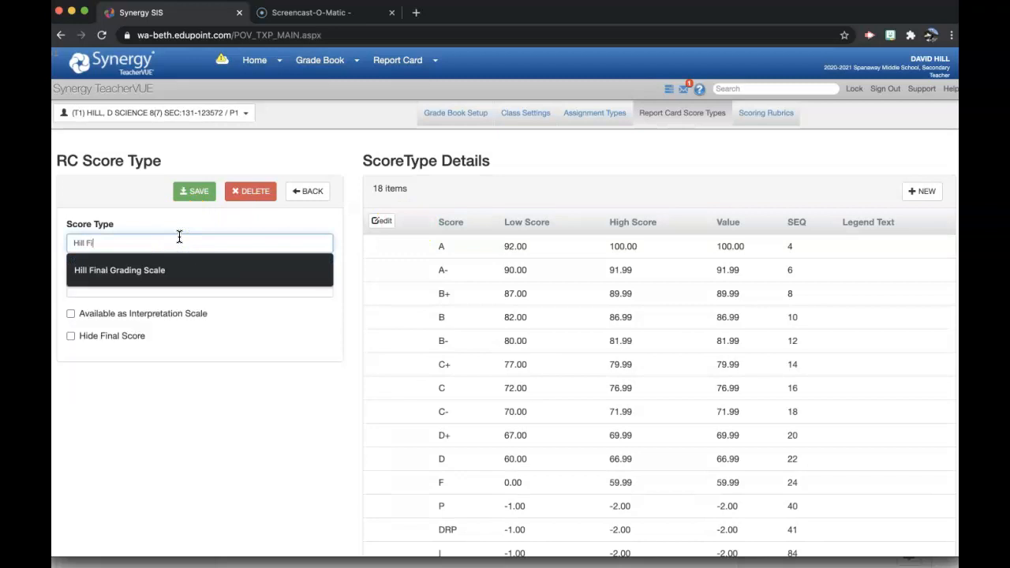
{"action": "left_click", "coordinate": [184, 270]}
{"action": "type", "text": "2"}
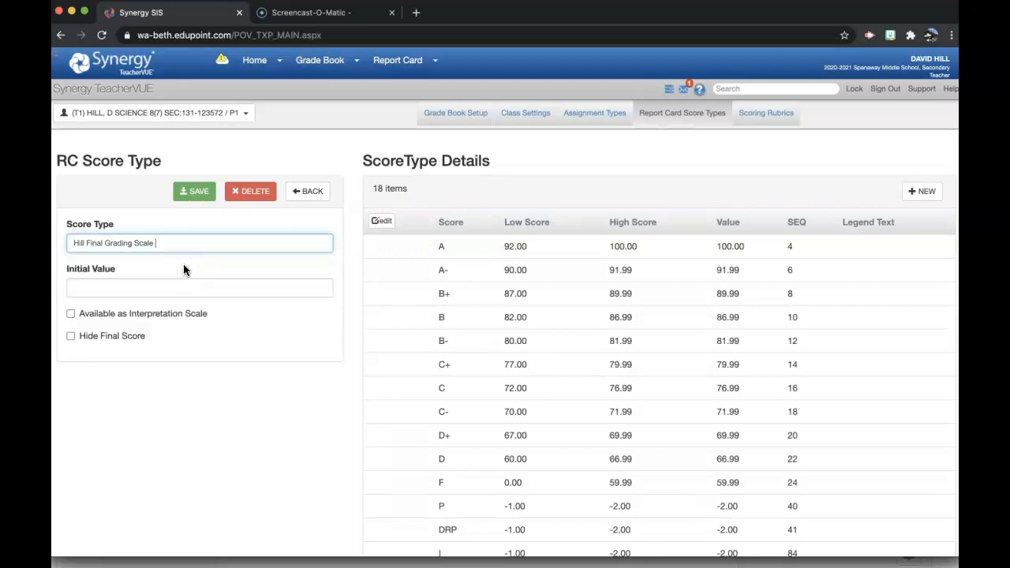
{"action": "left_click", "coordinate": [463, 197]}
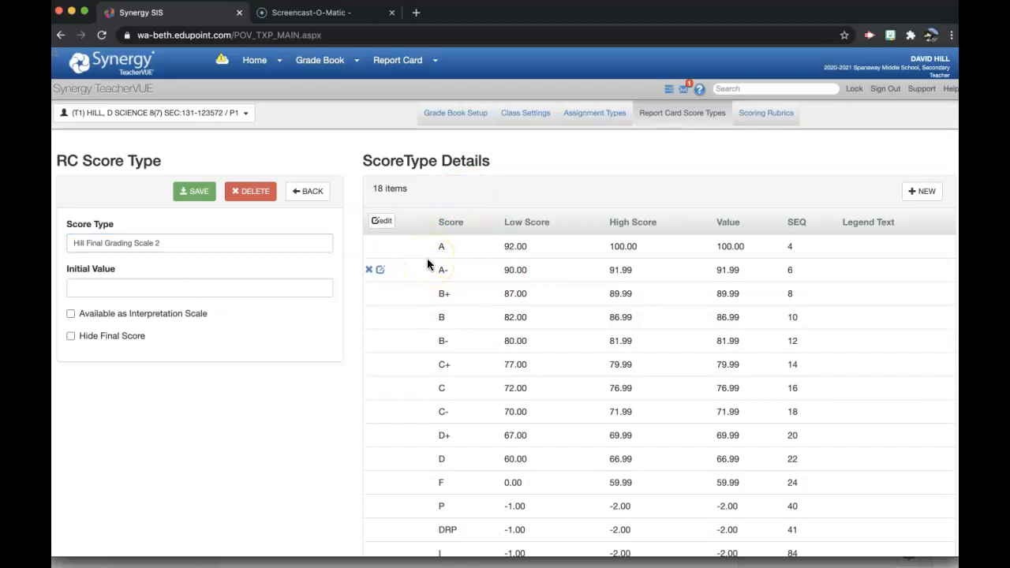
Mark the A-, B+, B-, C+, C-, D+ and D score rows for deletion
{"action": "scroll", "coordinate": [428, 234], "scroll_direction": "down", "scroll_amount": 1}
{"action": "scroll", "coordinate": [428, 239], "scroll_direction": "down", "scroll_amount": 1}
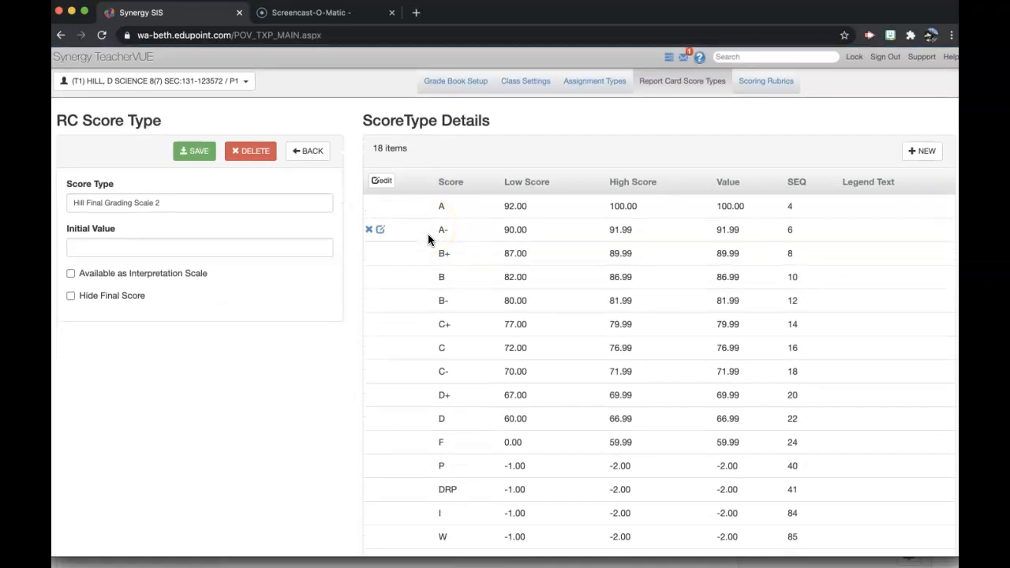
{"action": "left_click", "coordinate": [369, 212]}
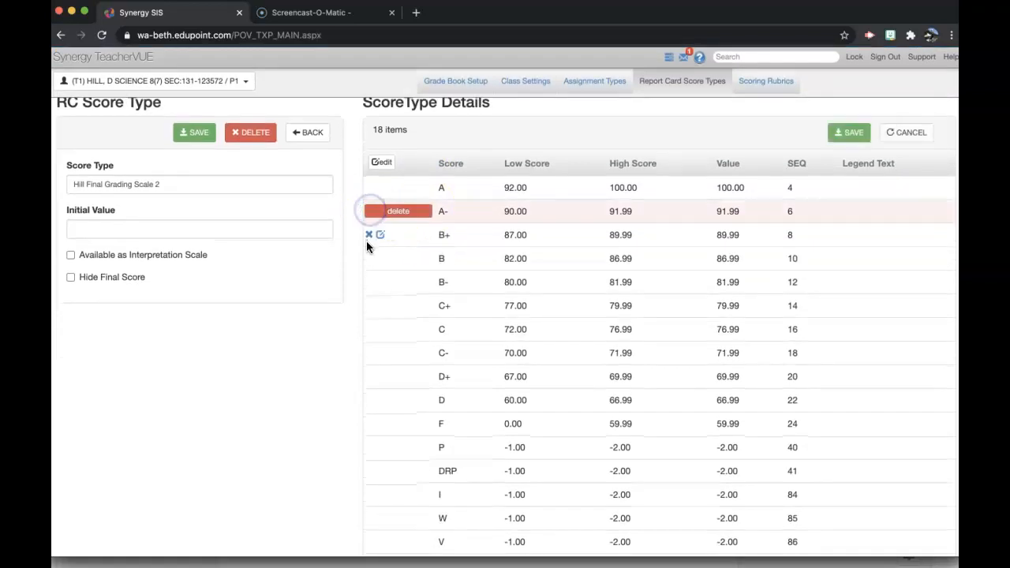
{"action": "left_click", "coordinate": [369, 235]}
{"action": "left_click", "coordinate": [369, 282]}
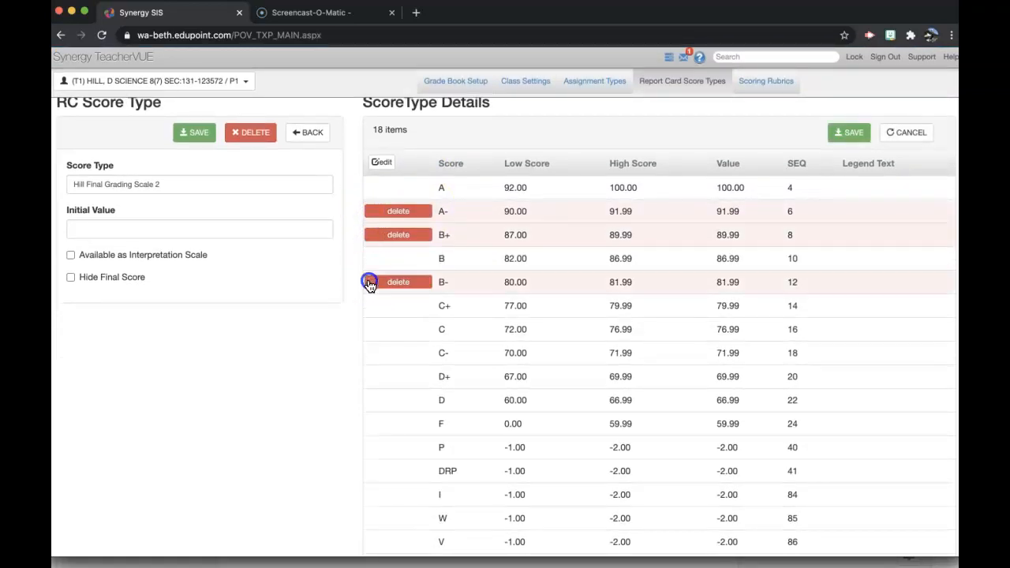
{"action": "left_click", "coordinate": [369, 307]}
{"action": "left_click", "coordinate": [368, 353]}
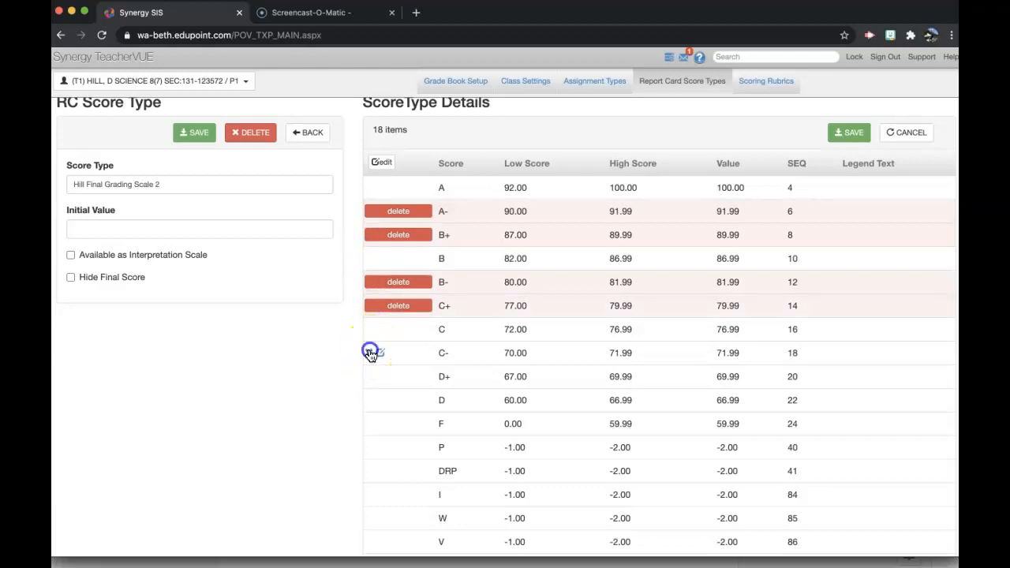
{"action": "left_click", "coordinate": [369, 375]}
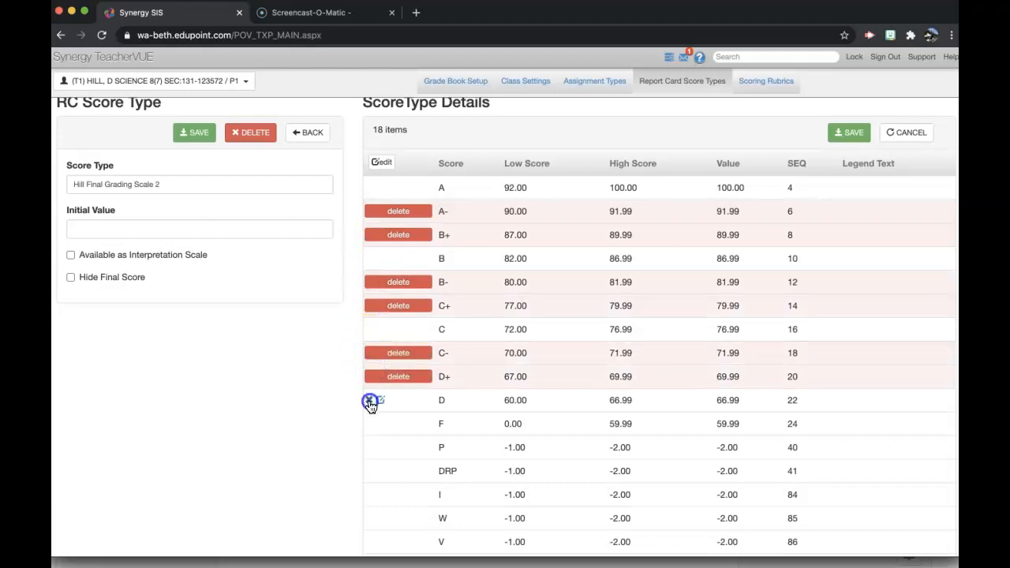
{"action": "left_click", "coordinate": [369, 401]}
Mark the P, DRP, I, W, V, NC and NG score rows for deletion
{"action": "left_click", "coordinate": [368, 447]}
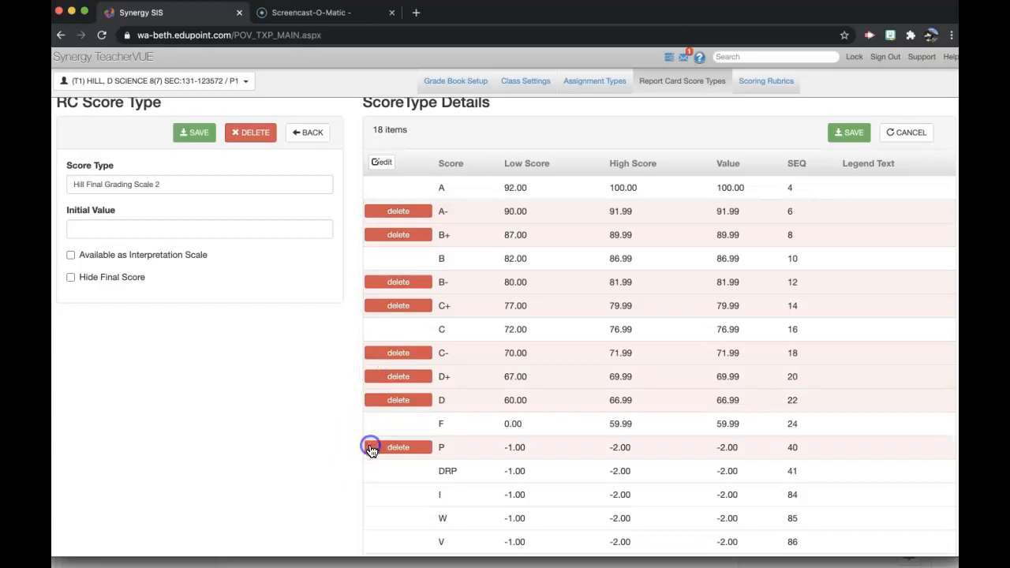
{"action": "left_click", "coordinate": [369, 472]}
{"action": "scroll", "coordinate": [371, 474], "scroll_direction": "down", "scroll_amount": 1}
{"action": "left_click", "coordinate": [369, 437]}
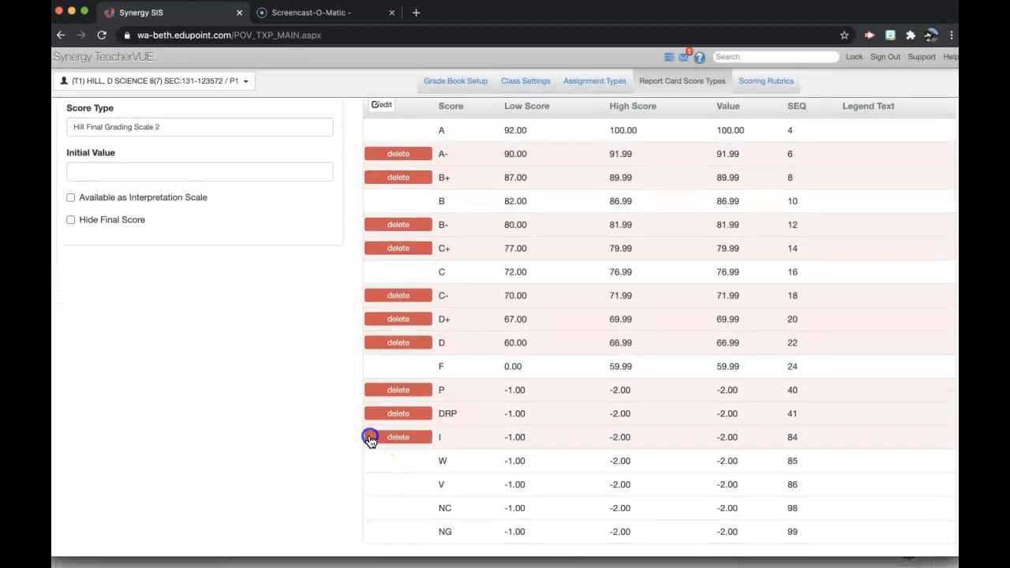
{"action": "left_click", "coordinate": [368, 461]}
{"action": "left_click", "coordinate": [368, 484]}
{"action": "left_click", "coordinate": [369, 508]}
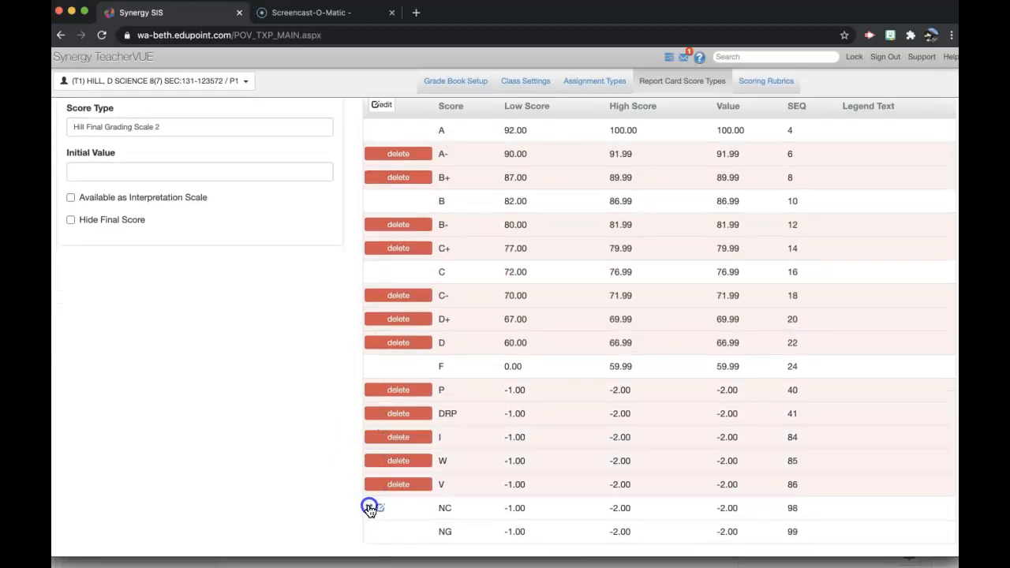
{"action": "left_click", "coordinate": [368, 532]}
Edit the A row and set its low score to 90.00
{"action": "scroll", "coordinate": [420, 384], "scroll_direction": "up", "scroll_amount": 3}
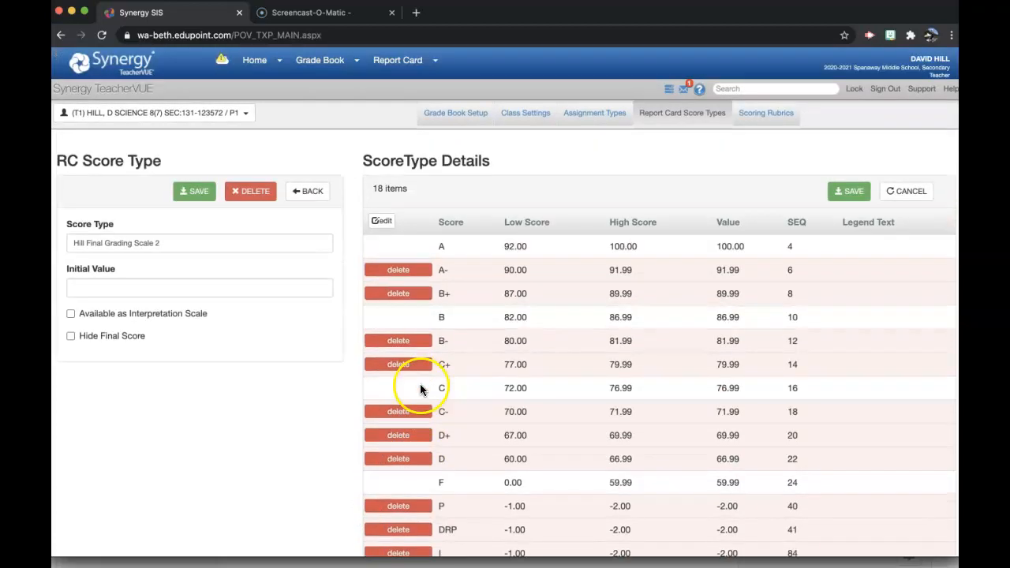
{"action": "left_click", "coordinate": [382, 245]}
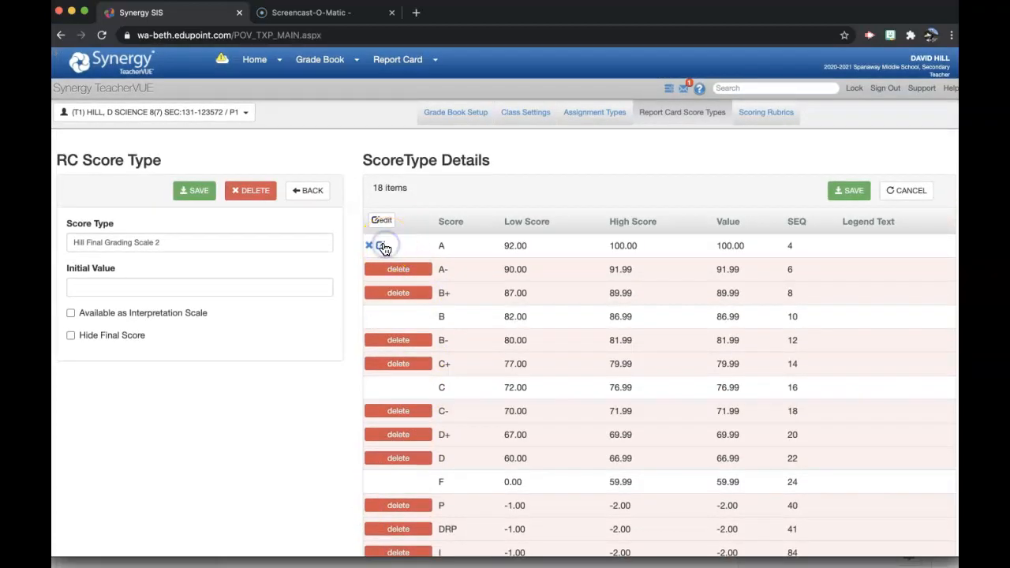
{"action": "left_click", "coordinate": [456, 246]}
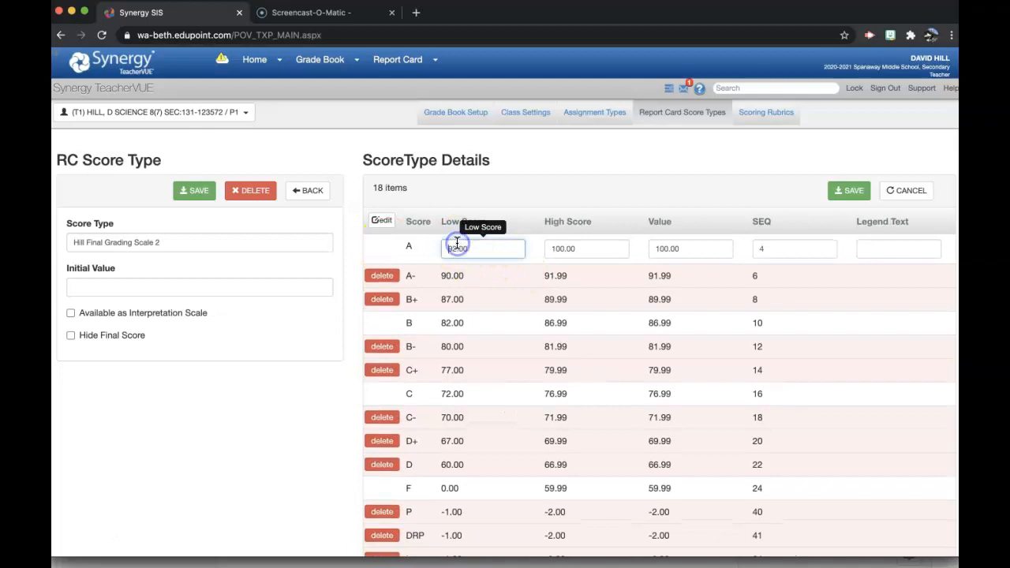
{"action": "key", "text": "BackSpace"}
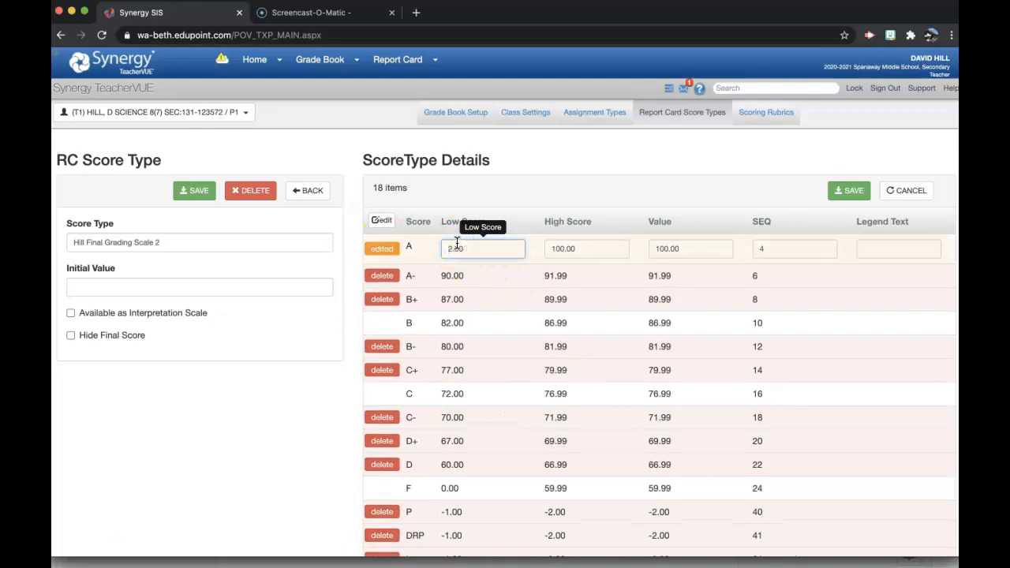
Edit the B row with low score 80.00, high score 89.99 and value 89.99
{"action": "left_click", "coordinate": [384, 322]}
{"action": "left_click", "coordinate": [454, 324]}
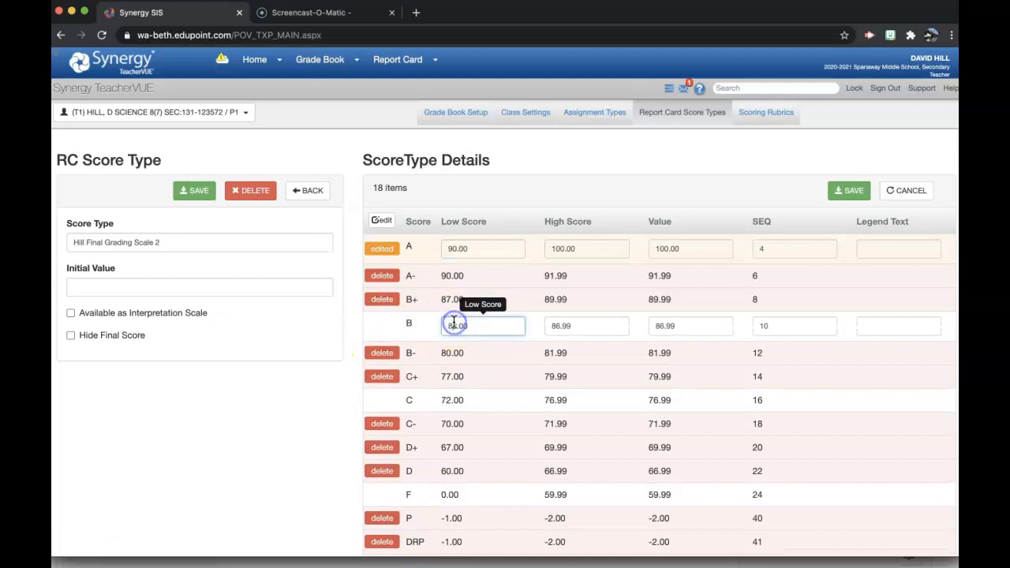
{"action": "key", "text": "BackSpace"}
{"action": "type", "text": "0"}
{"action": "left_click", "coordinate": [559, 323]}
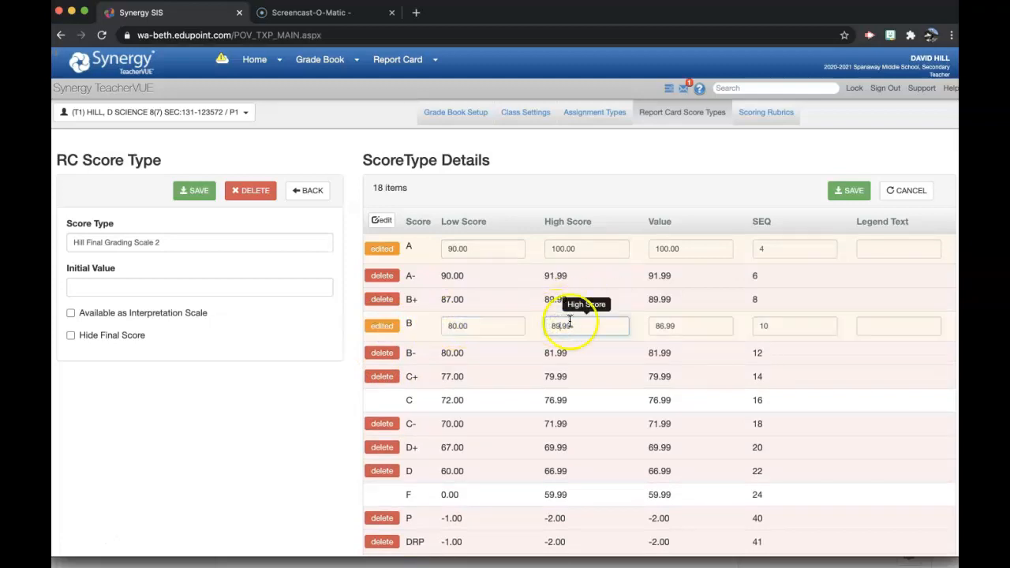
{"action": "left_click", "coordinate": [663, 327]}
{"action": "key", "text": "BackSpace"}
{"action": "type", "text": "9"}
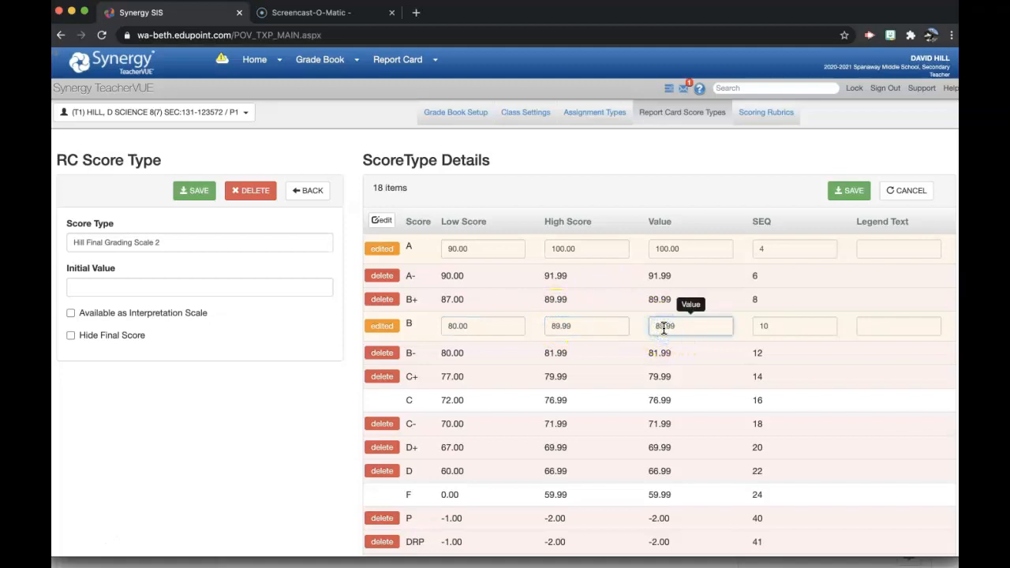
Edit the C row with low score 70.00, high score 79.99 and value 79.99
{"action": "left_click", "coordinate": [381, 403]}
{"action": "left_click", "coordinate": [455, 403]}
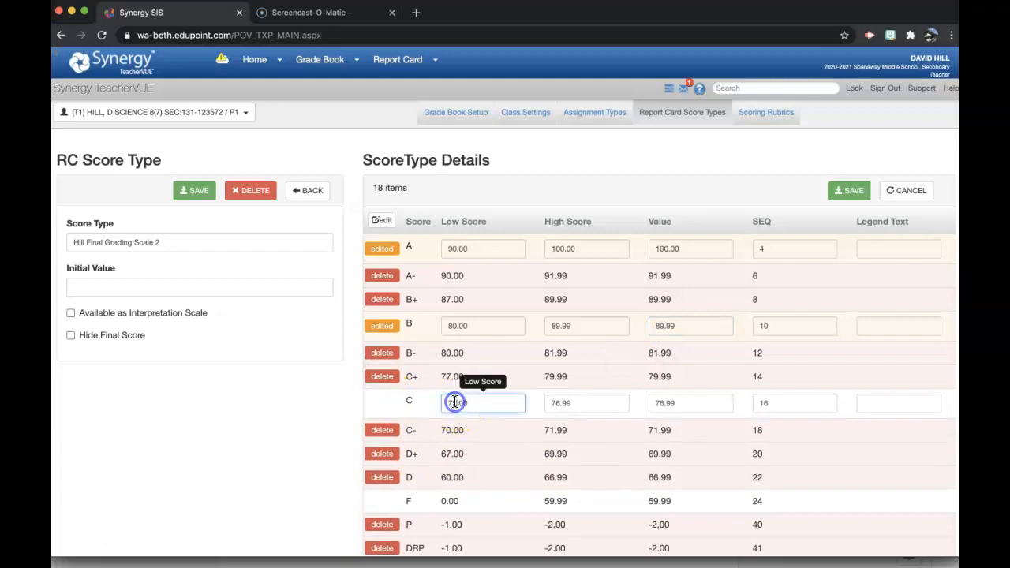
{"action": "key", "text": "BackSpace"}
{"action": "type", "text": "0"}
{"action": "left_click", "coordinate": [561, 403]}
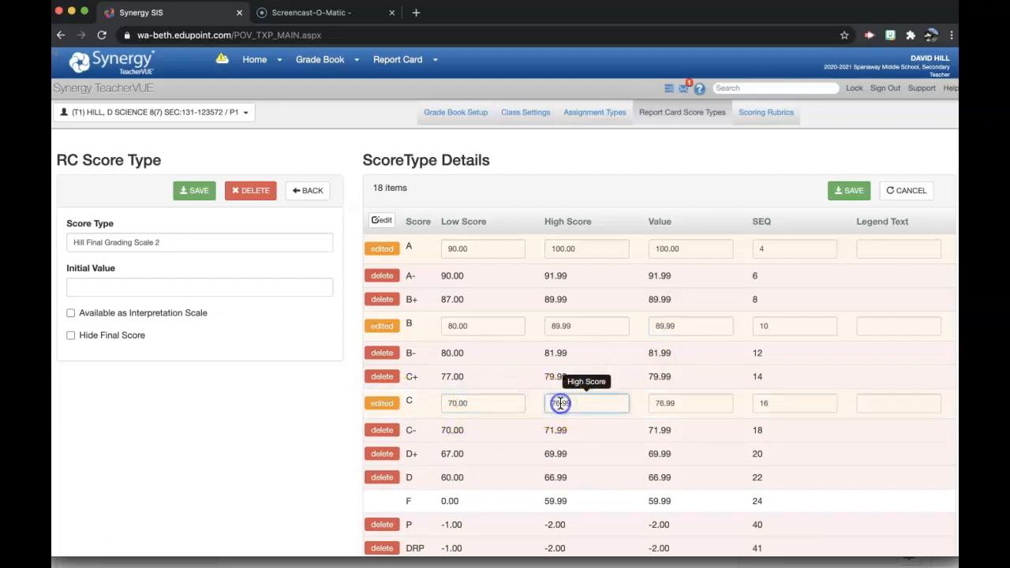
{"action": "left_click", "coordinate": [663, 403]}
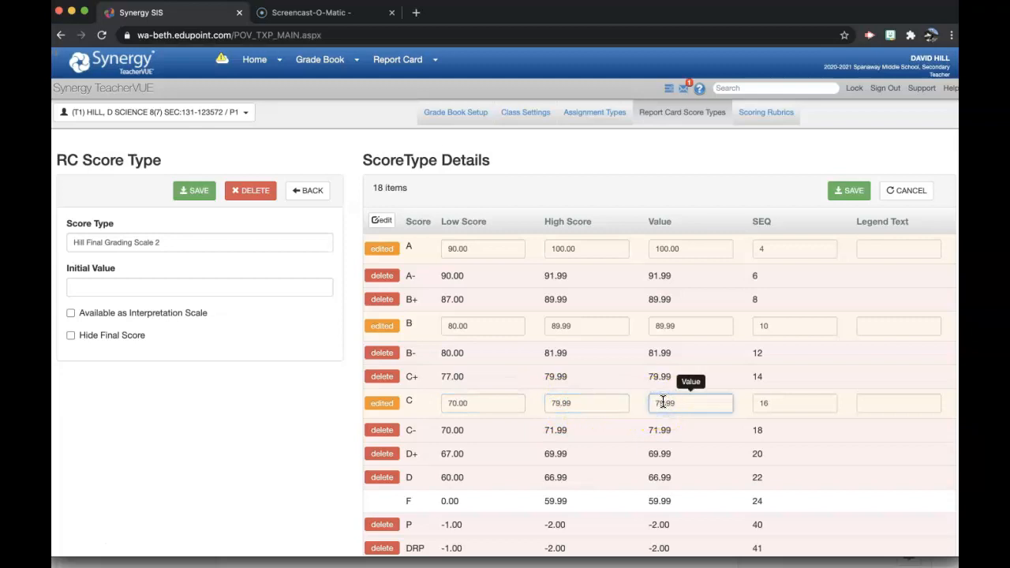
Edit the F row with high score 69.99 and value 69.99
{"action": "scroll", "coordinate": [481, 464], "scroll_direction": "down", "scroll_amount": 3}
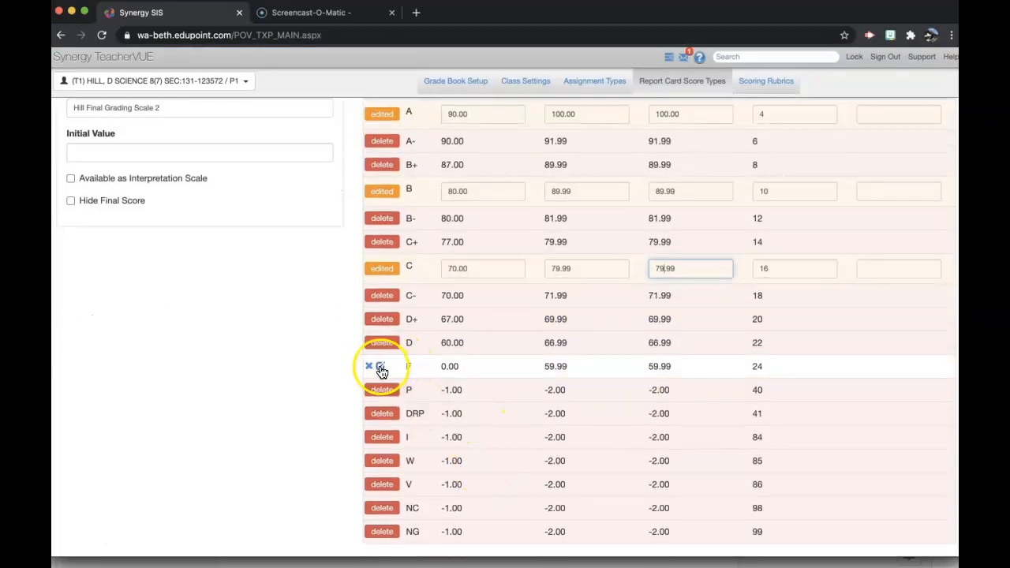
{"action": "left_click", "coordinate": [380, 367]}
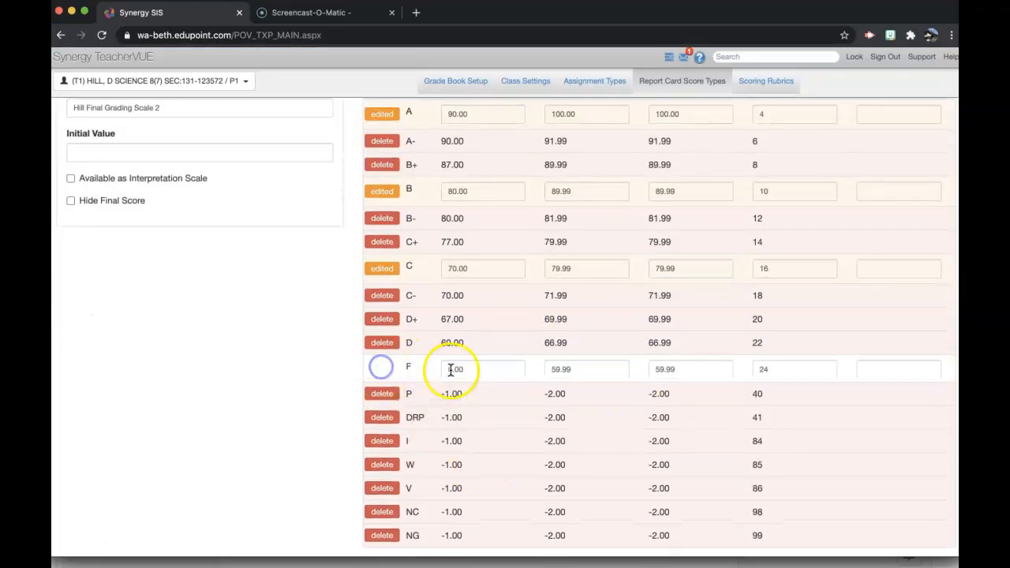
{"action": "left_click", "coordinate": [555, 368]}
{"action": "key", "text": "BackSpace"}
{"action": "type", "text": "6"}
{"action": "left_click", "coordinate": [661, 370]}
{"action": "key", "text": "BackSpace"}
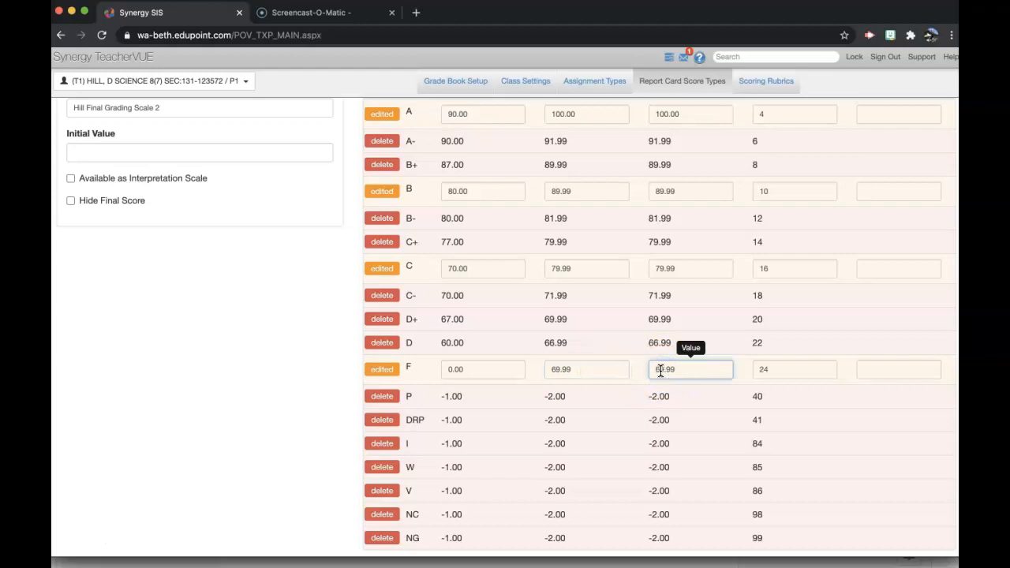
{"action": "type", "text": "6"}
Save the final grading scale's score details and confirm the deletion of the marked rows
{"action": "scroll", "coordinate": [661, 334], "scroll_direction": "up", "scroll_amount": 2}
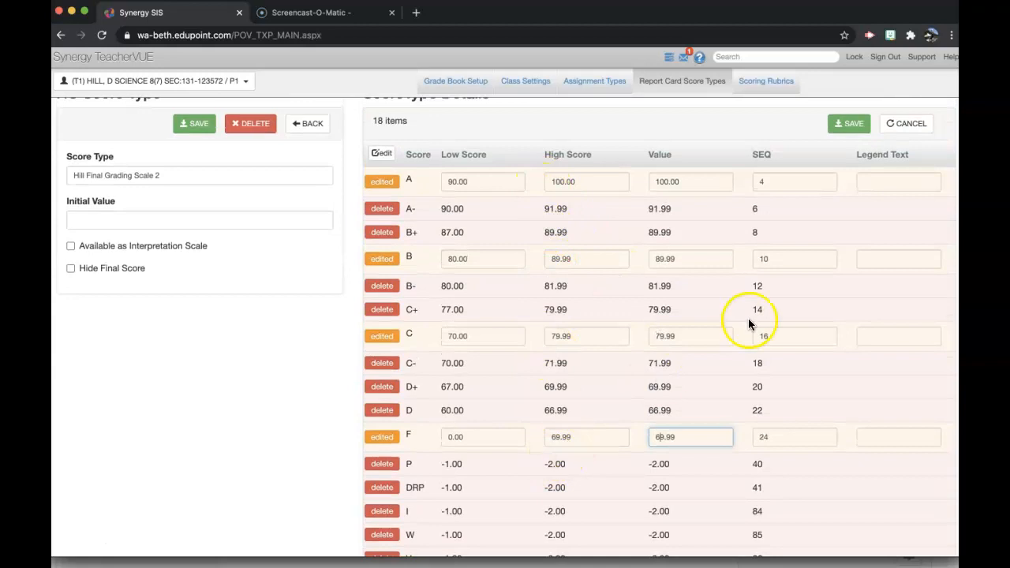
{"action": "left_click", "coordinate": [839, 118]}
{"action": "left_click", "coordinate": [623, 107]}
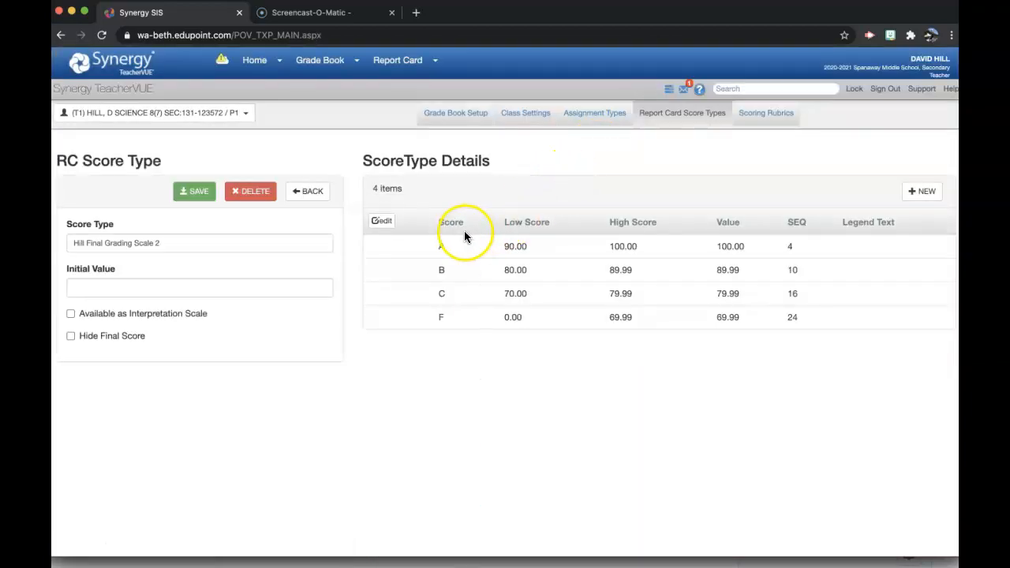
Save the second final grading scale's score type and return to the list of report card score types
{"action": "mouse_move", "coordinate": [454, 318]}
{"action": "left_click", "coordinate": [191, 191]}
{"action": "left_click", "coordinate": [319, 205]}
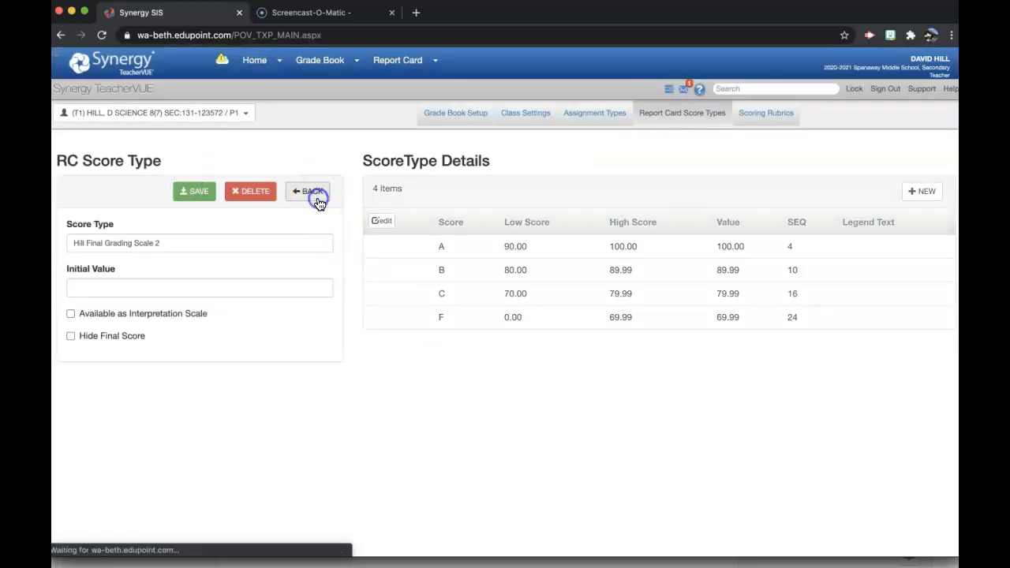
Review the custom Advisory/TA, progress and final grading scales in the report card score types list
{"action": "left_click", "coordinate": [177, 330]}
{"action": "scroll", "coordinate": [118, 386], "scroll_direction": "down", "scroll_amount": 15}
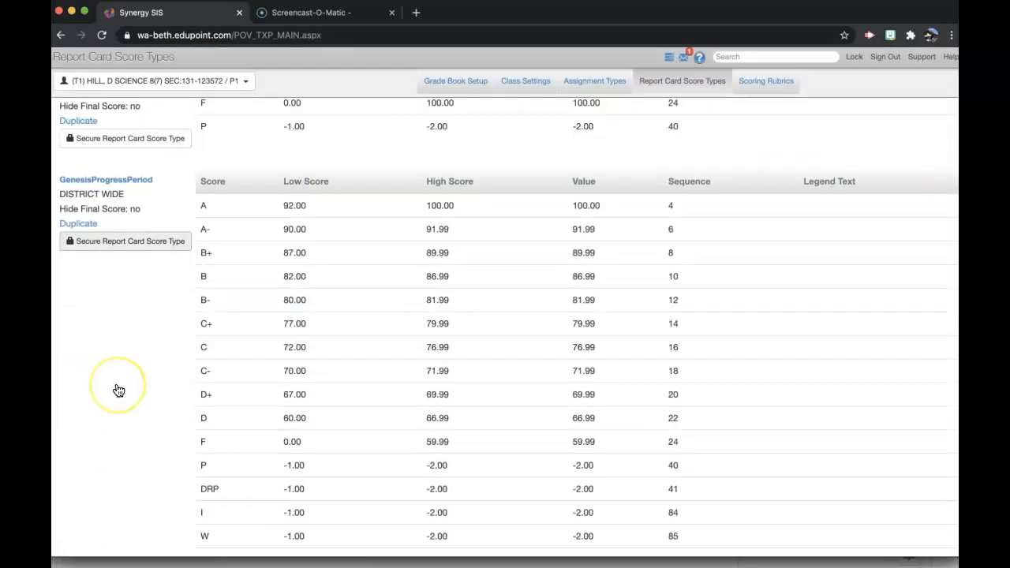
{"action": "scroll", "coordinate": [116, 387], "scroll_direction": "down", "scroll_amount": 15}
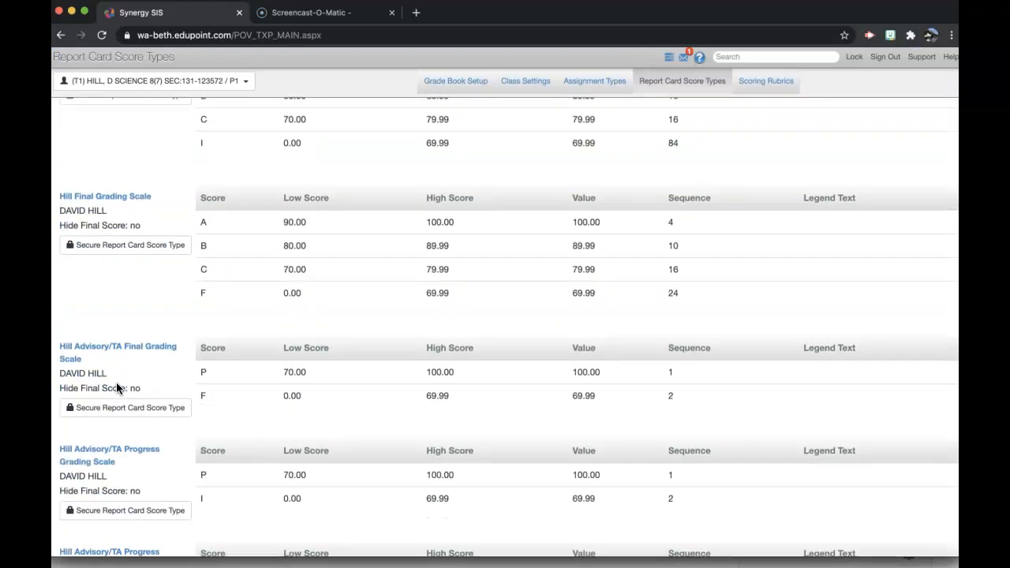
{"action": "scroll", "coordinate": [116, 382], "scroll_direction": "up", "scroll_amount": 2}
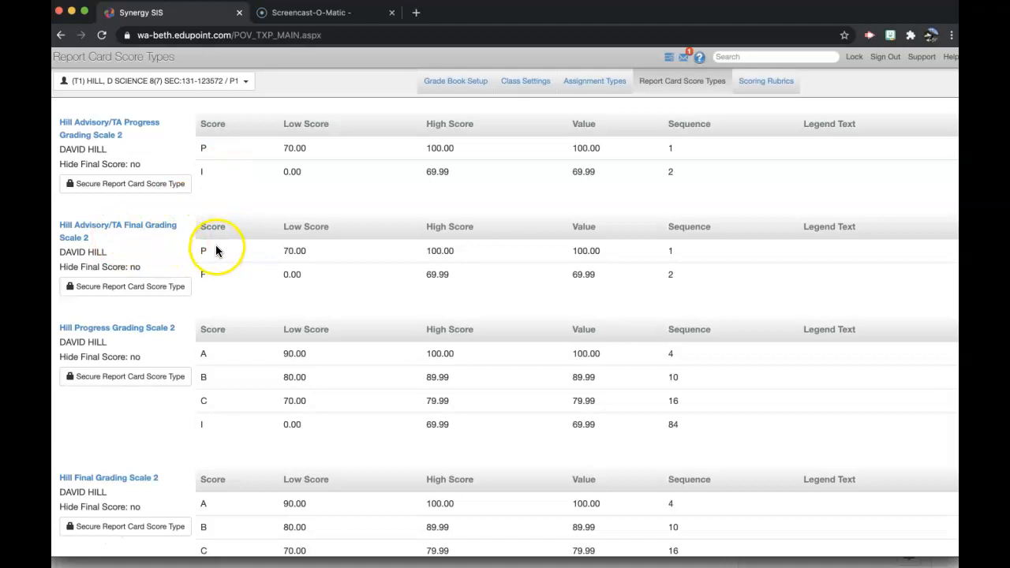
{"action": "scroll", "coordinate": [135, 331], "scroll_direction": "down", "scroll_amount": 3}
{"action": "scroll", "coordinate": [135, 316], "scroll_direction": "up", "scroll_amount": 2}
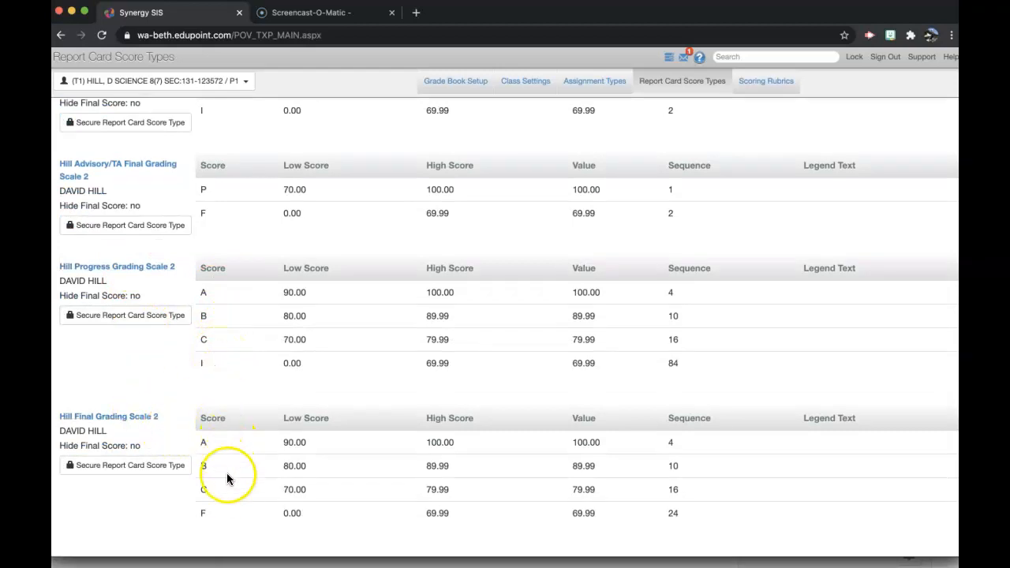
{"action": "scroll", "coordinate": [373, 407], "scroll_direction": "down", "scroll_amount": 20}
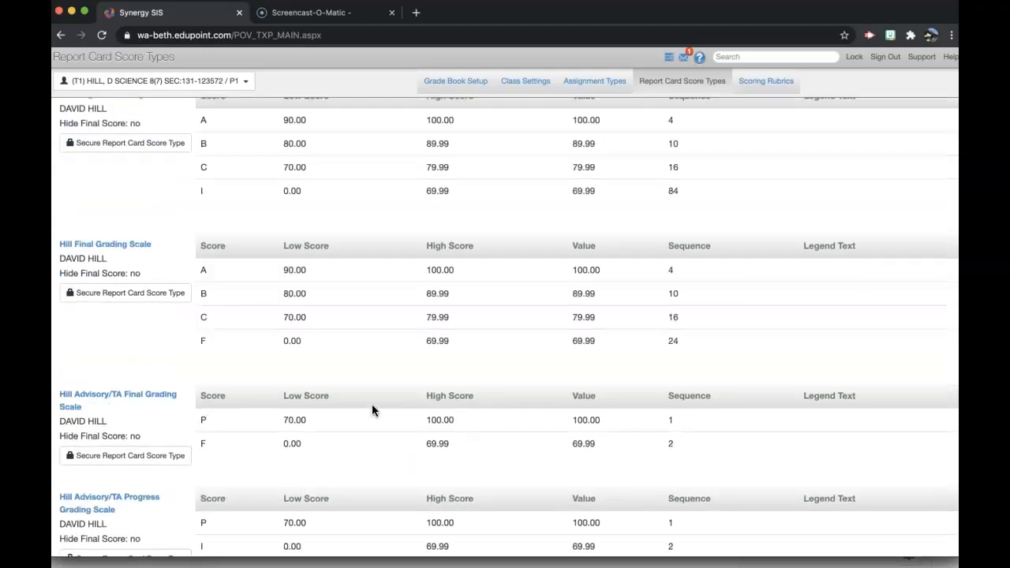
{"action": "scroll", "coordinate": [372, 404], "scroll_direction": "up", "scroll_amount": 15}
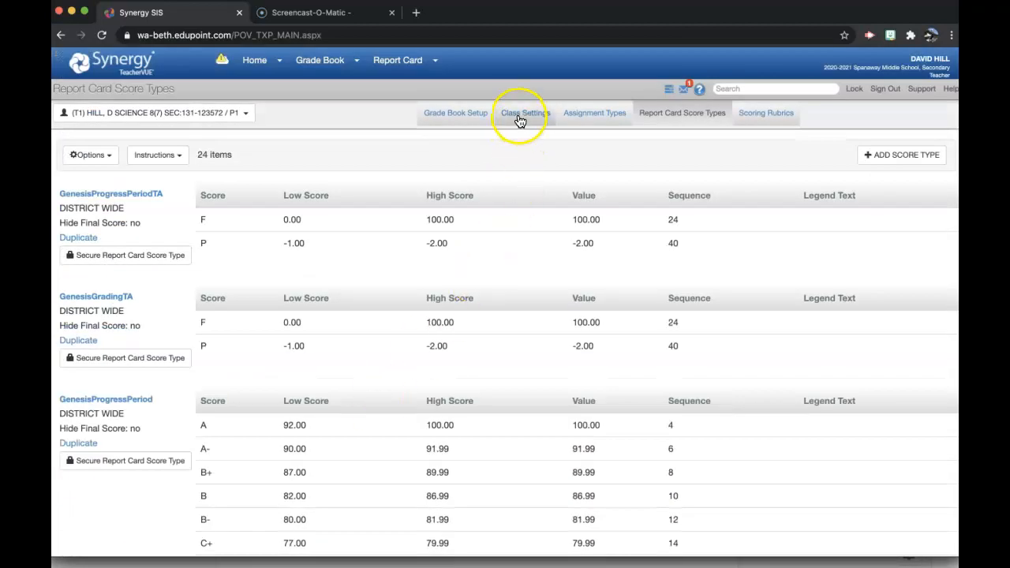
In Class Settings, assign the teacher's original Final Grading Scale to grading periods and Progress Grading Scale to progress periods for Science 8(2)
{"action": "left_click", "coordinate": [518, 115]}
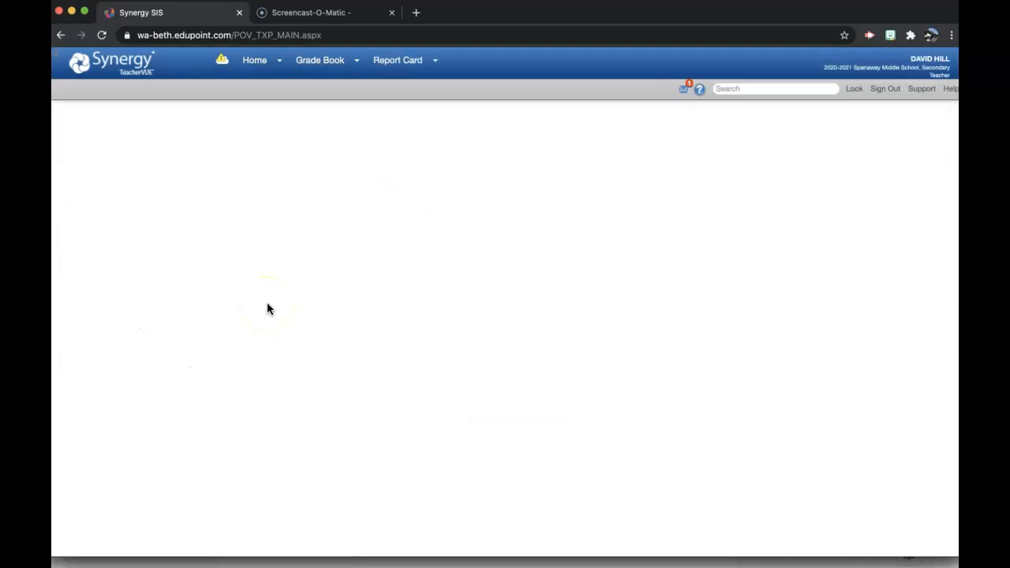
{"action": "scroll", "coordinate": [267, 309], "scroll_direction": "down", "scroll_amount": 1}
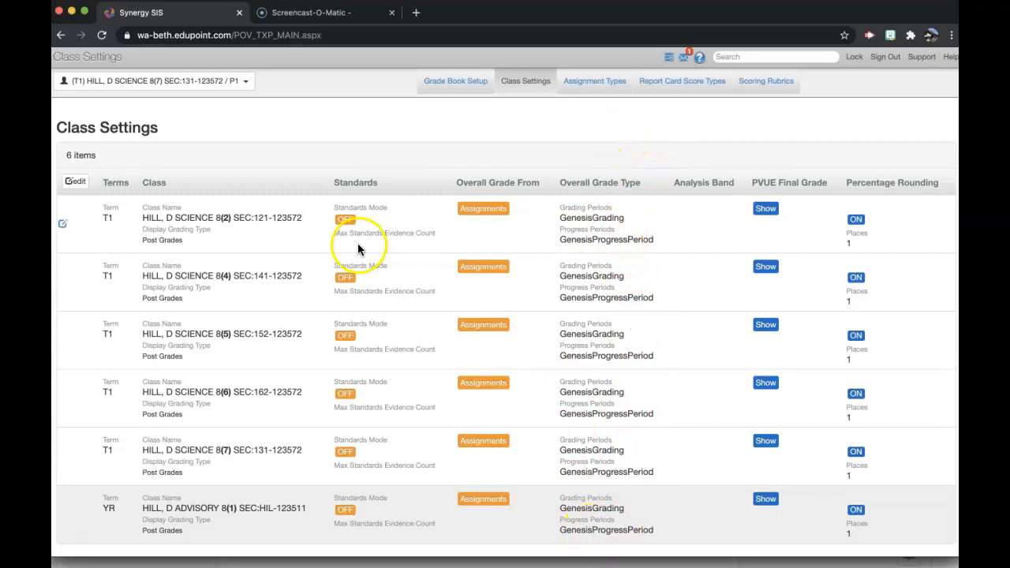
{"action": "left_click", "coordinate": [65, 226]}
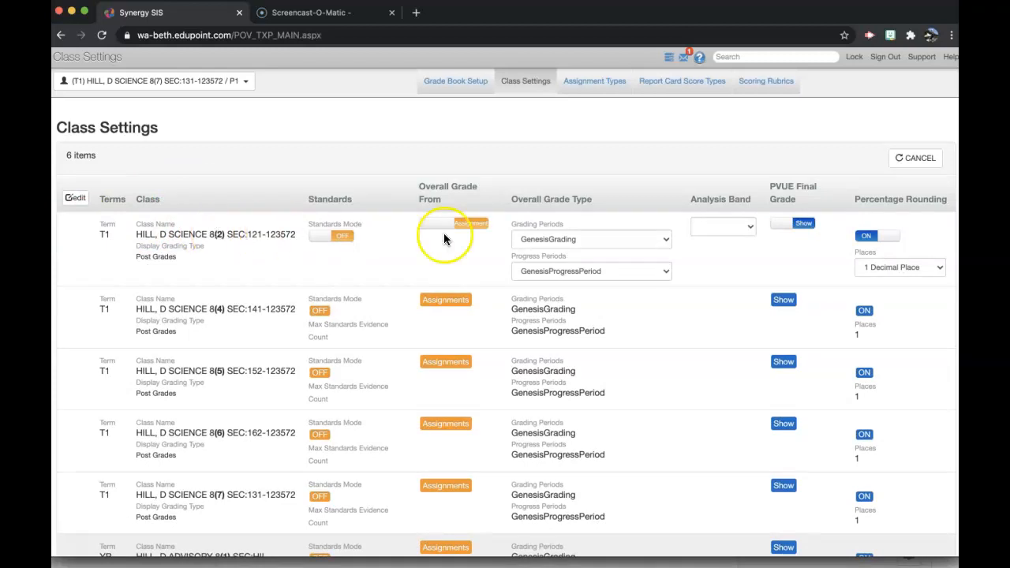
{"action": "left_click", "coordinate": [566, 239]}
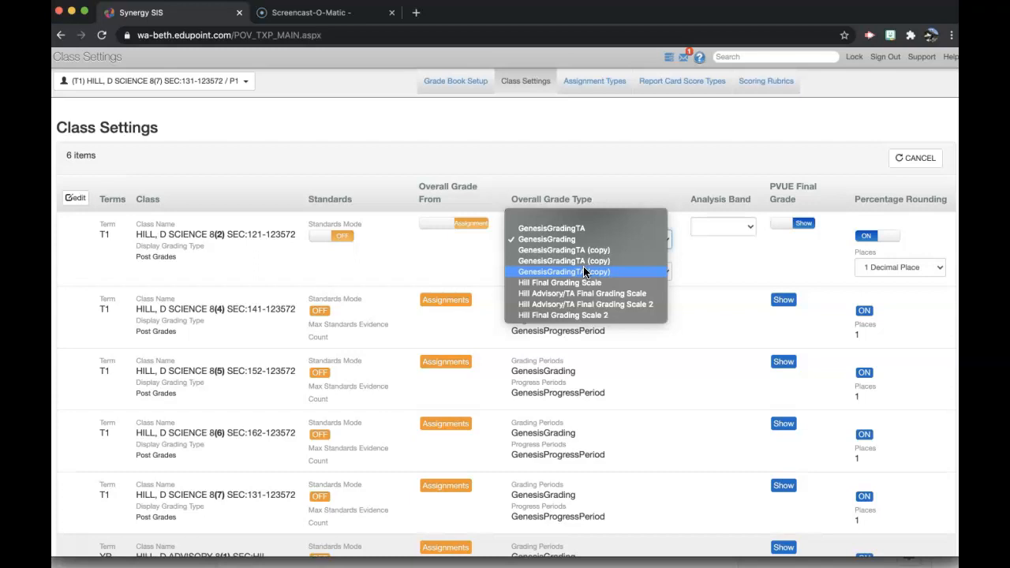
{"action": "left_click", "coordinate": [565, 220]}
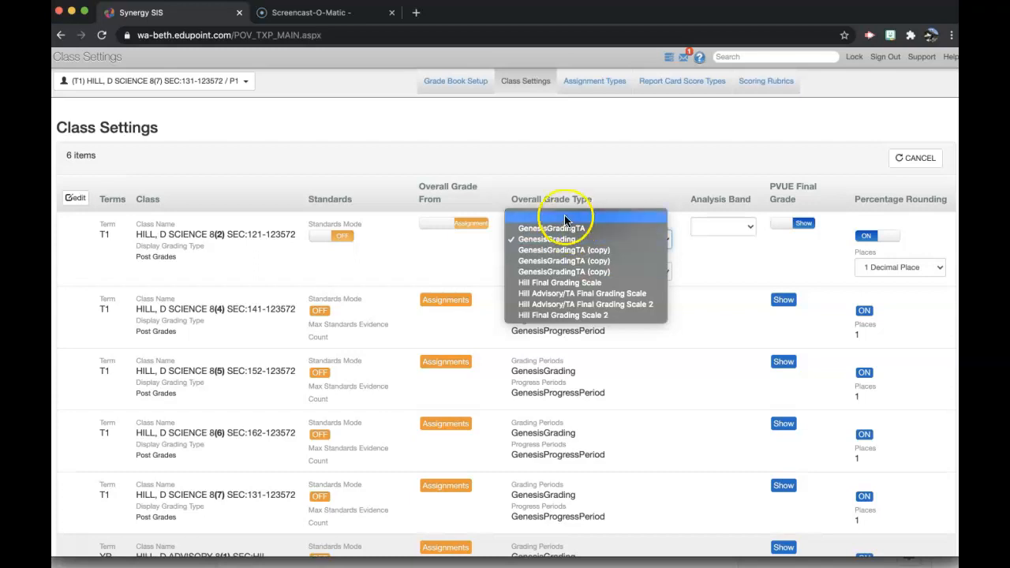
{"action": "left_click", "coordinate": [579, 282]}
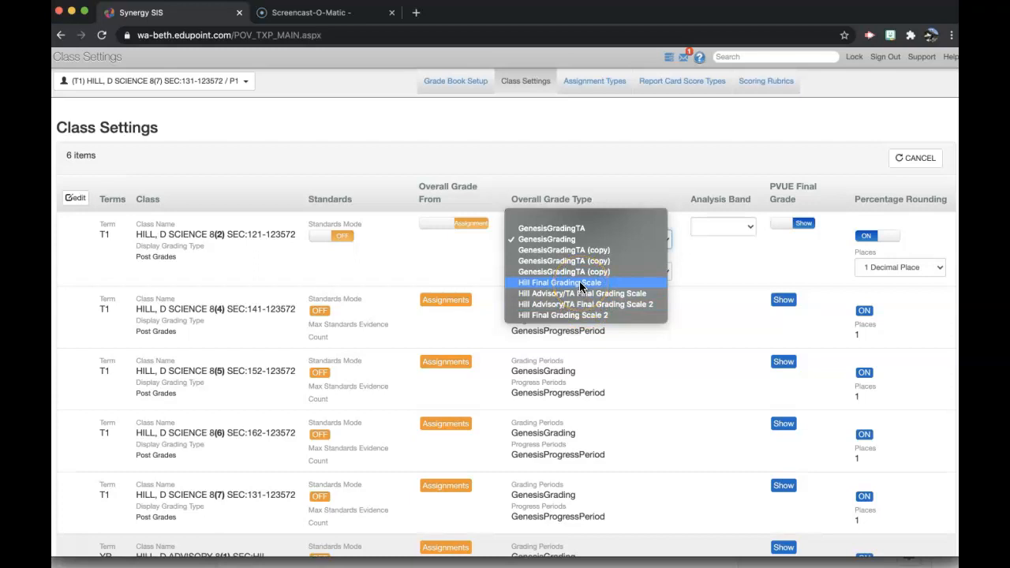
{"action": "left_click", "coordinate": [581, 284]}
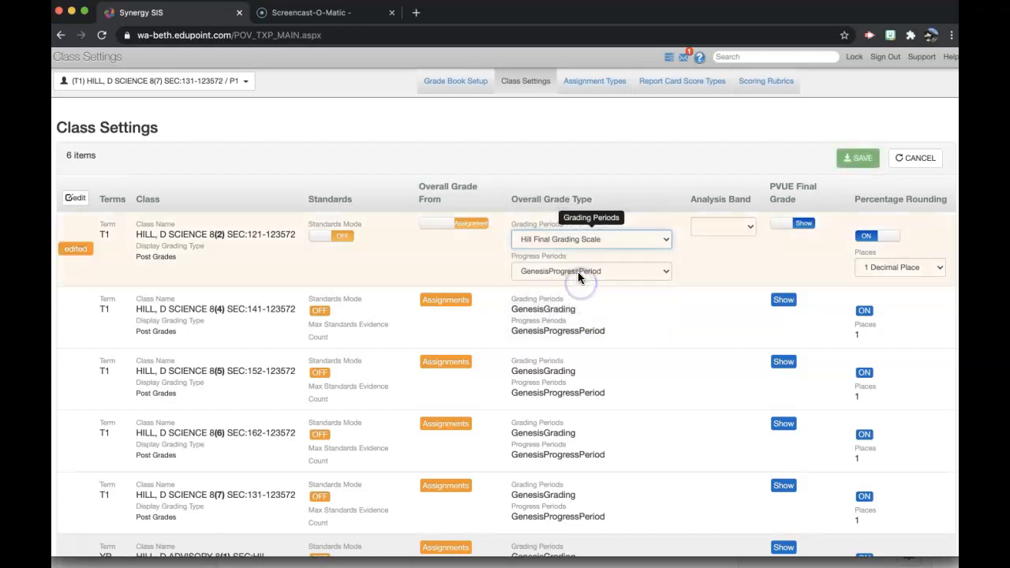
{"action": "left_click", "coordinate": [576, 268]}
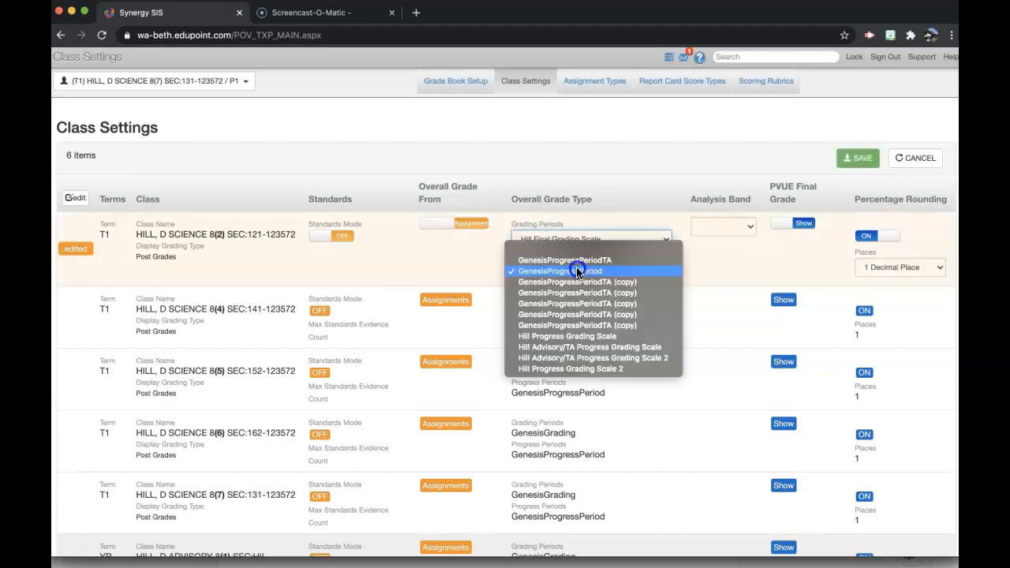
{"action": "left_click", "coordinate": [584, 336]}
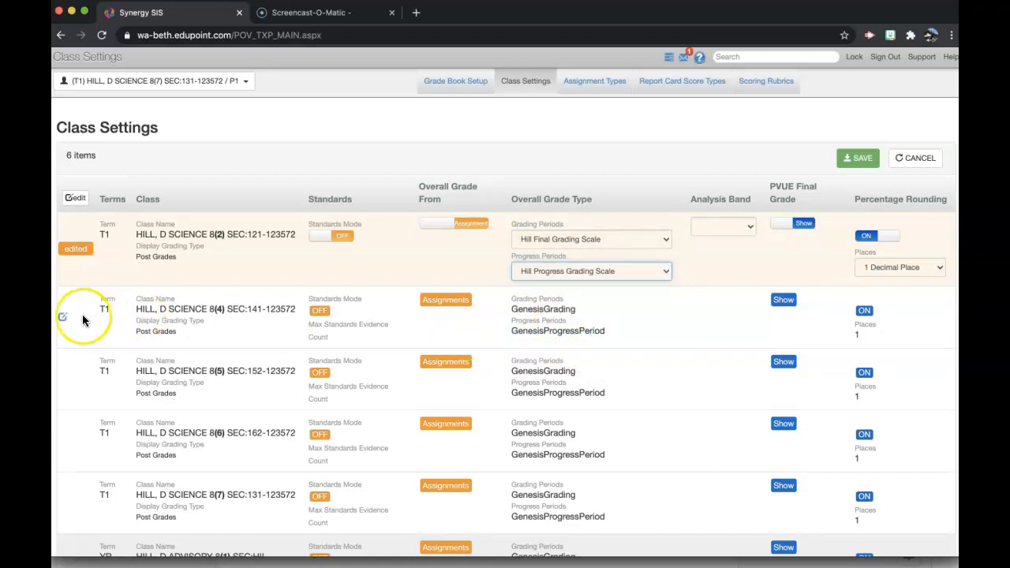
Set Science 8(4) to use the teacher's original Final Grading Scale for grading periods and Progress Grading Scale for progress periods
{"action": "left_click", "coordinate": [67, 318]}
{"action": "left_click", "coordinate": [552, 314]}
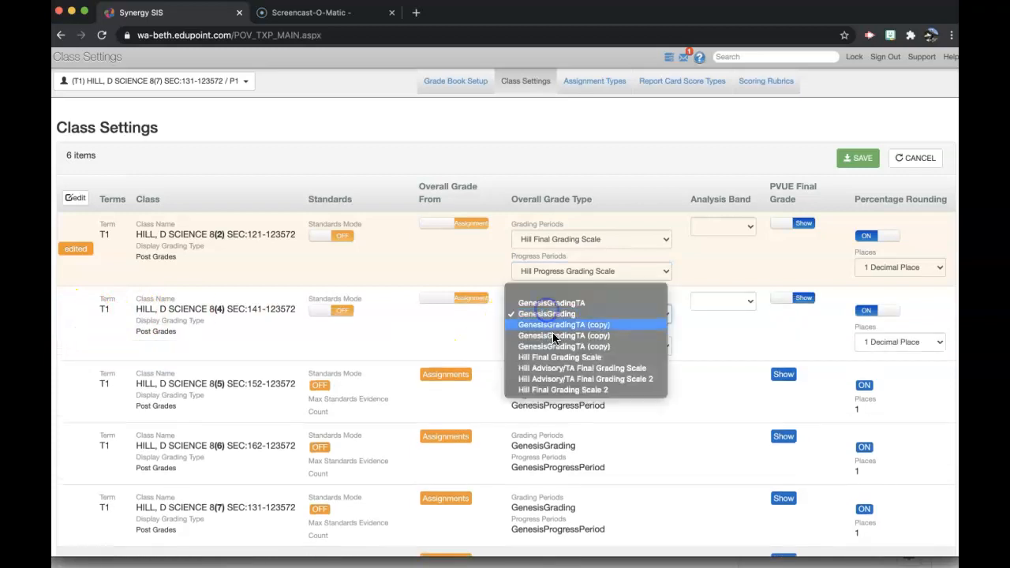
{"action": "left_click", "coordinate": [552, 357]}
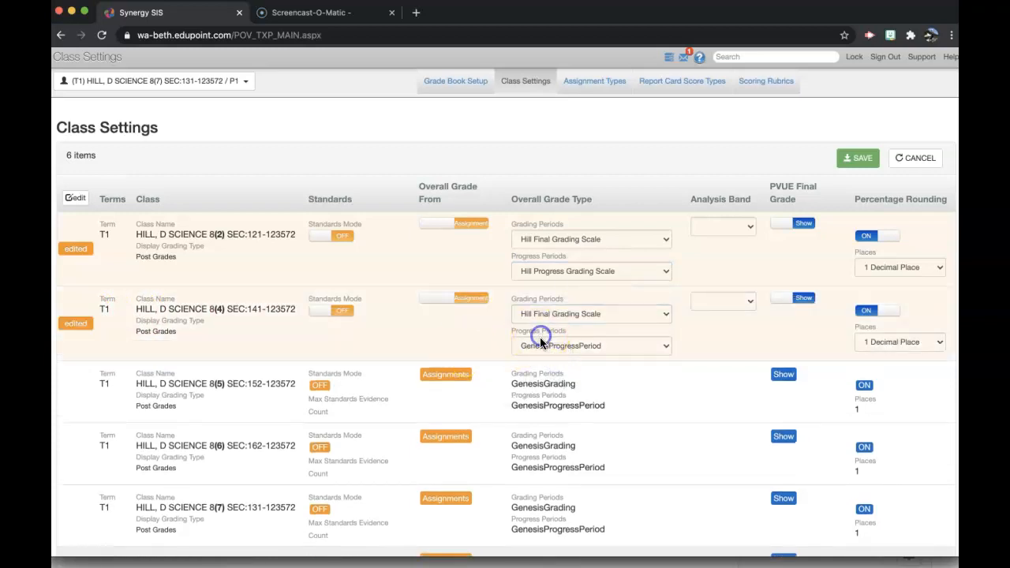
{"action": "left_click", "coordinate": [540, 342]}
{"action": "left_click", "coordinate": [561, 408]}
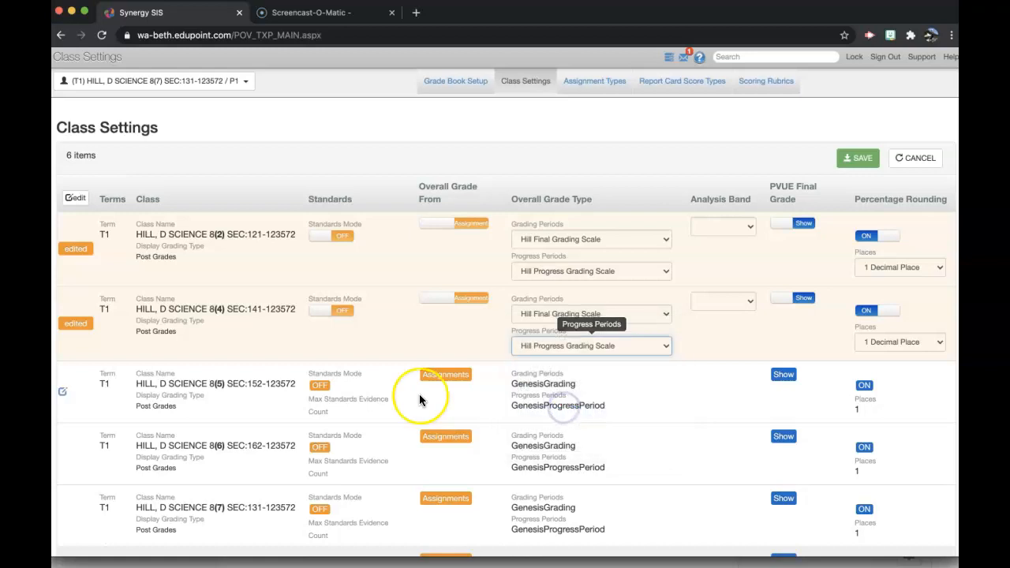
Set Science 8(5) to use the teacher's original Final Grading Scale for grading periods and Progress Grading Scale for progress periods
{"action": "left_click", "coordinate": [63, 394]}
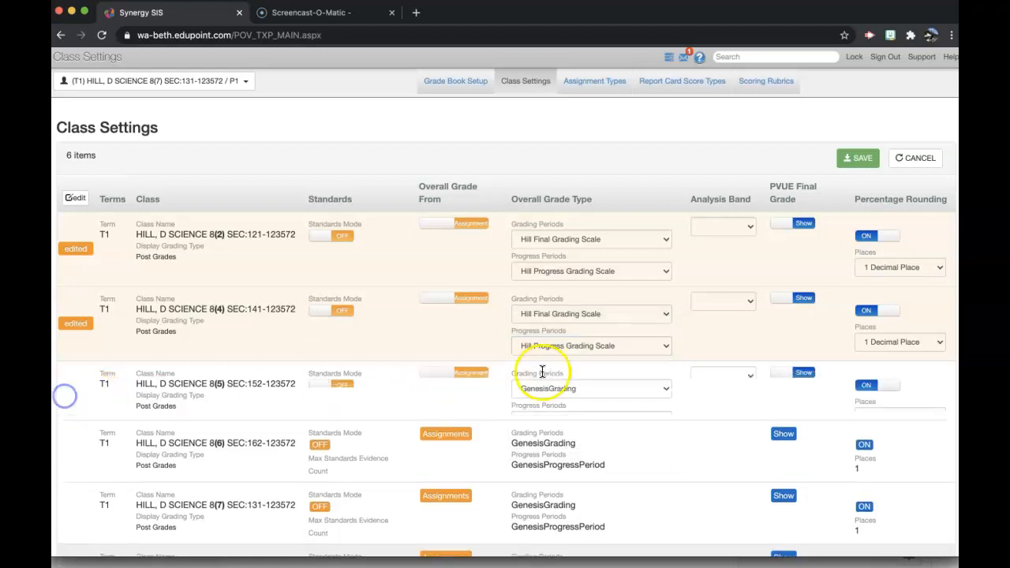
{"action": "left_click", "coordinate": [598, 387]}
{"action": "left_click", "coordinate": [600, 434]}
{"action": "left_click", "coordinate": [585, 418]}
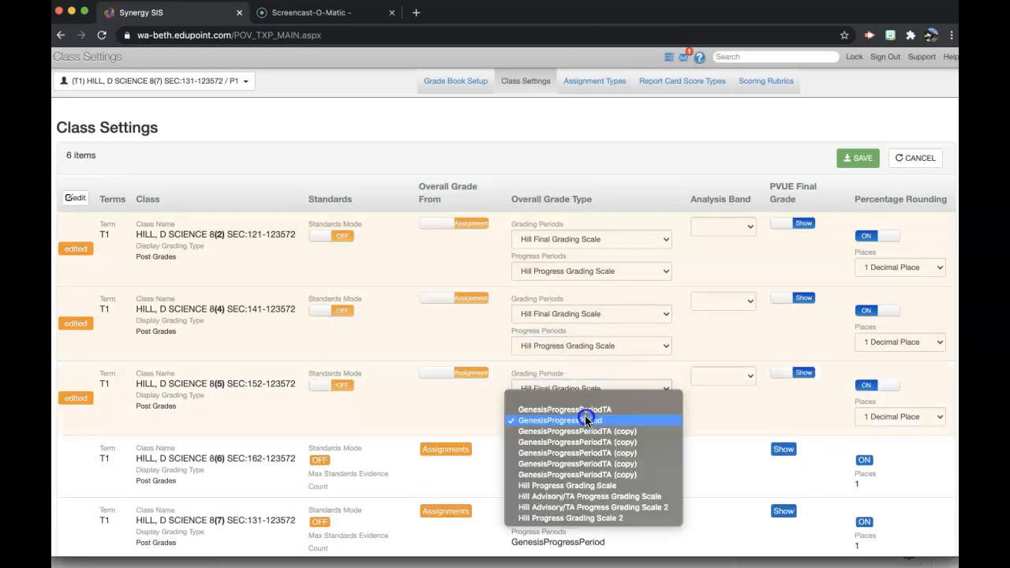
{"action": "left_click", "coordinate": [598, 486]}
Set Science 8(6) to use the teacher's original Final Grading Scale for grading periods and Progress Grading Scale for progress periods
{"action": "scroll", "coordinate": [553, 438], "scroll_direction": "down", "scroll_amount": 1}
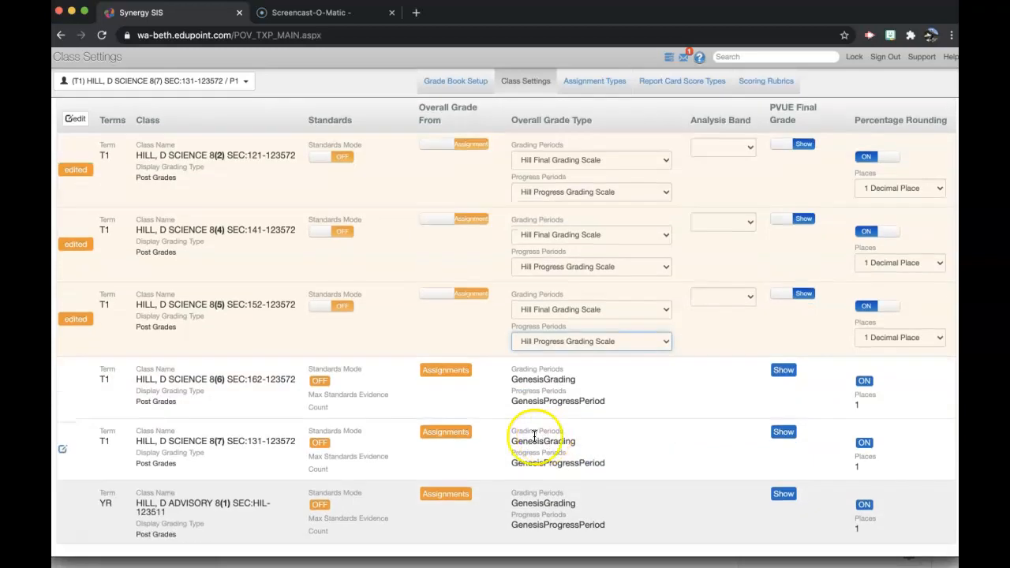
{"action": "left_click", "coordinate": [63, 393]}
{"action": "left_click", "coordinate": [537, 384]}
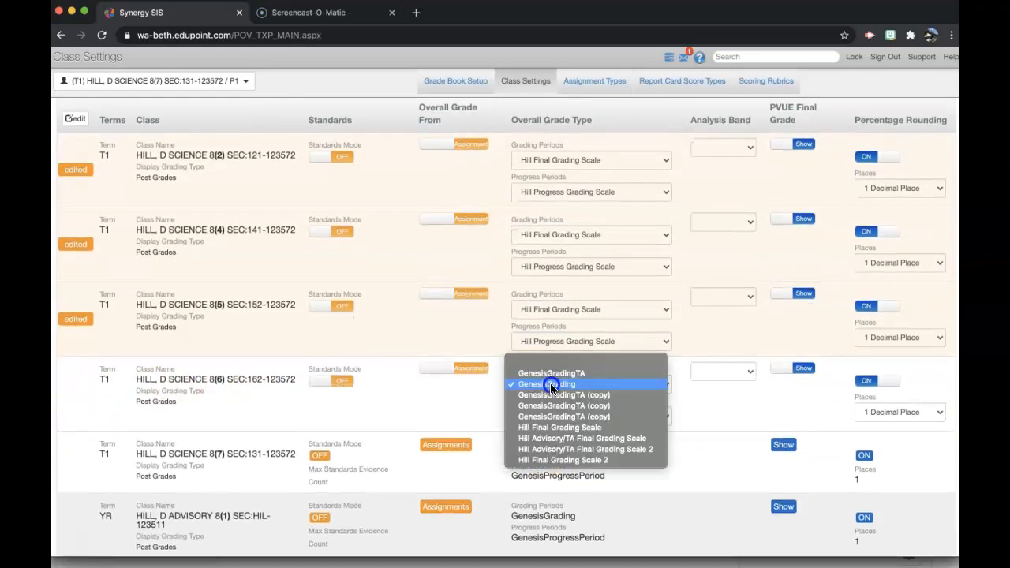
{"action": "left_click", "coordinate": [559, 427]}
{"action": "left_click", "coordinate": [560, 415]}
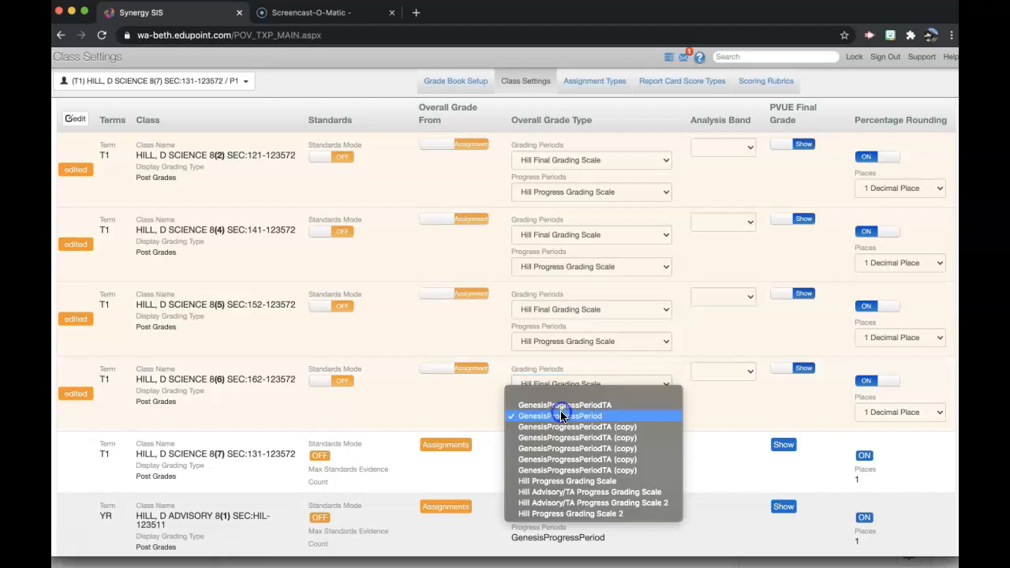
{"action": "left_click", "coordinate": [582, 481]}
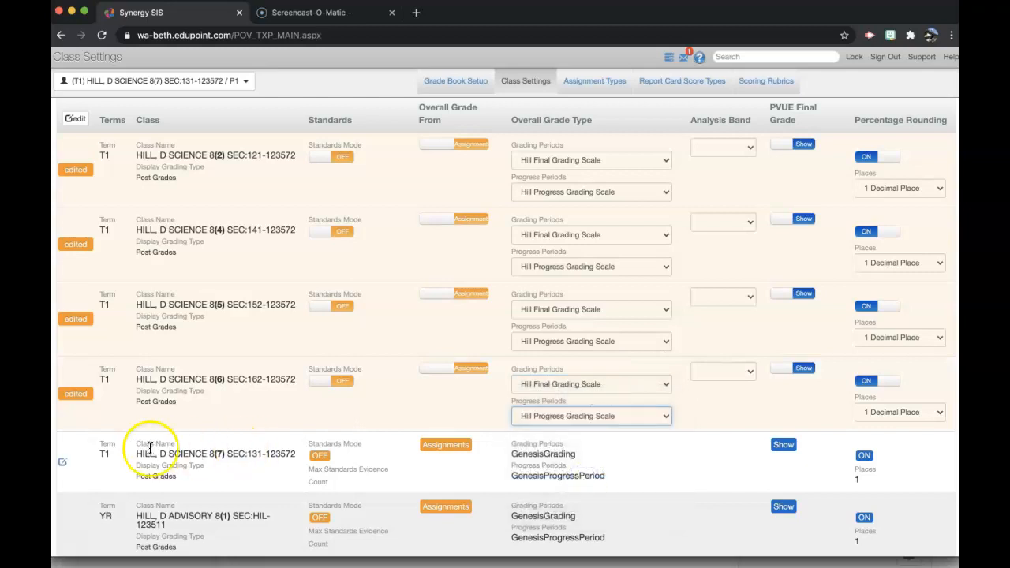
Set Science 8(7) to use the teacher's original Final Grading Scale for grading periods and Progress Grading Scale for progress periods
{"action": "left_click", "coordinate": [63, 465]}
{"action": "left_click", "coordinate": [569, 459]}
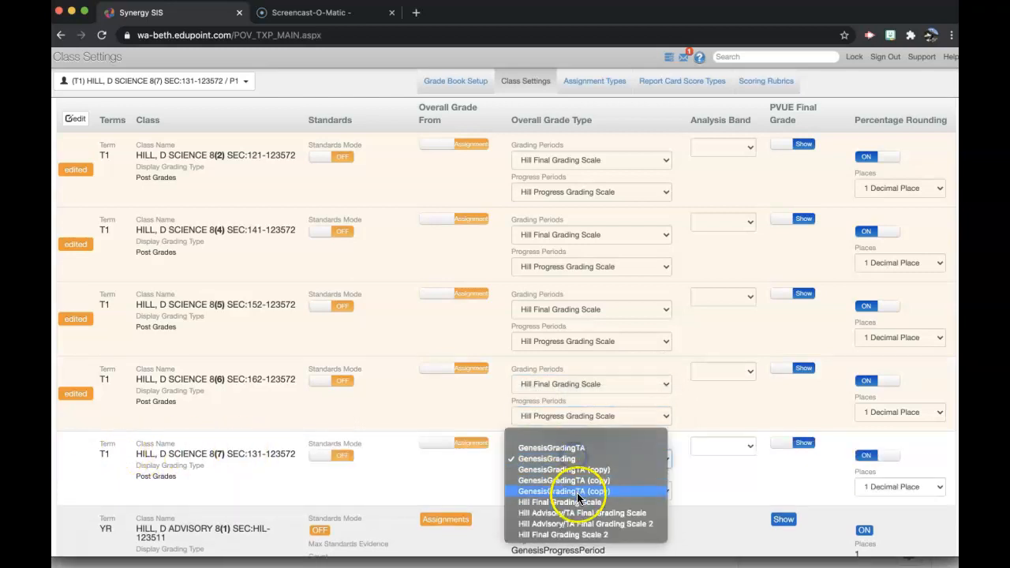
{"action": "left_click", "coordinate": [577, 492]}
{"action": "left_click", "coordinate": [578, 495]}
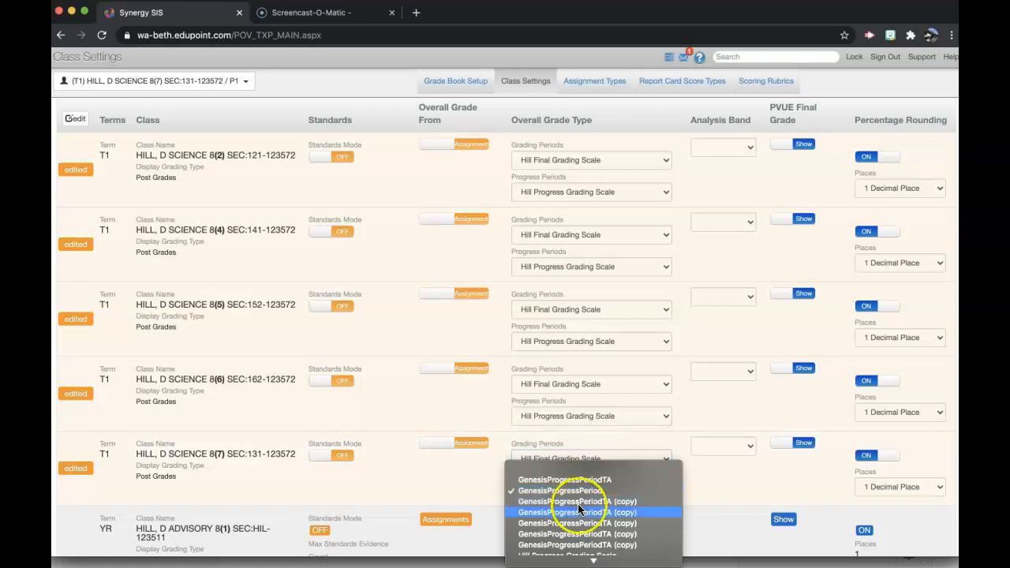
{"action": "scroll", "coordinate": [578, 521], "scroll_direction": "down", "scroll_amount": 2}
{"action": "left_click", "coordinate": [572, 527]}
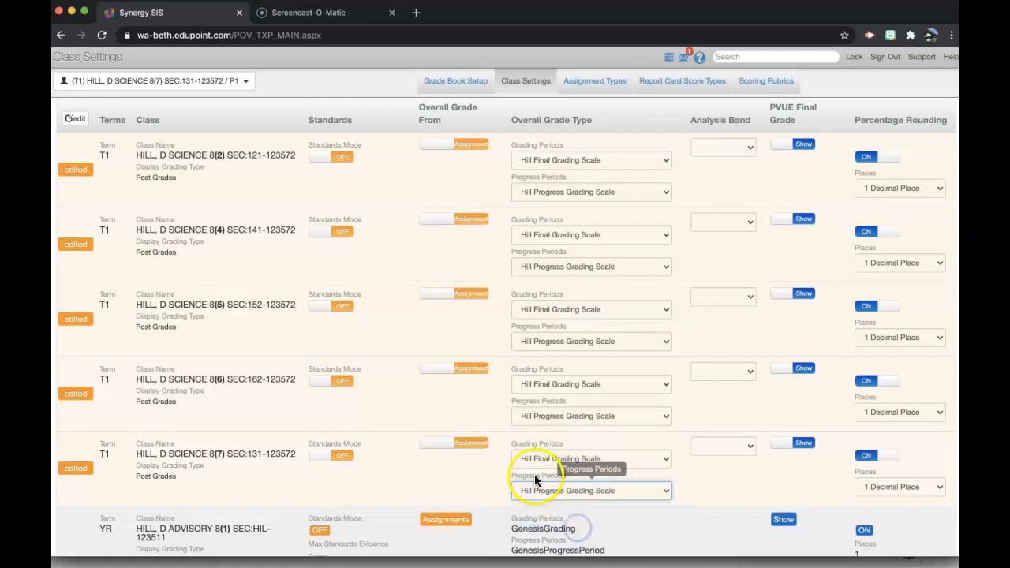
Set Advisory 8(1) to use the teacher's original Advisory/TA Final Grading Scale for grading periods and Advisory/TA Progress Grading Scale for progress periods
{"action": "scroll", "coordinate": [535, 474], "scroll_direction": "down", "scroll_amount": 1}
{"action": "left_click", "coordinate": [62, 513]}
{"action": "left_click", "coordinate": [515, 495]}
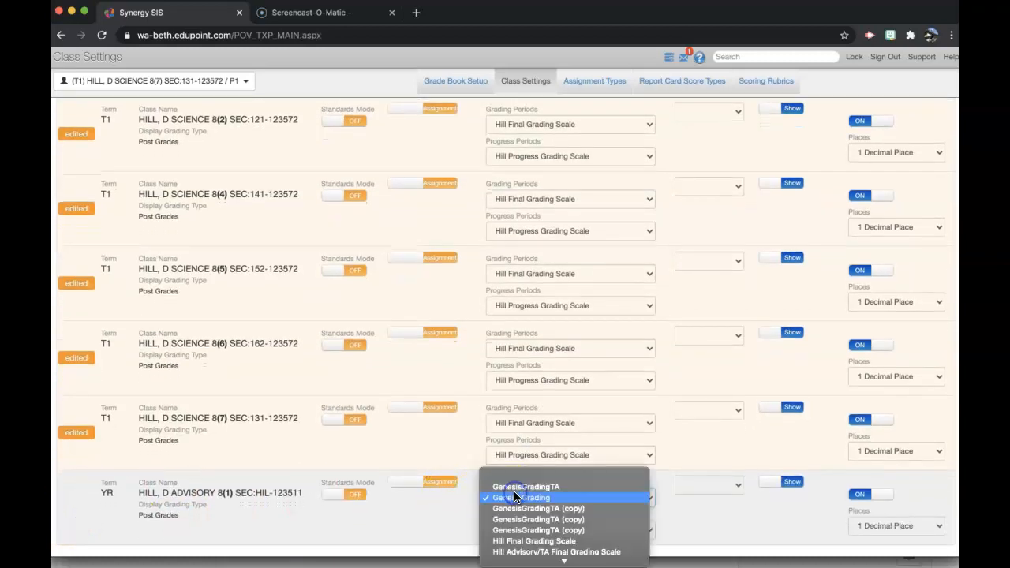
{"action": "scroll", "coordinate": [515, 497], "scroll_direction": "down", "scroll_amount": 1}
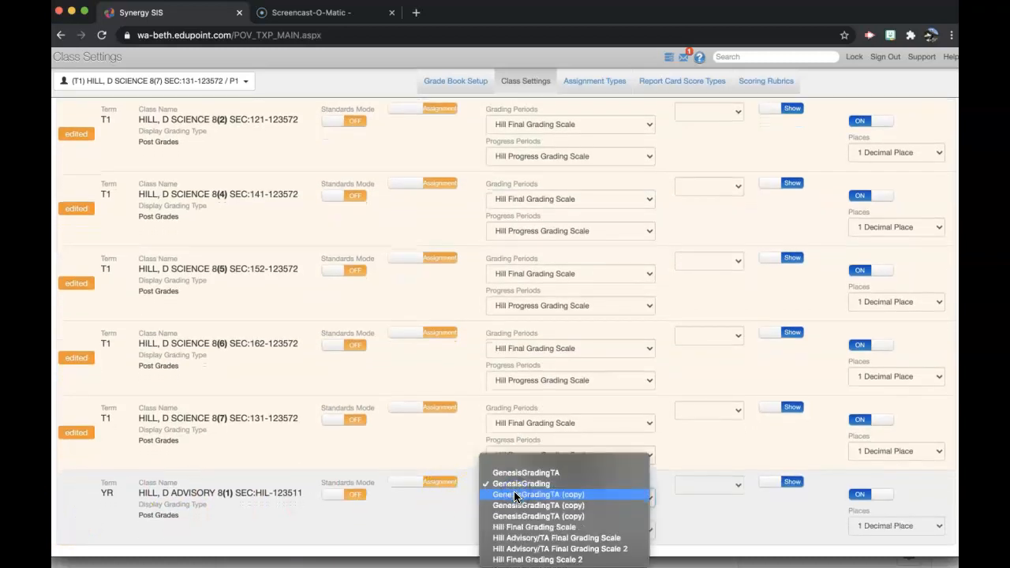
{"action": "left_click", "coordinate": [544, 540]}
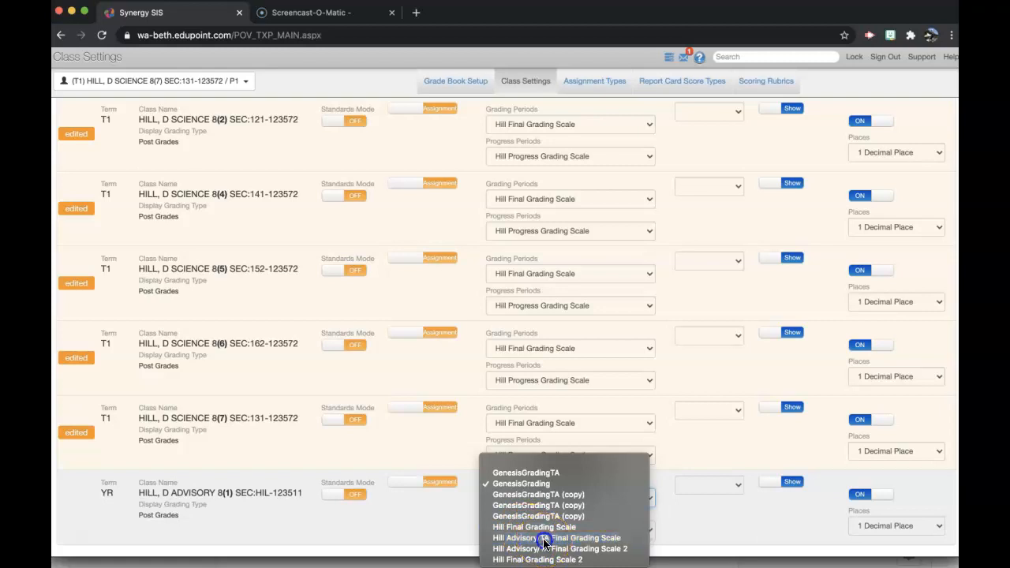
{"action": "left_click", "coordinate": [541, 530]}
{"action": "scroll", "coordinate": [537, 536], "scroll_direction": "down", "scroll_amount": 1}
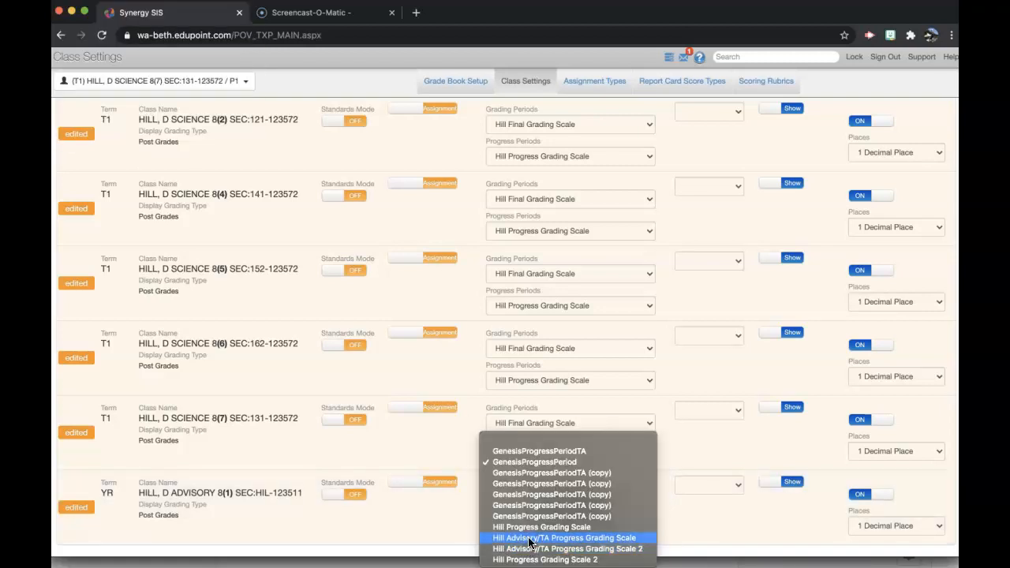
{"action": "left_click", "coordinate": [529, 540]}
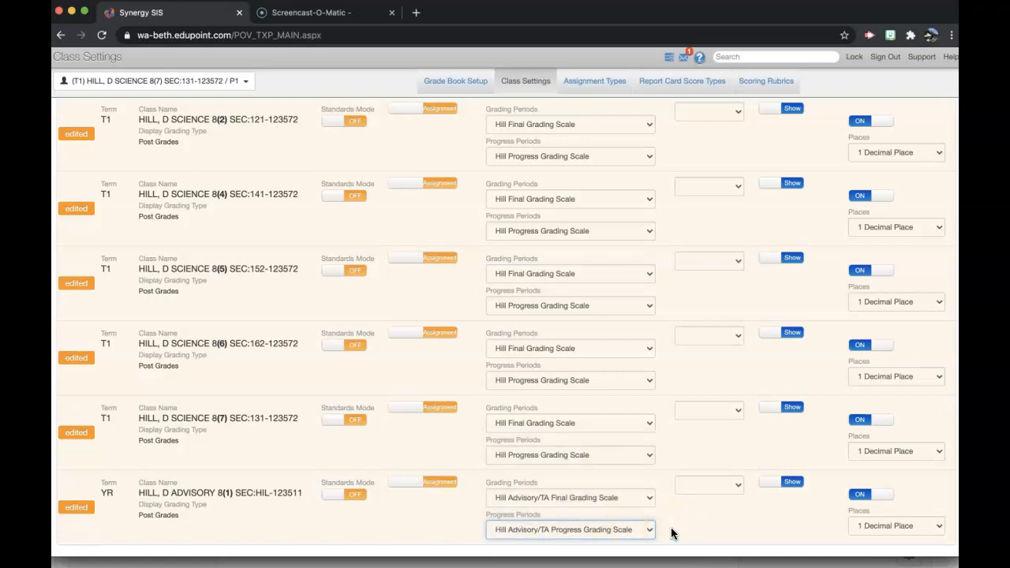
Check the grading scales assigned to all six classes and save the class settings
{"action": "scroll", "coordinate": [450, 444], "scroll_direction": "up", "scroll_amount": 1}
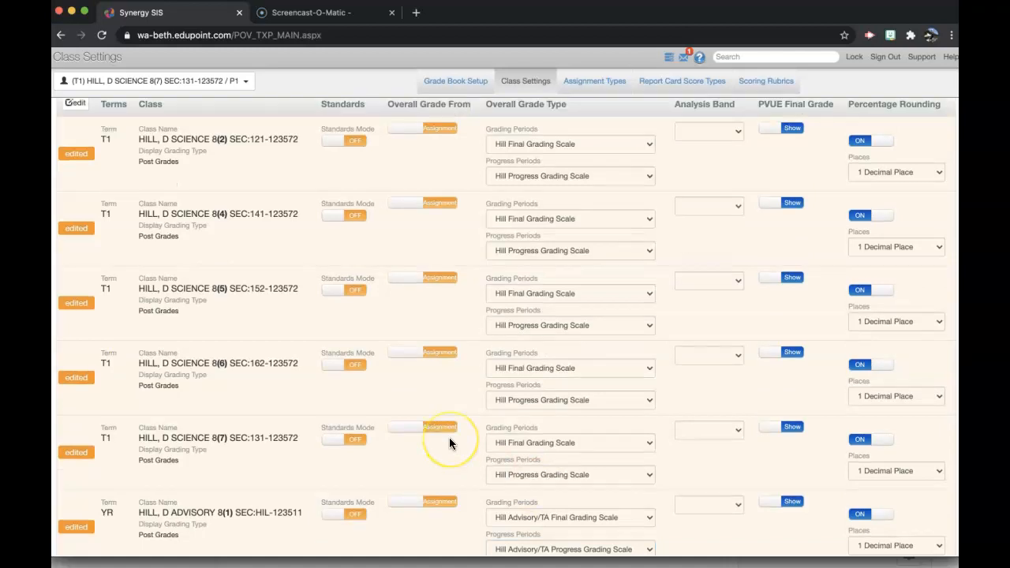
{"action": "scroll", "coordinate": [450, 442], "scroll_direction": "up", "scroll_amount": 3}
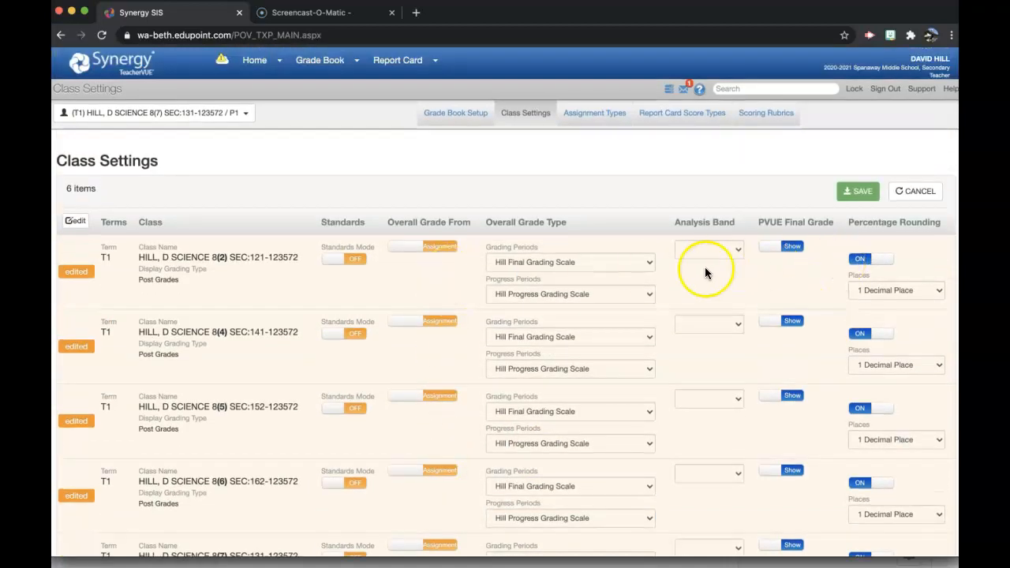
{"action": "scroll", "coordinate": [558, 317], "scroll_direction": "down", "scroll_amount": 3}
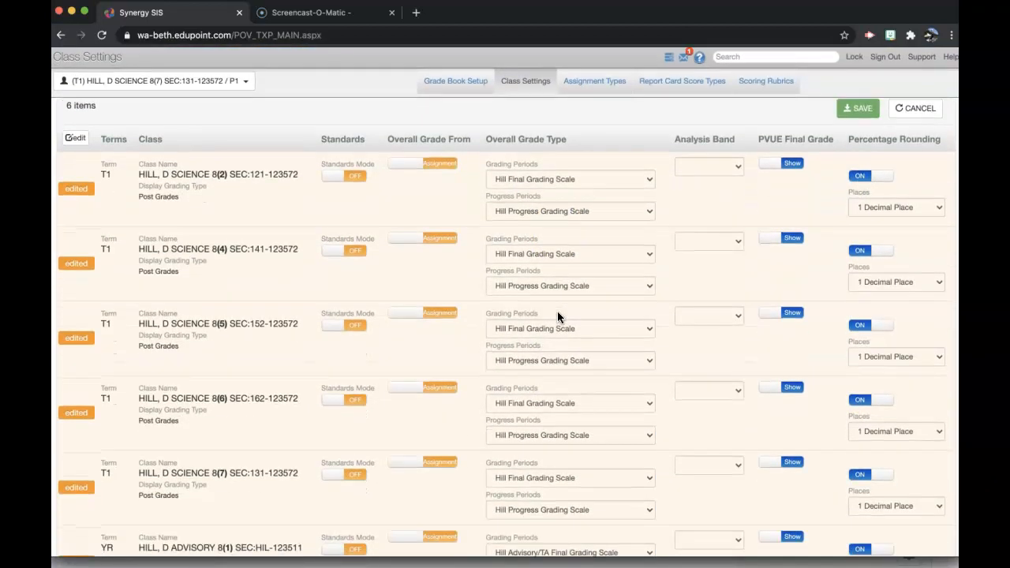
{"action": "scroll", "coordinate": [558, 317], "scroll_direction": "down", "scroll_amount": 1}
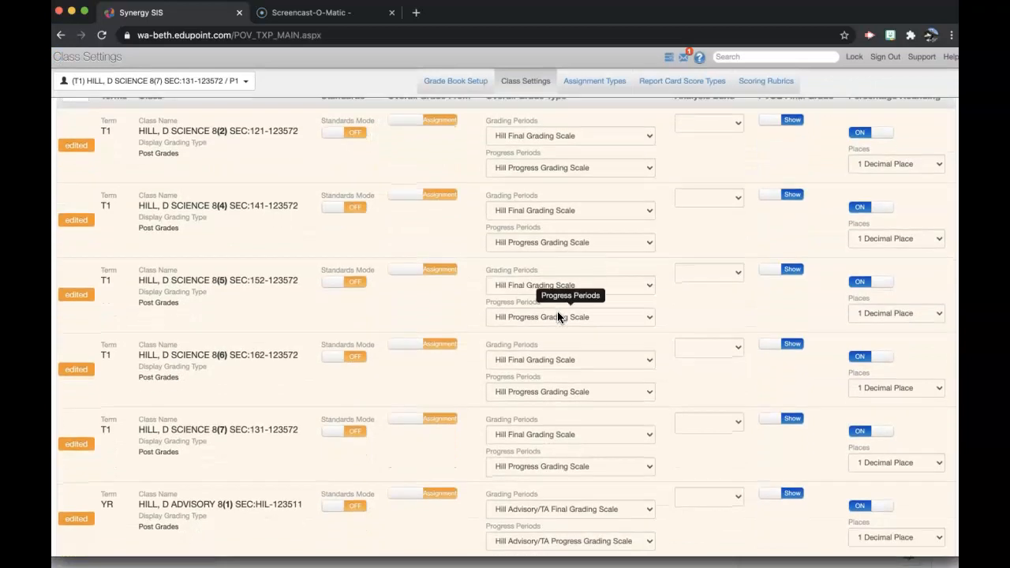
{"action": "scroll", "coordinate": [558, 311], "scroll_direction": "up", "scroll_amount": 4}
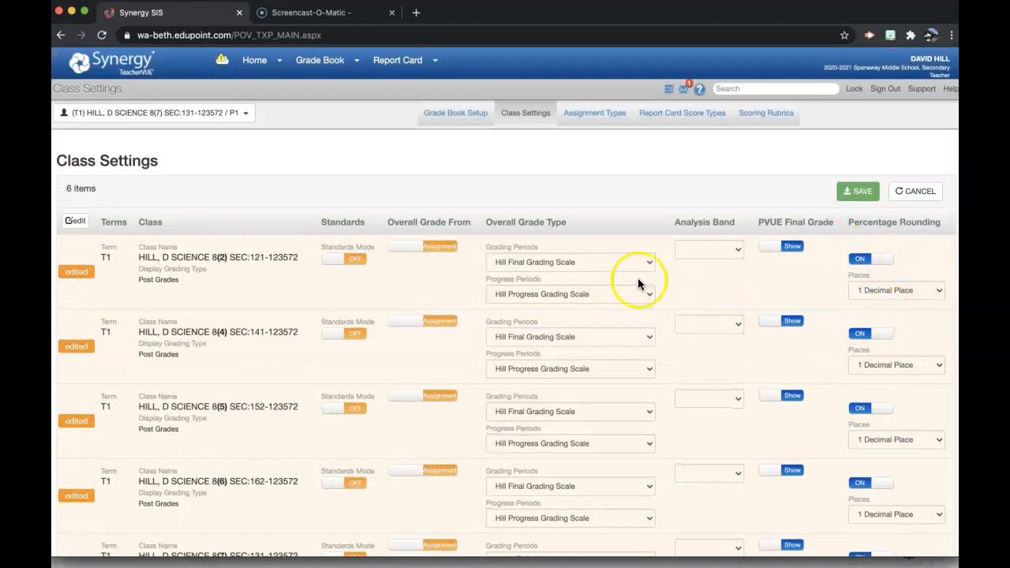
{"action": "left_click", "coordinate": [853, 199]}
{"action": "left_click", "coordinate": [593, 181]}
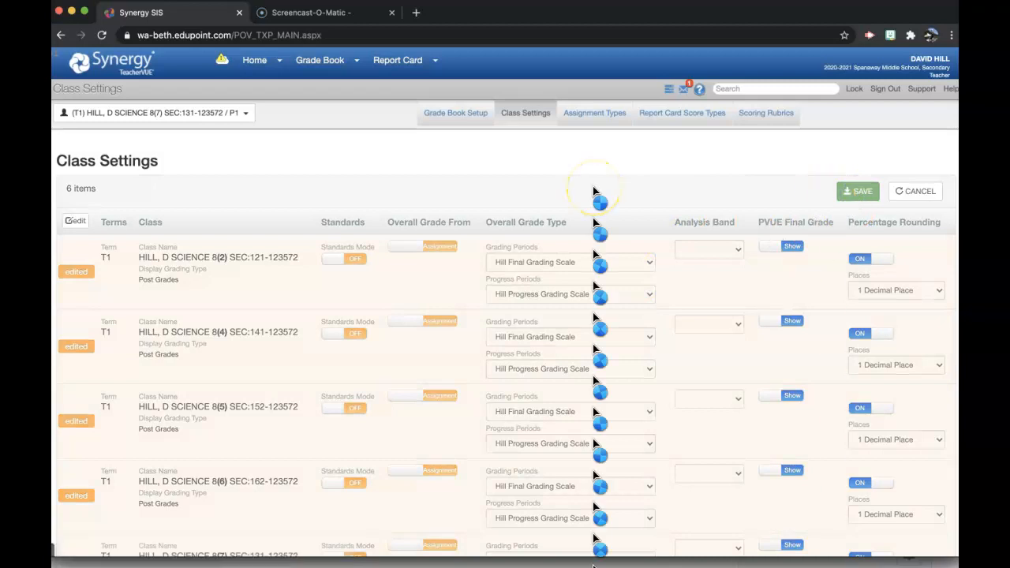